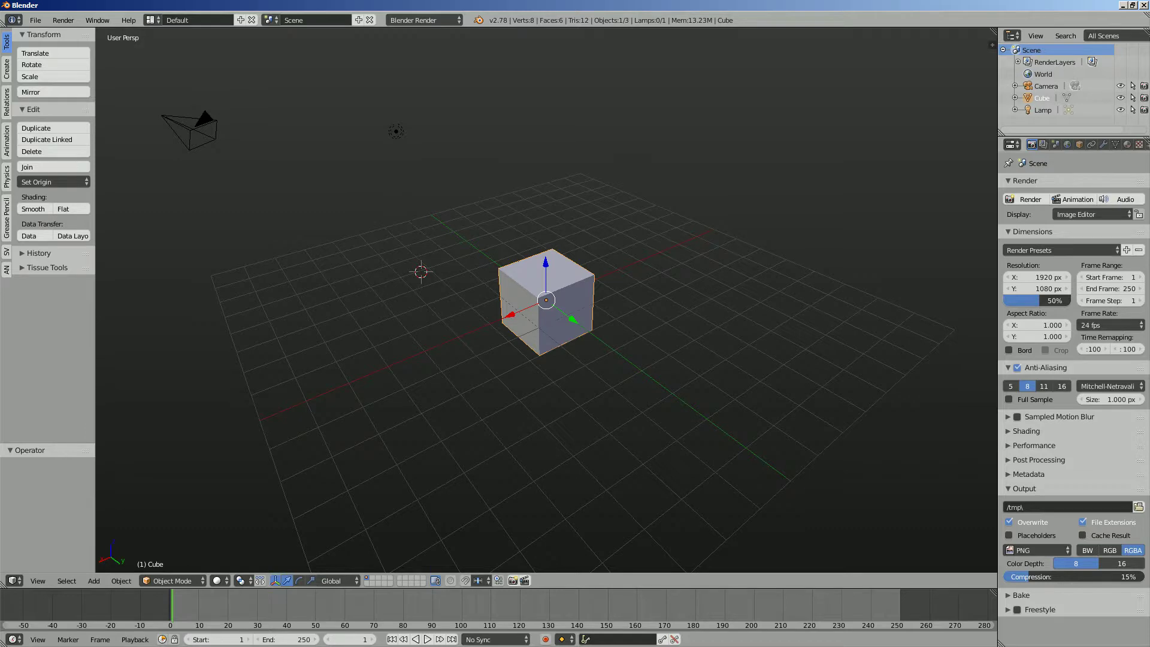
{"action": "middle_click_drag", "start_coordinate": [389, 300], "coordinate": [377, 300]}
{"action": "left_click", "coordinate": [386, 300]}
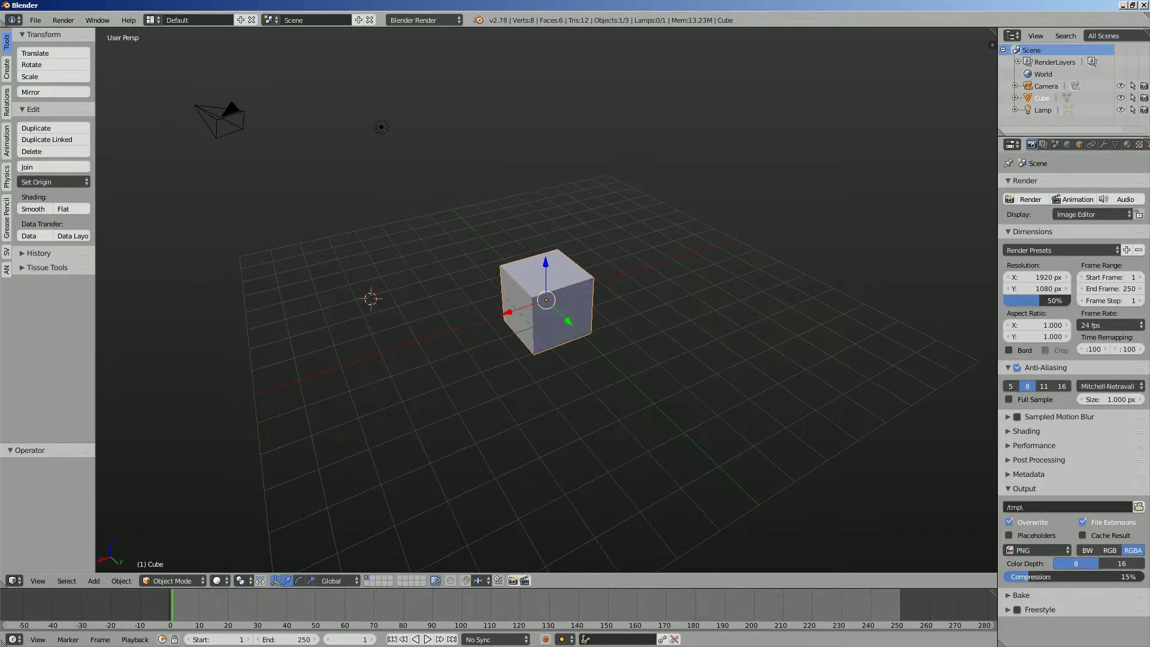
Step: Switch to the web browser, maximize its window and examine the reference render in the "Analytic Philosophy: Paradox of Poop" article
{"action": "key", "text": "alt+Tab"}
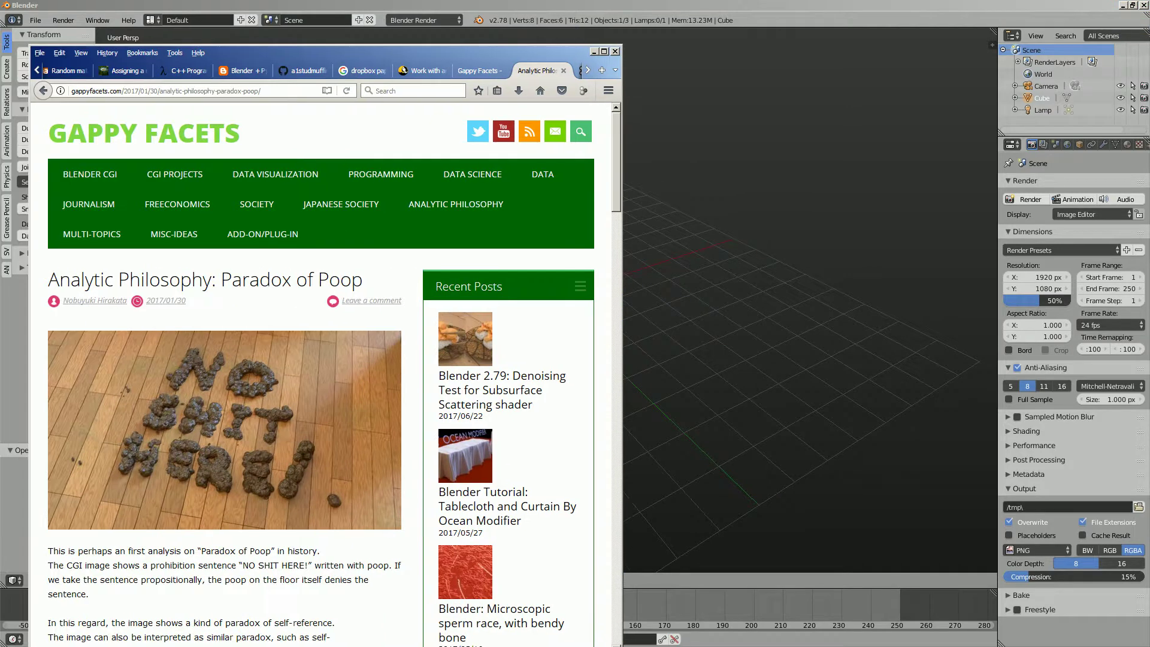
{"action": "left_click", "coordinate": [604, 52]}
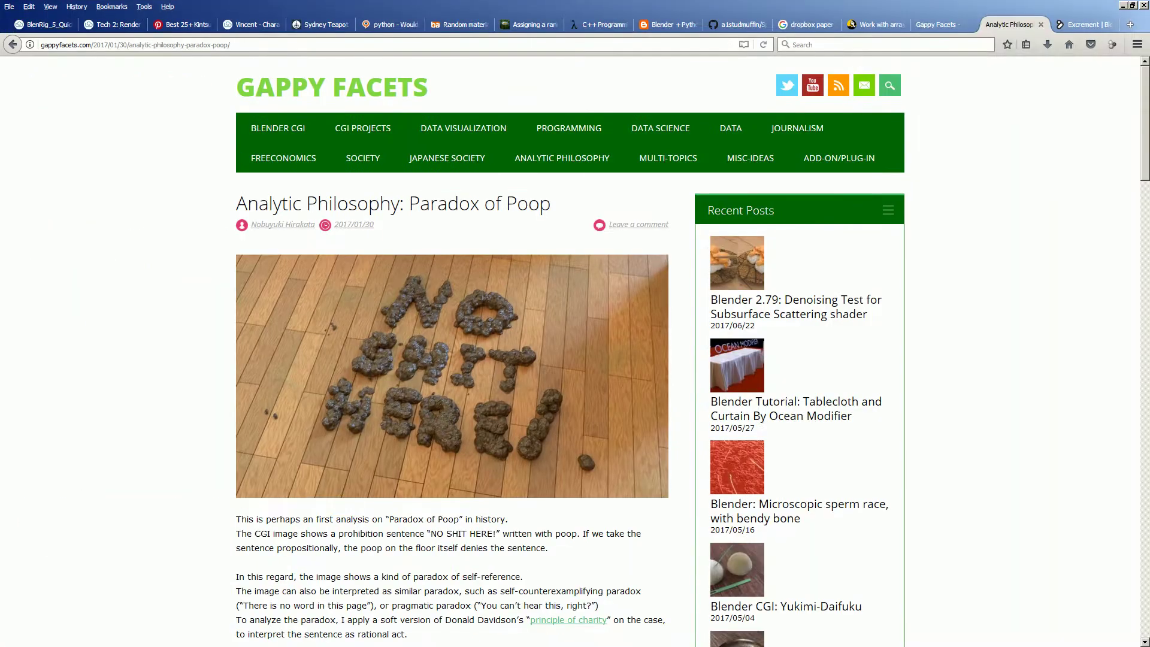
{"action": "scroll", "coordinate": [452, 360], "scroll_direction": "down", "scroll_amount": 2}
{"action": "scroll", "coordinate": [452, 359], "scroll_direction": "up", "scroll_amount": 2}
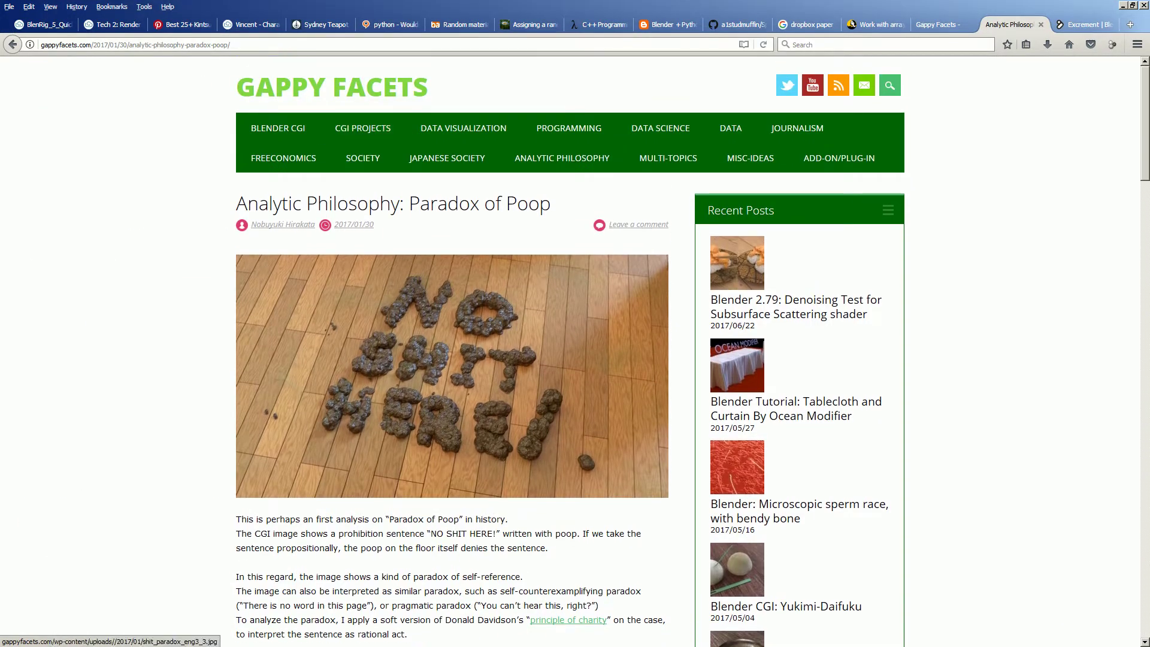
{"action": "scroll", "coordinate": [452, 376], "scroll_direction": "down", "scroll_amount": 1}
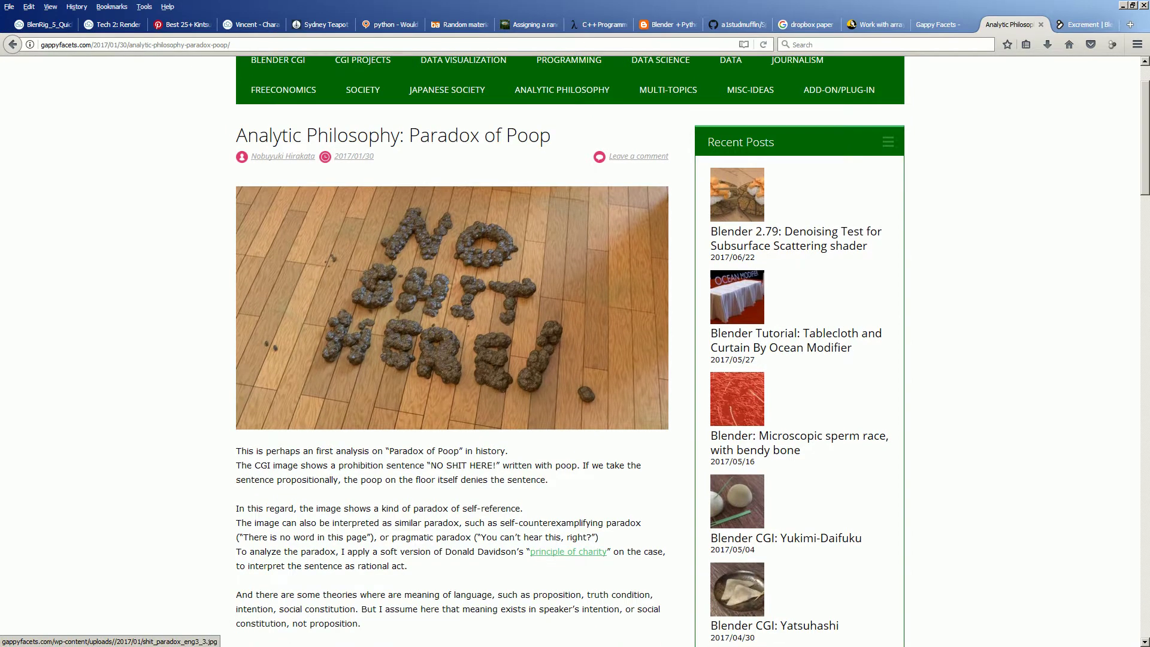
{"action": "scroll", "coordinate": [453, 359], "scroll_direction": "up", "scroll_amount": 1}
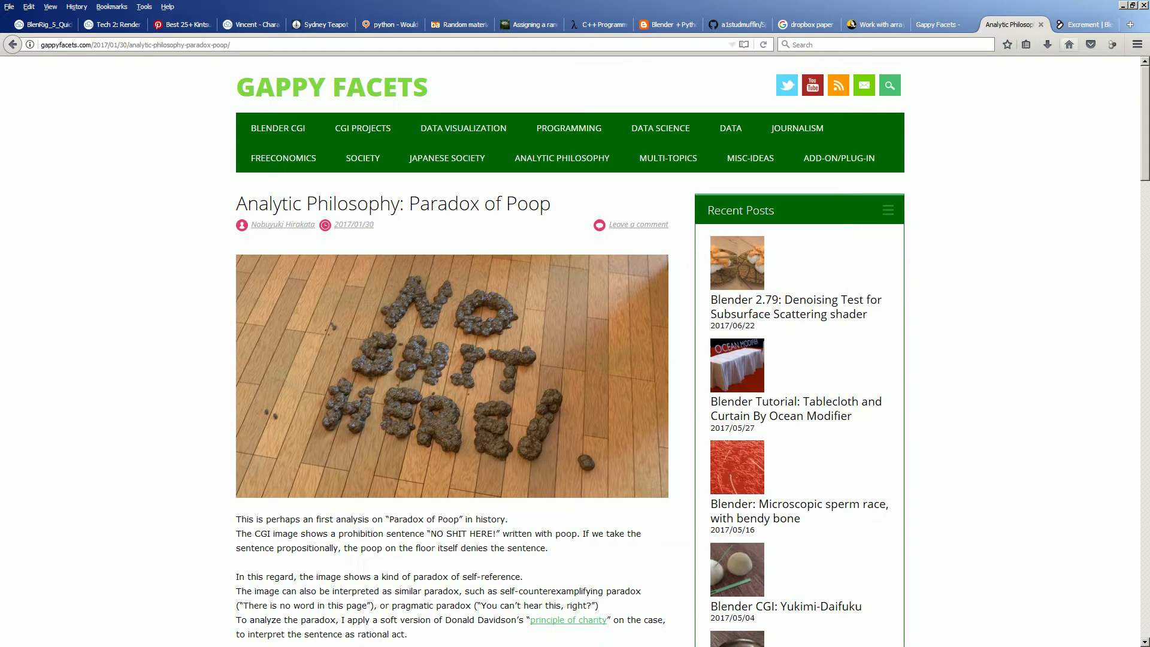
Step: Compare the Excrement model page on Blend Swap with the render in the Gappy Facets article
{"action": "left_click", "coordinate": [1074, 25]}
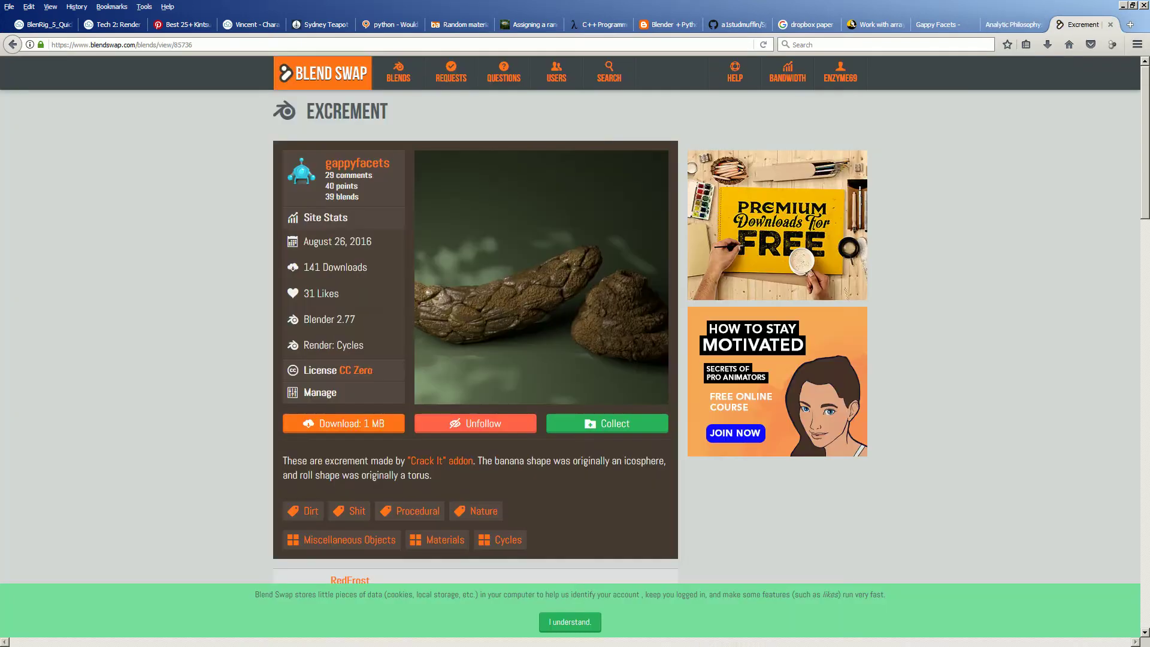
{"action": "left_click", "coordinate": [1012, 25]}
{"action": "scroll", "coordinate": [452, 359], "scroll_direction": "down", "scroll_amount": 1}
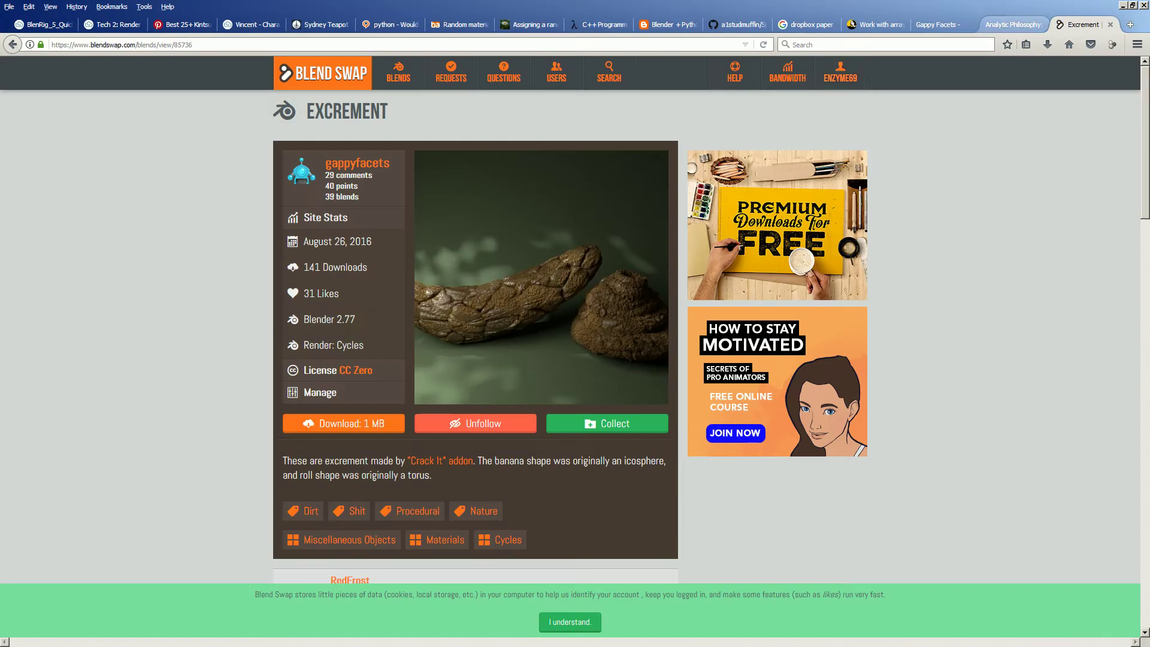
{"action": "left_click", "coordinate": [1079, 25]}
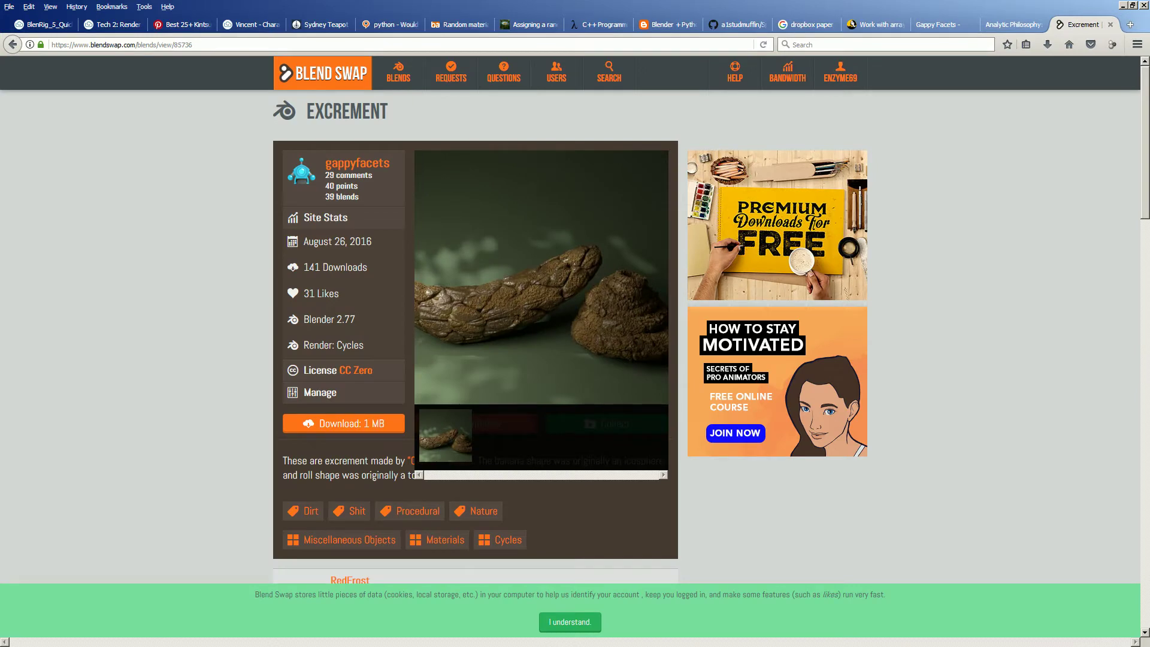
{"action": "left_click", "coordinate": [1012, 24]}
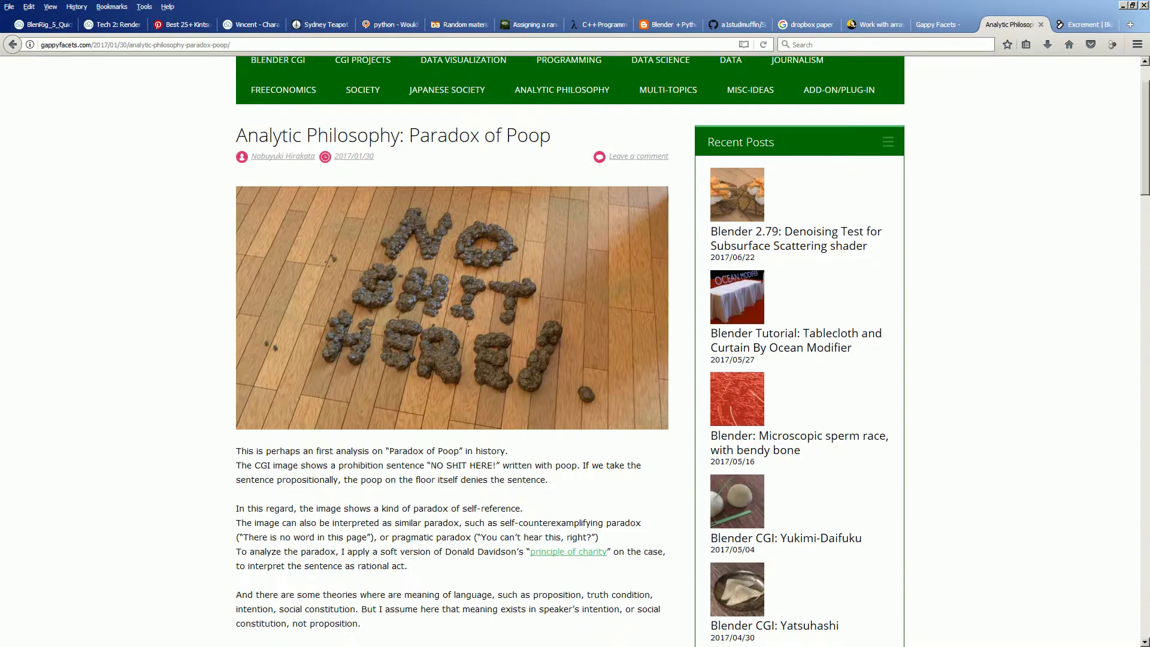
{"action": "left_click", "coordinate": [1085, 24]}
{"action": "left_click", "coordinate": [1012, 24]}
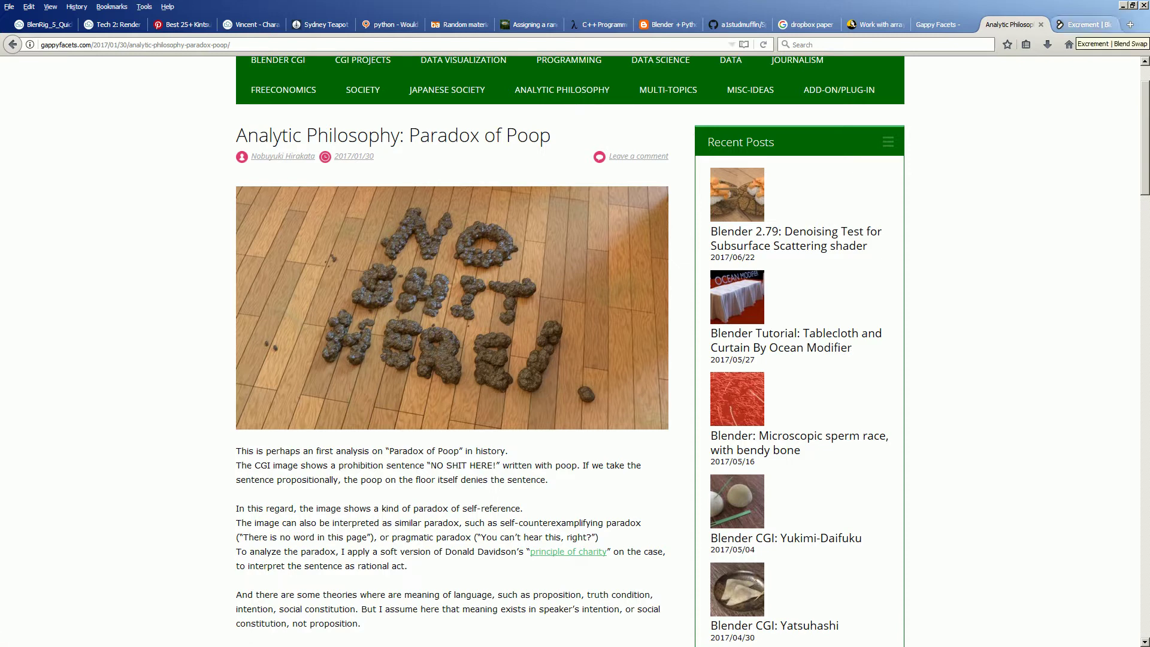
{"action": "left_click", "coordinate": [1084, 24]}
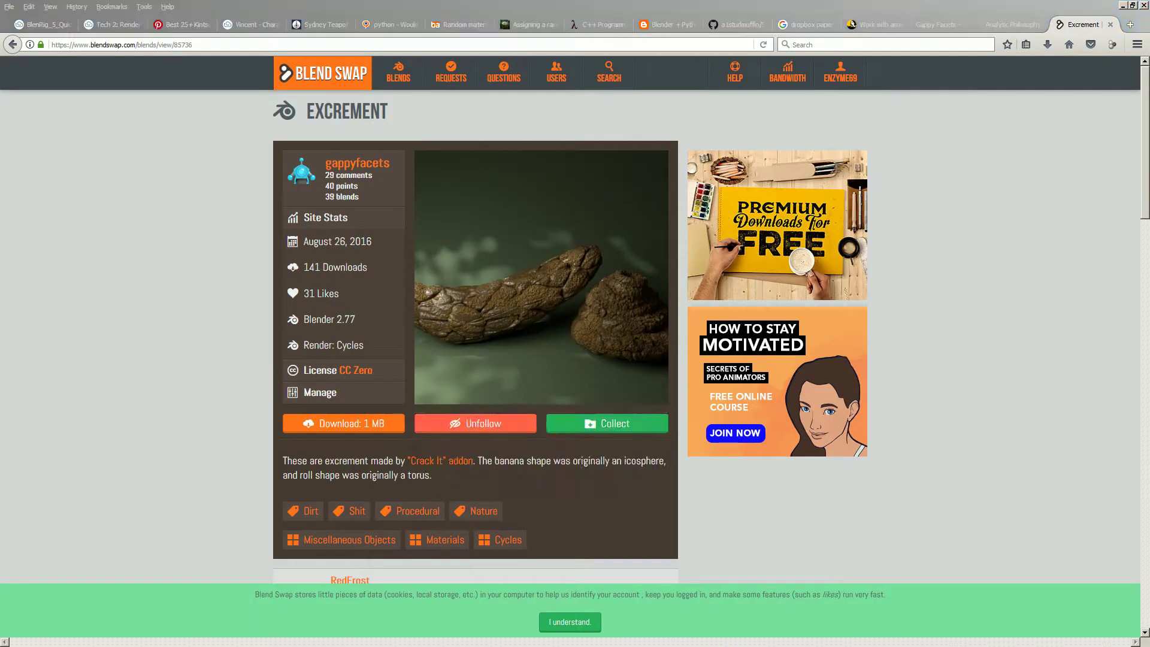
Step: Bring up the Bristol Stool Chart in Paint, circle the Type 3, Type 7 and Type 2 pictures freehand, and minimize it
{"action": "mouse_move", "coordinate": [0, 93]}
{"action": "left_mouse_down"}
{"action": "mouse_move", "coordinate": [364, 124]}
{"action": "mouse_move", "coordinate": [665, 104]}
{"action": "left_mouse_up"}
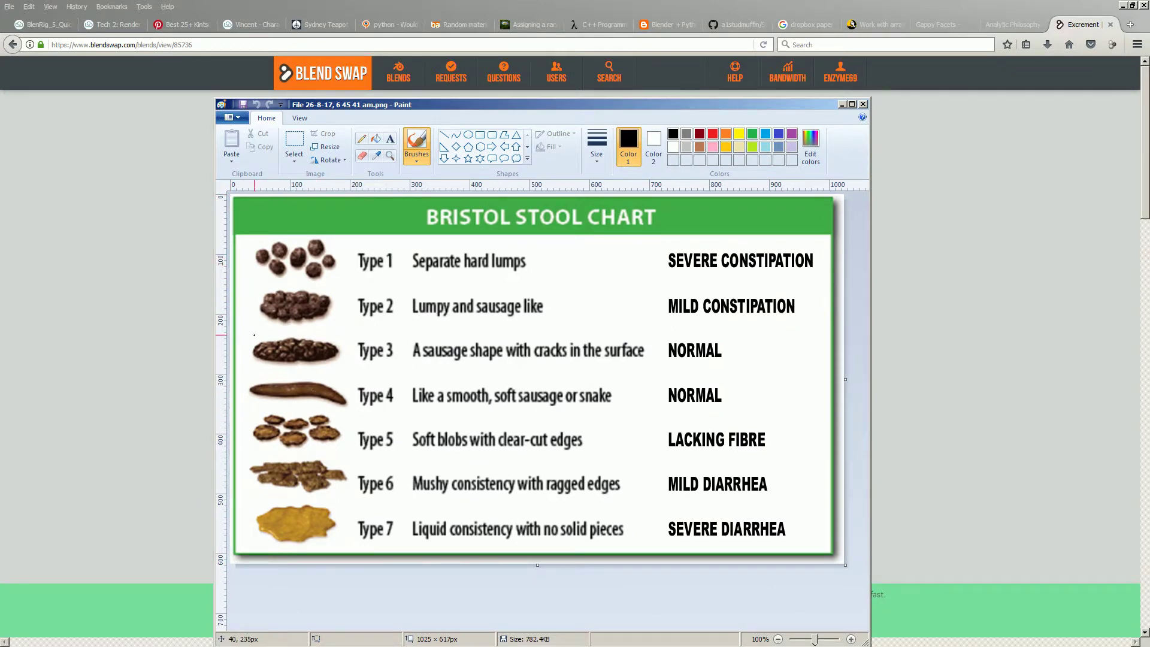
{"action": "mouse_move", "coordinate": [251, 335]}
{"action": "left_mouse_down"}
{"action": "mouse_move", "coordinate": [277, 373]}
{"action": "mouse_move", "coordinate": [351, 346]}
{"action": "mouse_move", "coordinate": [248, 324]}
{"action": "mouse_move", "coordinate": [317, 371]}
{"action": "mouse_move", "coordinate": [243, 352]}
{"action": "left_mouse_up"}
{"action": "mouse_move", "coordinate": [291, 495]}
{"action": "left_mouse_down"}
{"action": "mouse_move", "coordinate": [247, 527]}
{"action": "mouse_move", "coordinate": [342, 517]}
{"action": "mouse_move", "coordinate": [230, 507]}
{"action": "left_mouse_up"}
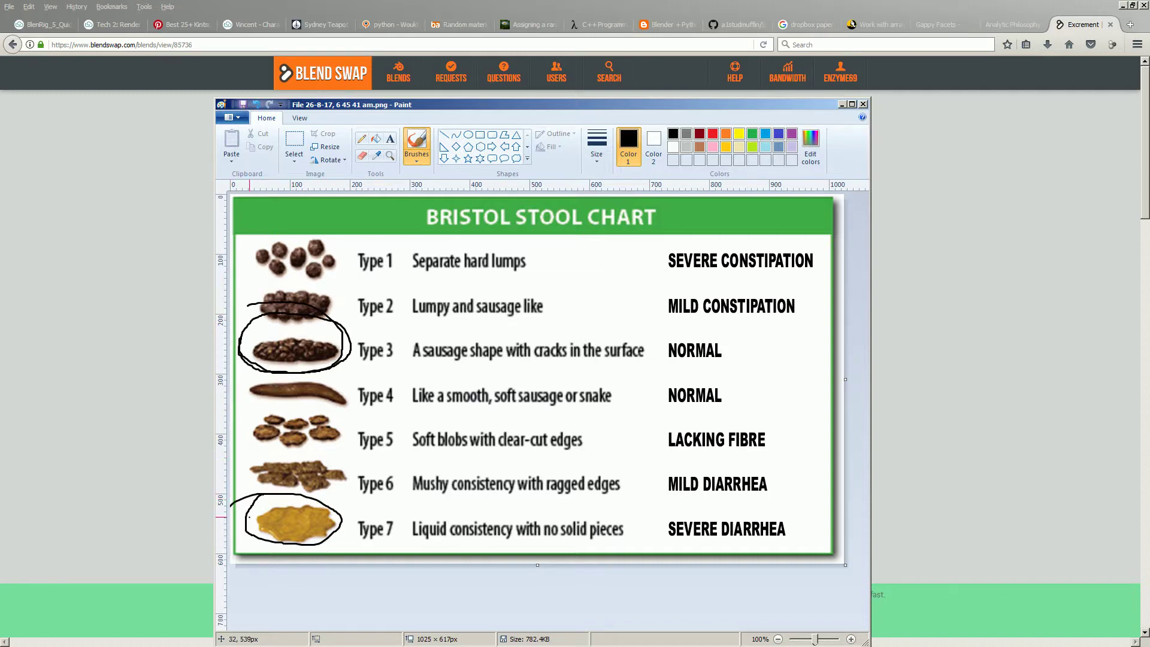
{"action": "left_click_drag", "start_coordinate": [331, 507], "coordinate": [356, 491]}
{"action": "mouse_move", "coordinate": [295, 267]}
{"action": "left_mouse_down"}
{"action": "mouse_move", "coordinate": [274, 273]}
{"action": "mouse_move", "coordinate": [338, 343]}
{"action": "mouse_move", "coordinate": [281, 302]}
{"action": "left_mouse_up"}
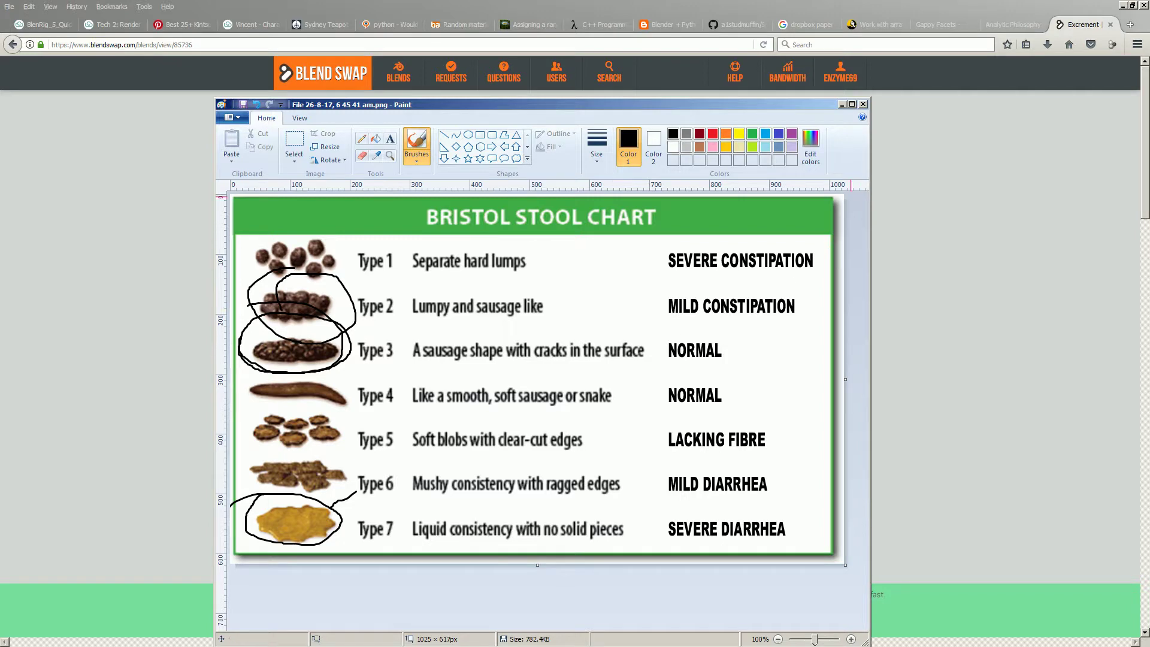
{"action": "left_click", "coordinate": [842, 104]}
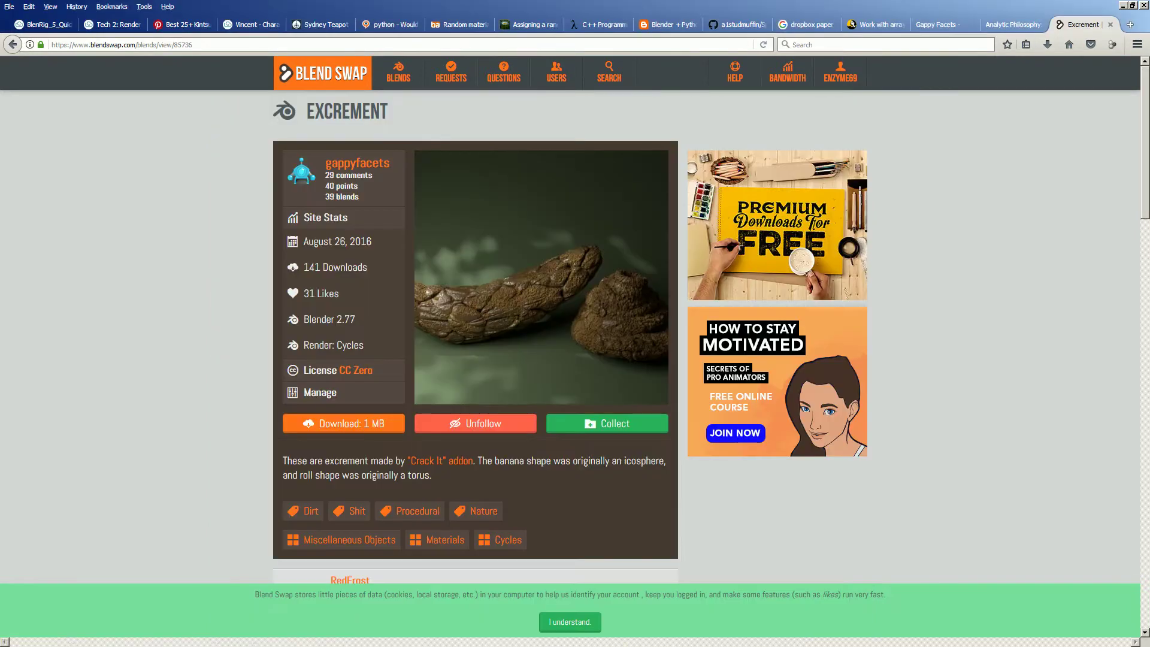
Step: Return to Blender and delete all objects in the default scene
{"action": "left_click", "coordinate": [1013, 25]}
{"action": "key", "text": "alt+Tab"}
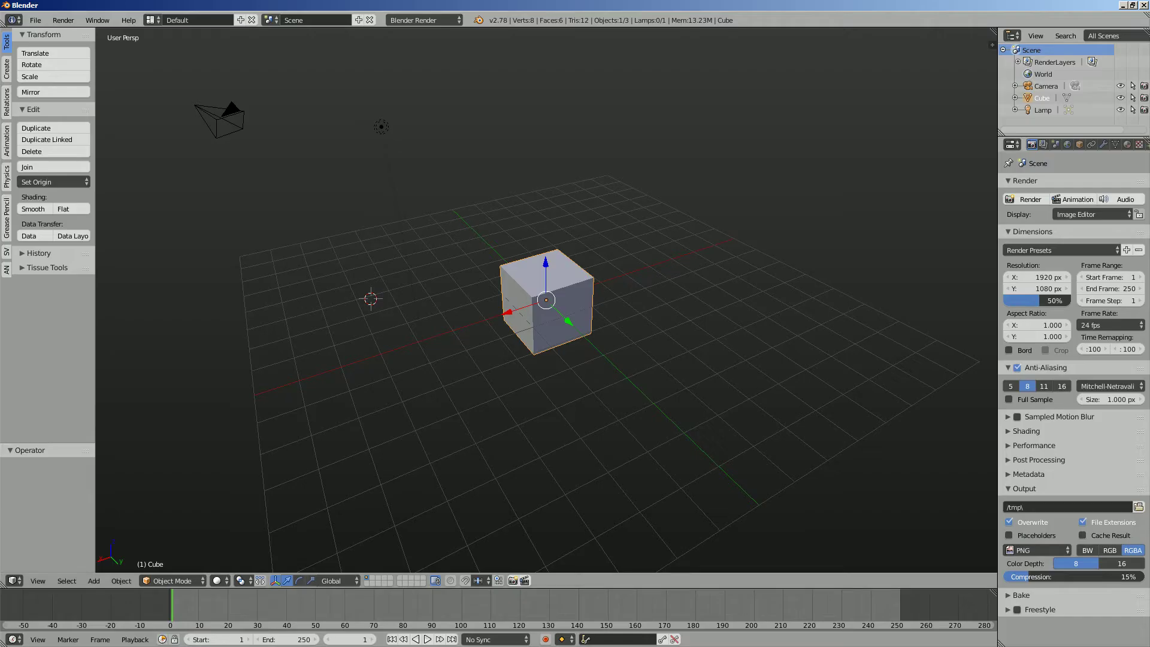
{"action": "key", "text": "a"}
{"action": "key", "text": "a"}
{"action": "key", "text": "x"}
{"action": "key", "text": "Return"}
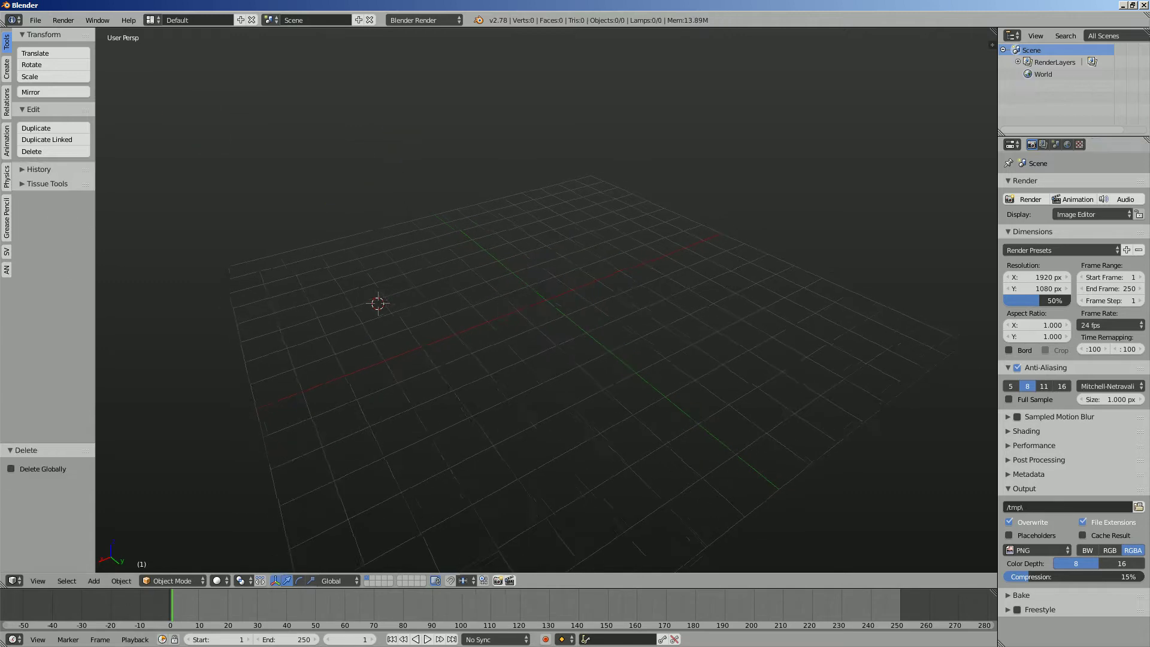
Step: Set the 3D view to Top and place the 3D cursor near the grid's right edge, slightly above the X axis
{"action": "middle_click_drag", "start_coordinate": [540, 299], "coordinate": [631, 345]}
{"action": "left_click", "coordinate": [37, 581]}
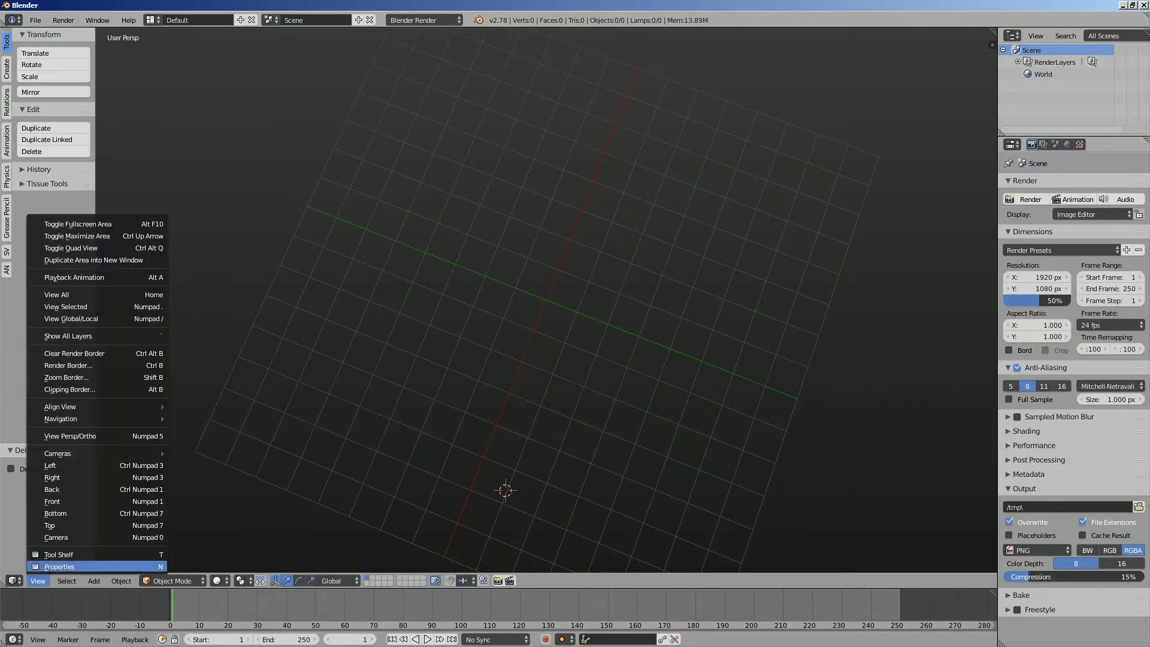
{"action": "left_click", "coordinate": [66, 536]}
{"action": "middle_click_drag", "start_coordinate": [675, 273], "coordinate": [596, 264], "text": "shift"}
{"action": "scroll", "coordinate": [647, 276], "scroll_direction": "up", "scroll_amount": 1}
{"action": "scroll", "coordinate": [648, 277], "scroll_direction": "down", "scroll_amount": 1}
{"action": "left_click", "coordinate": [597, 264]}
{"action": "left_click", "coordinate": [696, 232]}
{"action": "left_click", "coordinate": [724, 252]}
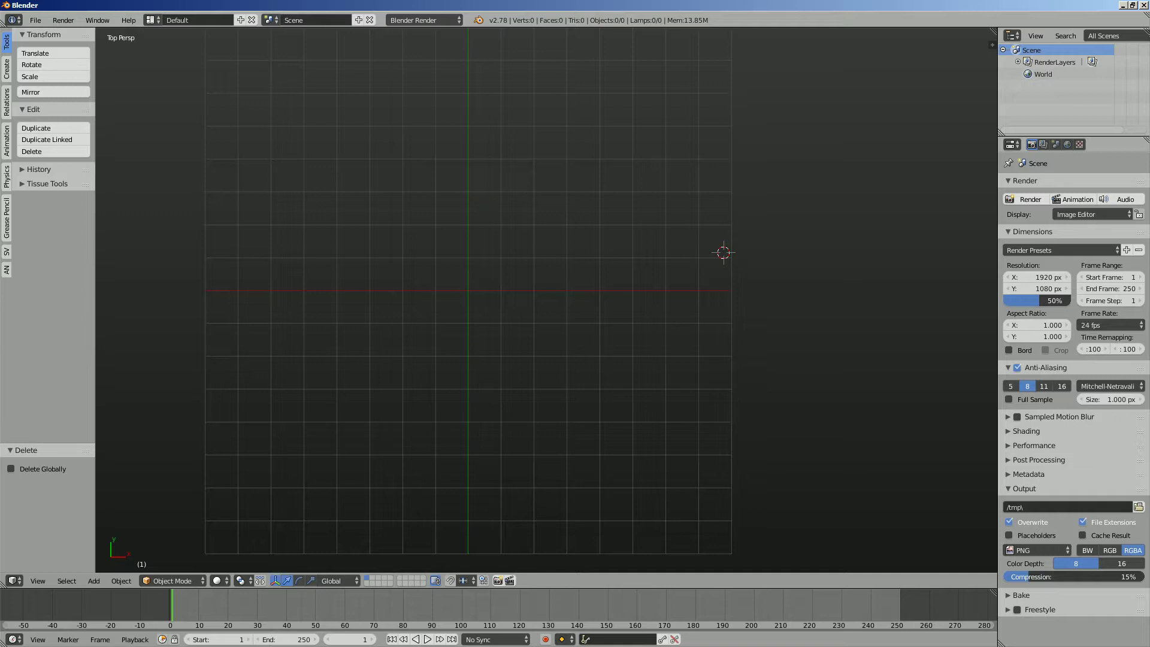
{"action": "mouse_move", "coordinate": [463, 211]}
{"action": "left_mouse_down"}
{"action": "mouse_move", "coordinate": [380, 275]}
{"action": "mouse_move", "coordinate": [397, 345]}
{"action": "mouse_move", "coordinate": [534, 364]}
{"action": "mouse_move", "coordinate": [523, 246]}
{"action": "mouse_move", "coordinate": [411, 270]}
{"action": "mouse_move", "coordinate": [467, 337]}
{"action": "mouse_move", "coordinate": [488, 270]}
{"action": "mouse_move", "coordinate": [448, 302]}
{"action": "left_mouse_up"}
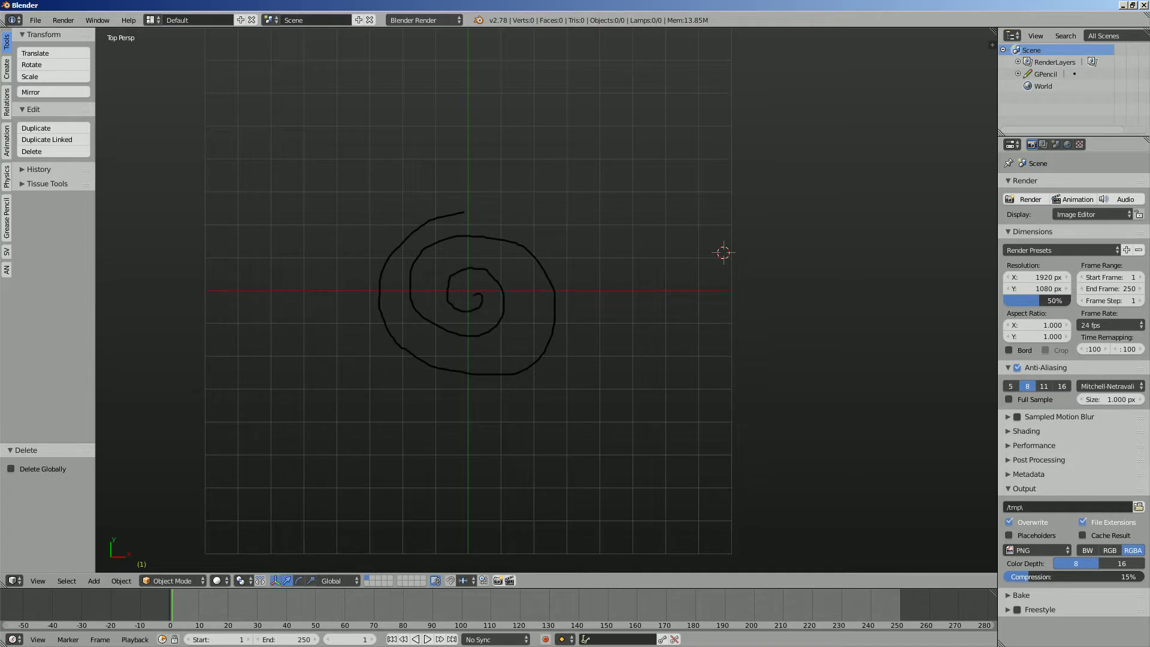
{"action": "scroll", "coordinate": [546, 299], "scroll_direction": "up", "scroll_amount": 2}
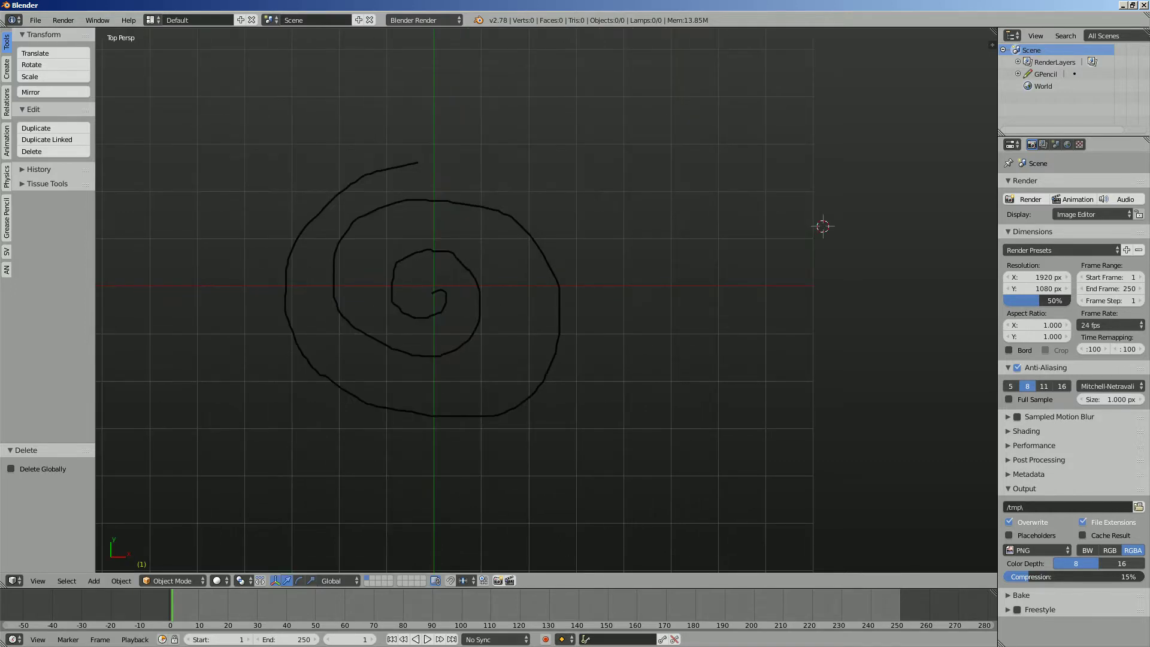
{"action": "scroll", "coordinate": [547, 299], "scroll_direction": "down", "scroll_amount": 1}
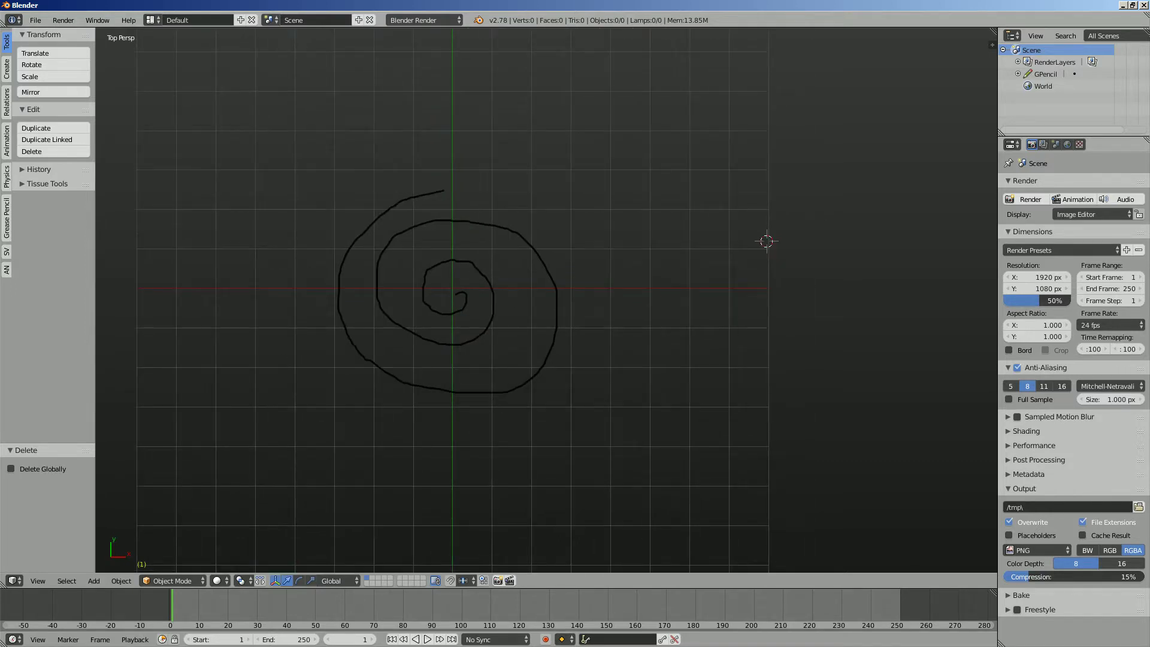
{"action": "key", "text": "ctrl+z"}
Step: Draw an inward Grease Pencil spiral of about three turns, roughly five grid squares wide, around the grid centre
{"action": "mouse_move", "coordinate": [448, 193]}
{"action": "left_mouse_down"}
{"action": "mouse_move", "coordinate": [384, 208]}
{"action": "mouse_move", "coordinate": [335, 258]}
{"action": "mouse_move", "coordinate": [333, 342]}
{"action": "mouse_move", "coordinate": [388, 394]}
{"action": "mouse_move", "coordinate": [495, 401]}
{"action": "mouse_move", "coordinate": [525, 279]}
{"action": "mouse_move", "coordinate": [422, 232]}
{"action": "mouse_move", "coordinate": [415, 343]}
{"action": "mouse_move", "coordinate": [486, 331]}
{"action": "mouse_move", "coordinate": [453, 271]}
{"action": "mouse_move", "coordinate": [421, 310]}
{"action": "left_mouse_up"}
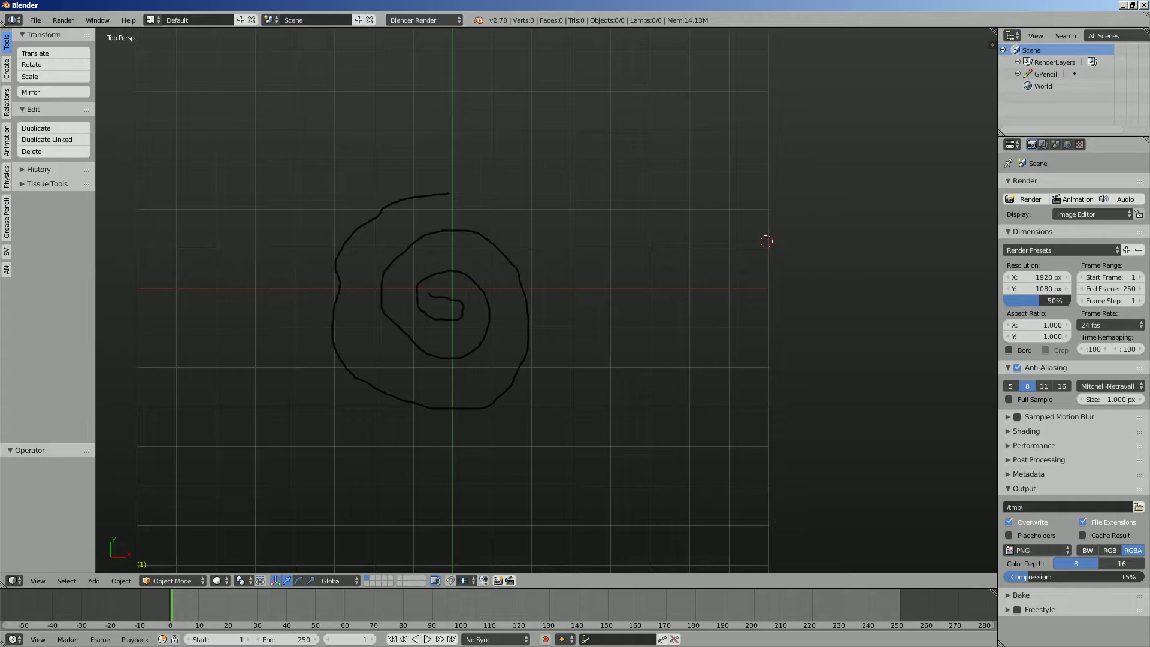
{"action": "middle_click_drag", "start_coordinate": [429, 294], "coordinate": [420, 225]}
{"action": "scroll", "coordinate": [480, 199], "scroll_direction": "down", "scroll_amount": 2}
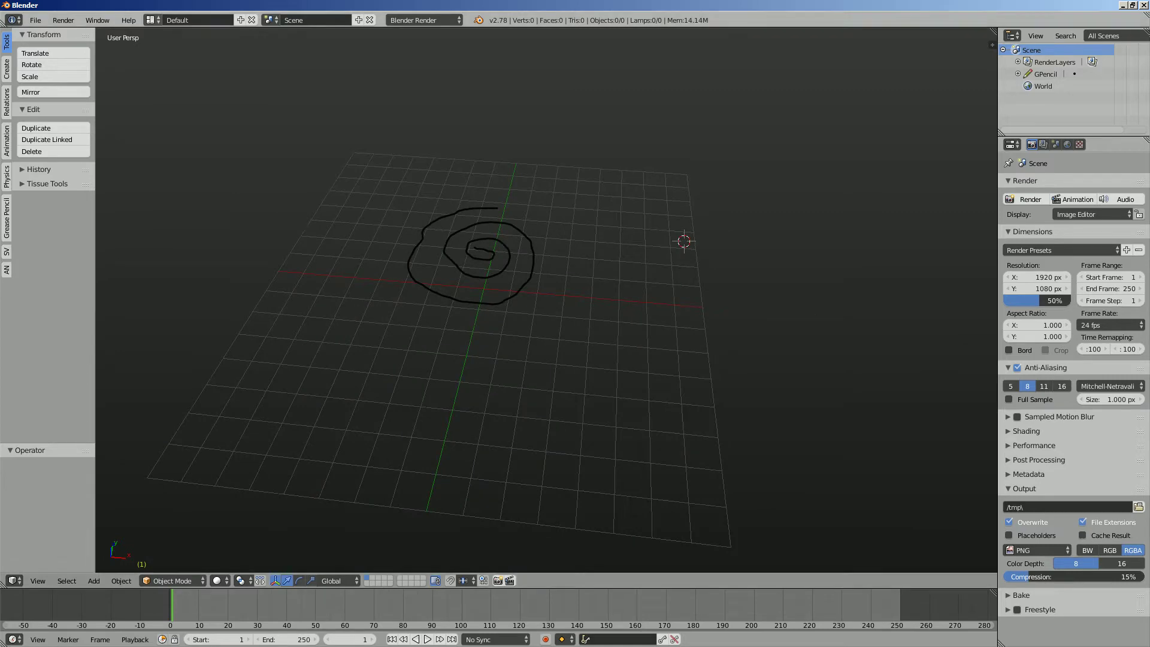
Step: Switch to the Compositing screen layout and arrange a Sverchok node editor above a 3D view that replaces the image editor
{"action": "left_click", "coordinate": [154, 20]}
{"action": "left_click", "coordinate": [180, 61]}
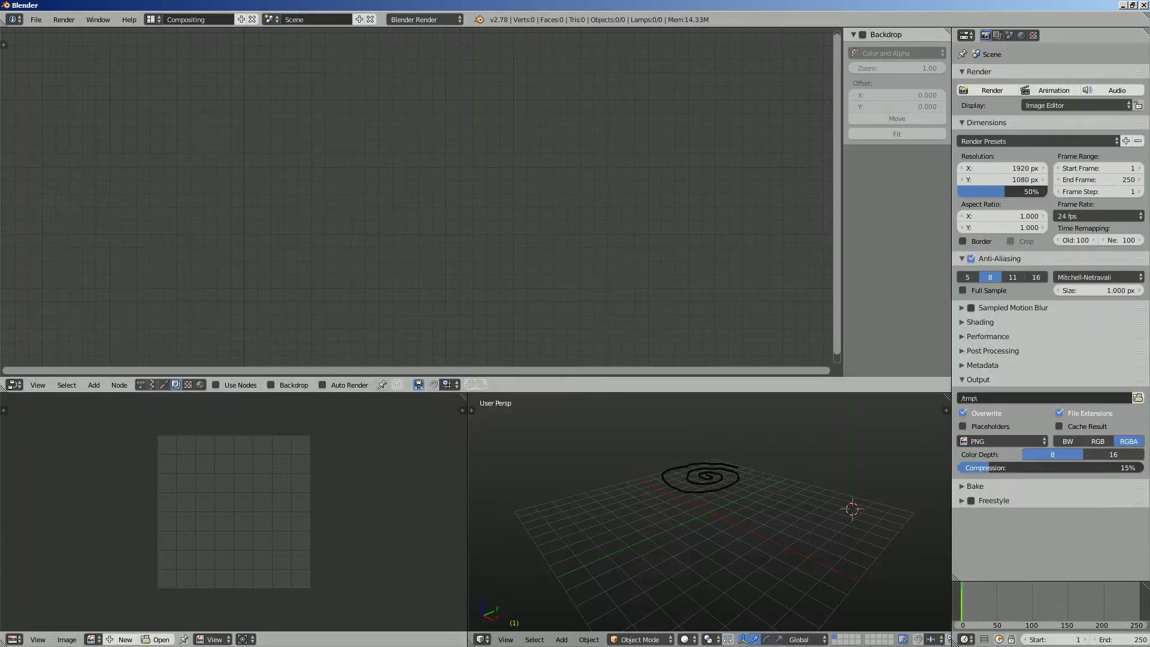
{"action": "left_click", "coordinate": [152, 385]}
{"action": "left_click_drag", "start_coordinate": [471, 411], "coordinate": [240, 420]}
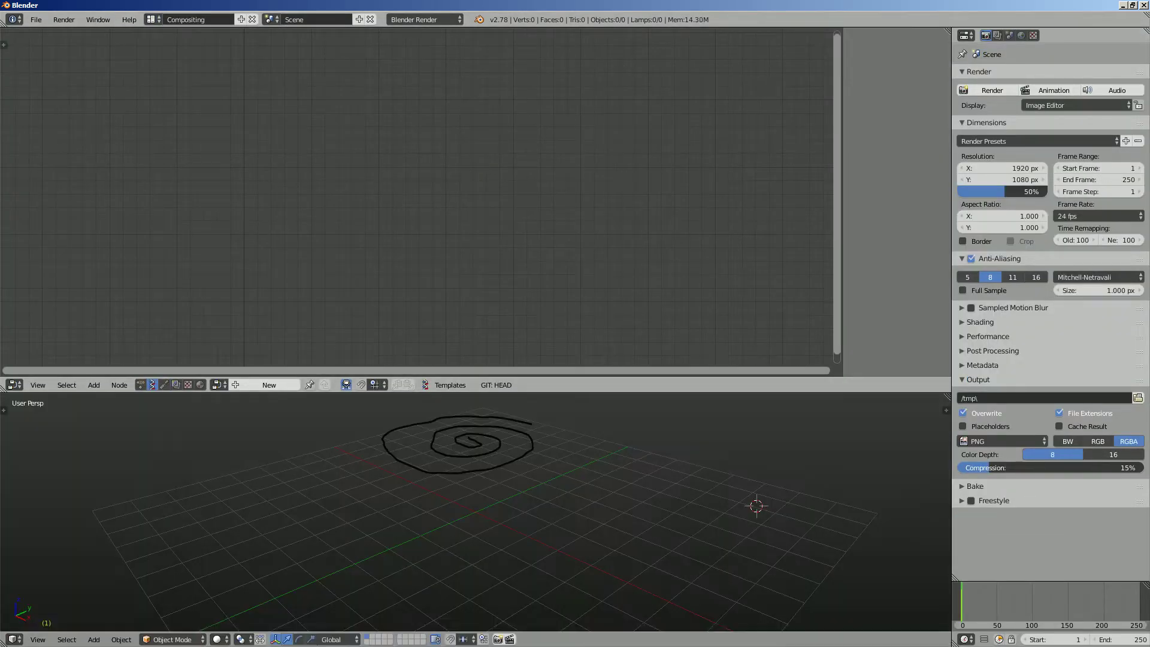
Step: Create a new Sverchok node tree and add the "gp +" grease pencil setup to it
{"action": "left_click", "coordinate": [269, 385]}
{"action": "key", "text": "space"}
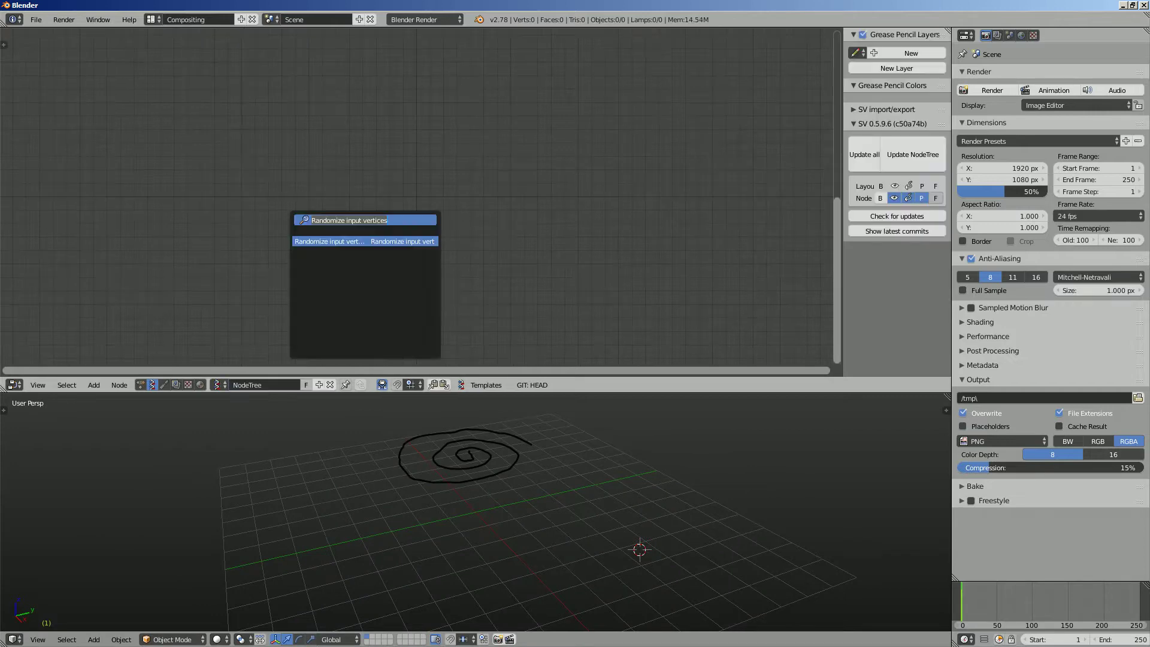
{"action": "type", "text": "gp"}
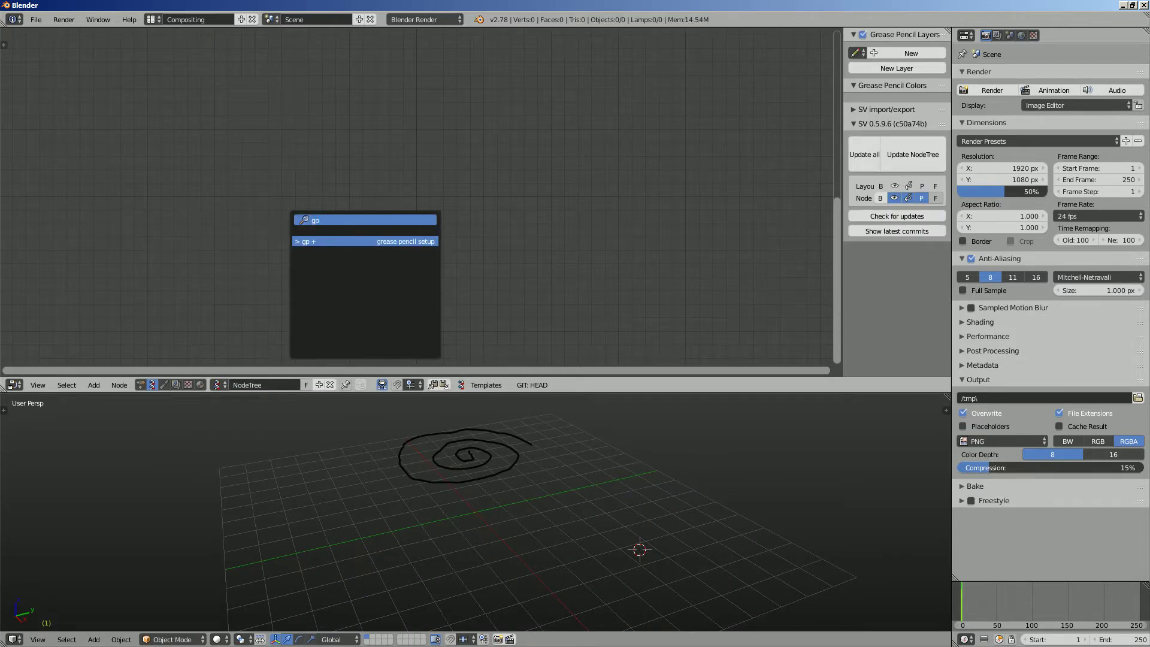
{"action": "key", "text": "Return"}
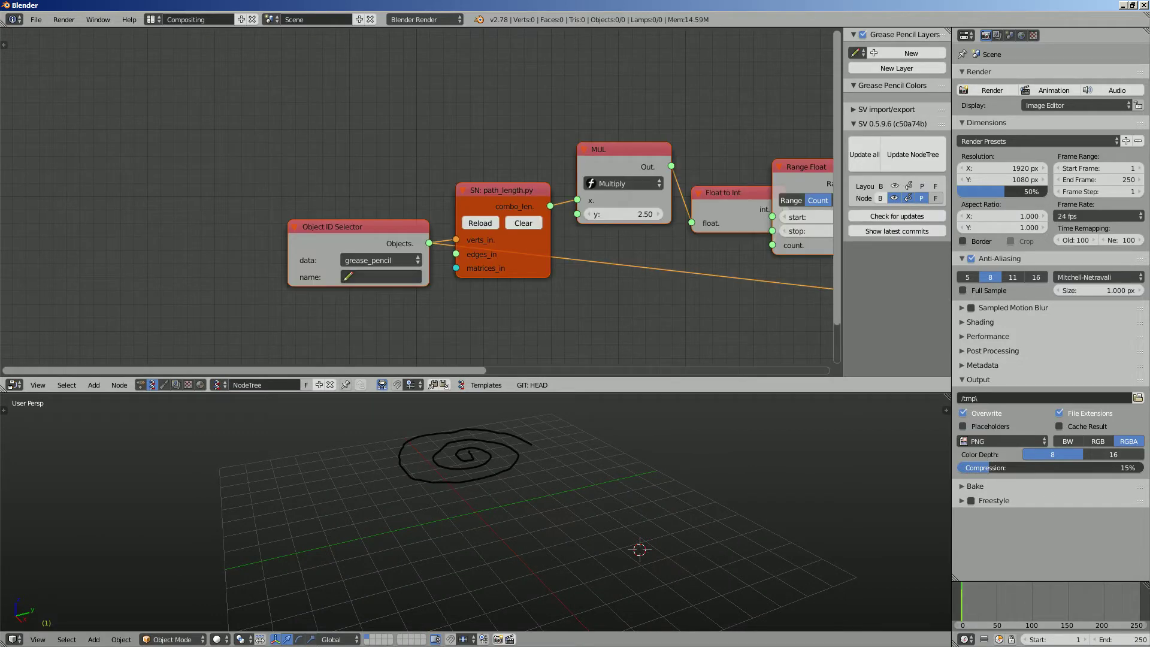
Step: Set the Object ID Selector node to GPencil, layer GP_Layer, and use the active frame
{"action": "left_click", "coordinate": [381, 277]}
{"action": "left_click", "coordinate": [381, 294]}
{"action": "left_click", "coordinate": [381, 294]}
{"action": "left_click", "coordinate": [381, 312]}
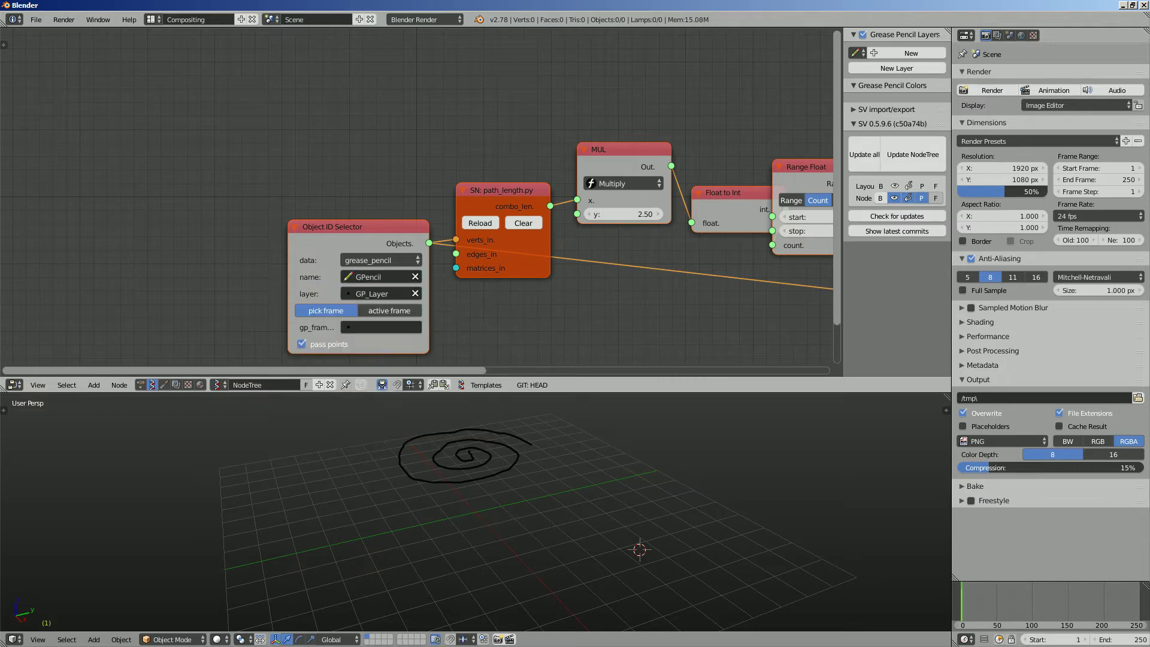
{"action": "left_click", "coordinate": [389, 311]}
{"action": "scroll", "coordinate": [390, 310], "scroll_direction": "down", "scroll_amount": 2}
{"action": "middle_click_drag", "start_coordinate": [390, 310], "coordinate": [203, 278]}
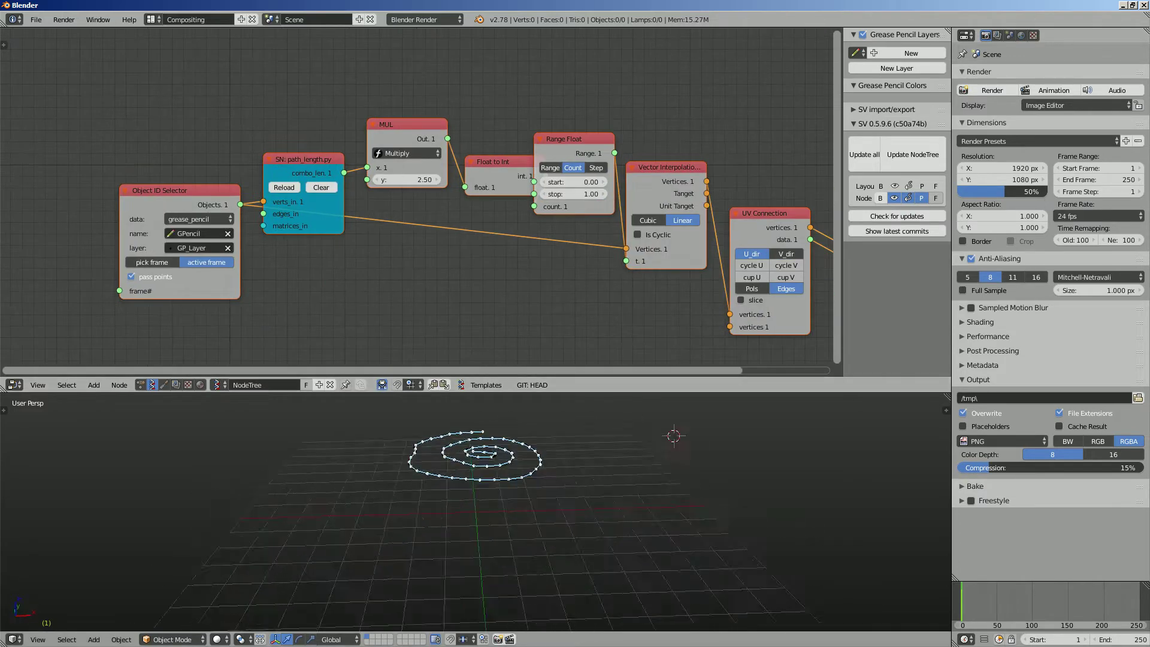
Step: Save the file as sv_procedural_poop_001.blend on the E: drive
{"action": "key", "text": "ctrl+s"}
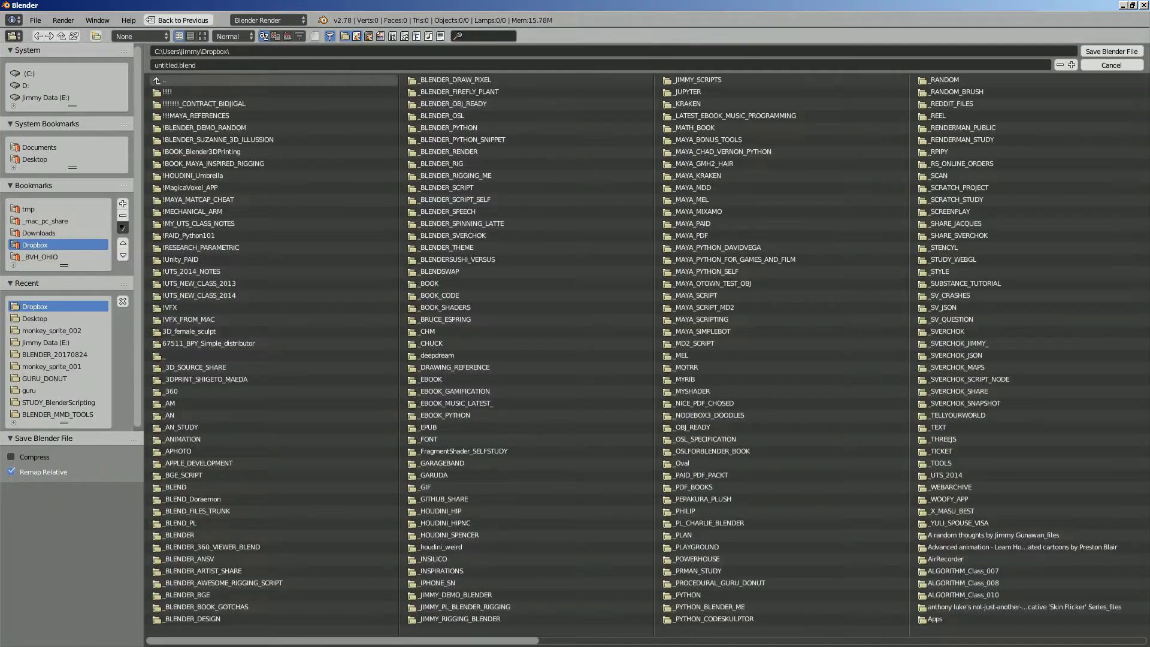
{"action": "left_click", "coordinate": [46, 98]}
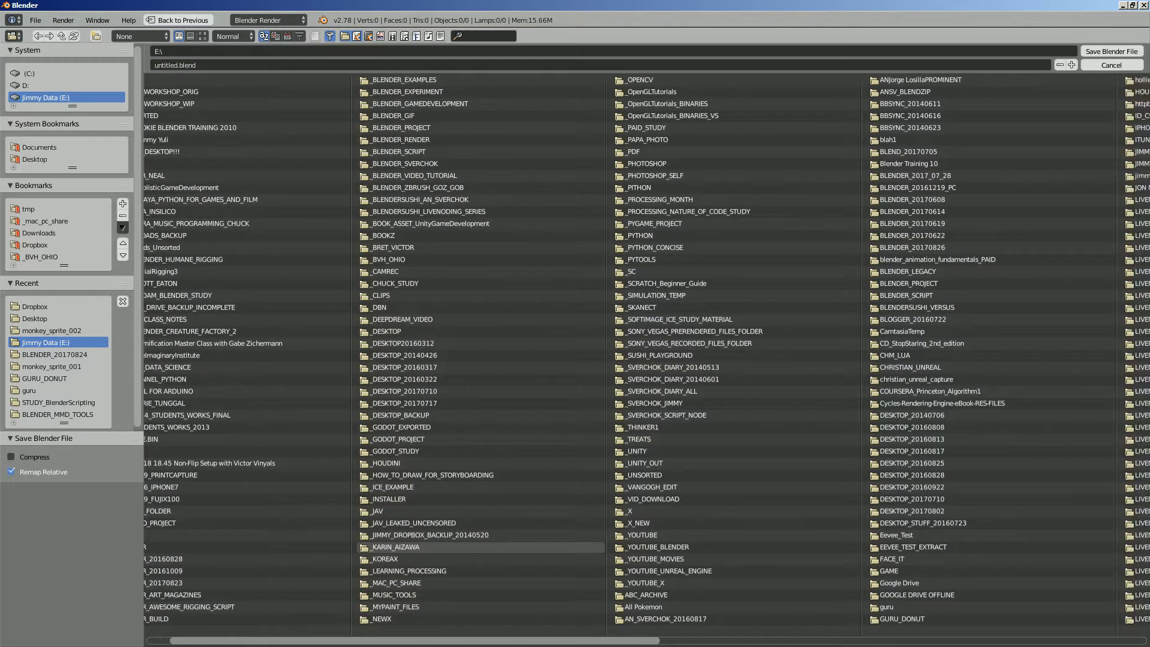
{"action": "left_click", "coordinate": [240, 66]}
{"action": "type", "text": "sv_procedural_poop_001"}
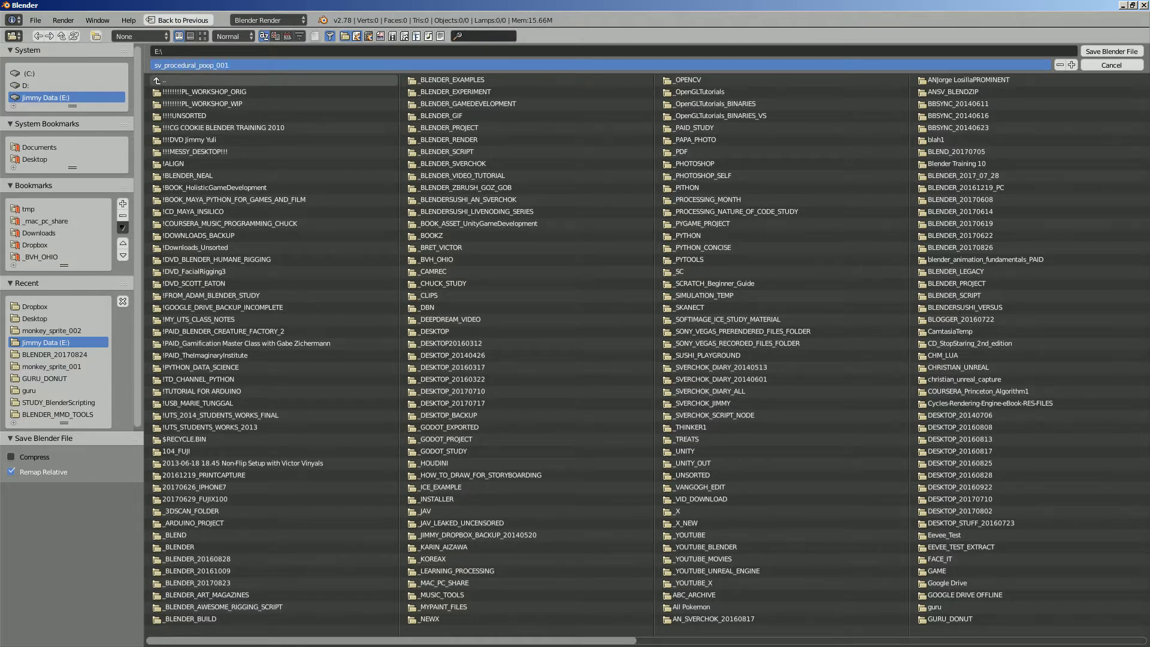
{"action": "key", "text": "Return"}
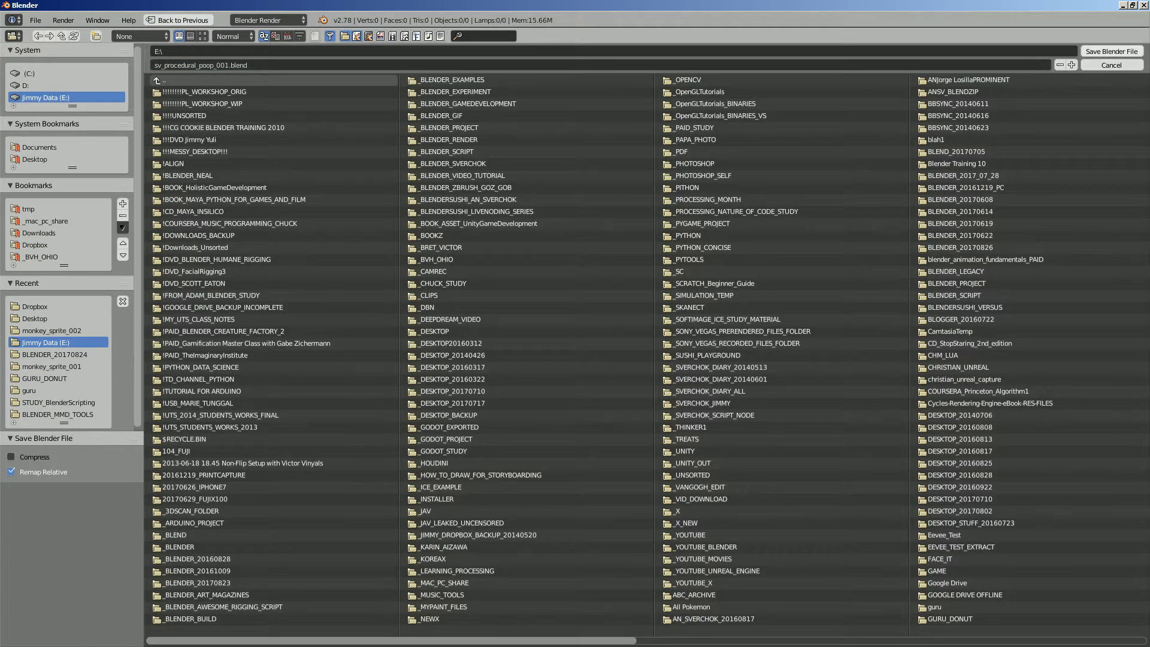
{"action": "left_click", "coordinate": [1112, 52]}
Step: Move the Viewer Draw node farther from UV Connection and add a Vector Rewire node in the space between them
{"action": "mouse_move", "coordinate": [253, 201]}
{"action": "middle_mouse_down"}
{"action": "mouse_move", "coordinate": [419, 202]}
{"action": "mouse_move", "coordinate": [271, 168]}
{"action": "middle_mouse_up"}
{"action": "scroll", "coordinate": [419, 202], "scroll_direction": "down", "scroll_amount": 1}
{"action": "left_click_drag", "start_coordinate": [580, 85], "coordinate": [662, 91]}
{"action": "middle_click_drag", "start_coordinate": [505, 138], "coordinate": [390, 180]}
{"action": "scroll", "coordinate": [389, 180], "scroll_direction": "up", "scroll_amount": 1}
{"action": "key", "text": "a"}
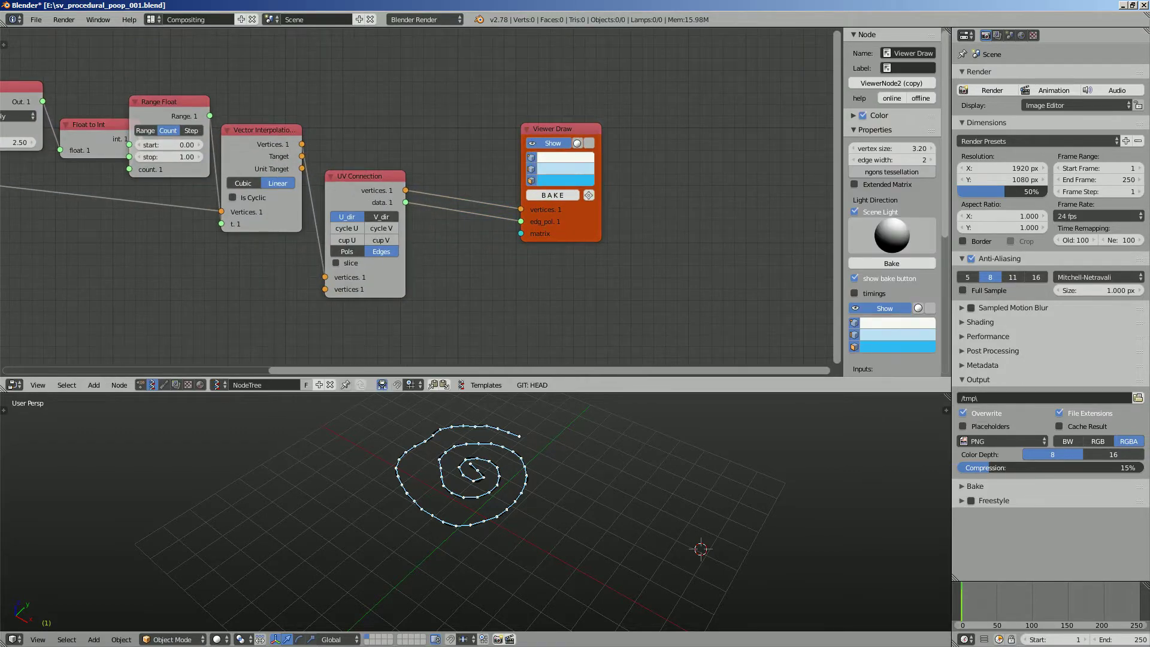
{"action": "left_click_drag", "start_coordinate": [554, 129], "coordinate": [675, 143]}
{"action": "mouse_move", "coordinate": [515, 521]}
{"action": "middle_mouse_down"}
{"action": "mouse_move", "coordinate": [578, 471]}
{"action": "mouse_move", "coordinate": [555, 485]}
{"action": "mouse_move", "coordinate": [551, 503]}
{"action": "mouse_move", "coordinate": [506, 501]}
{"action": "middle_mouse_up"}
{"action": "key", "text": "alt+space"}
{"action": "type", "text": "rew"}
{"action": "key", "text": "Return"}
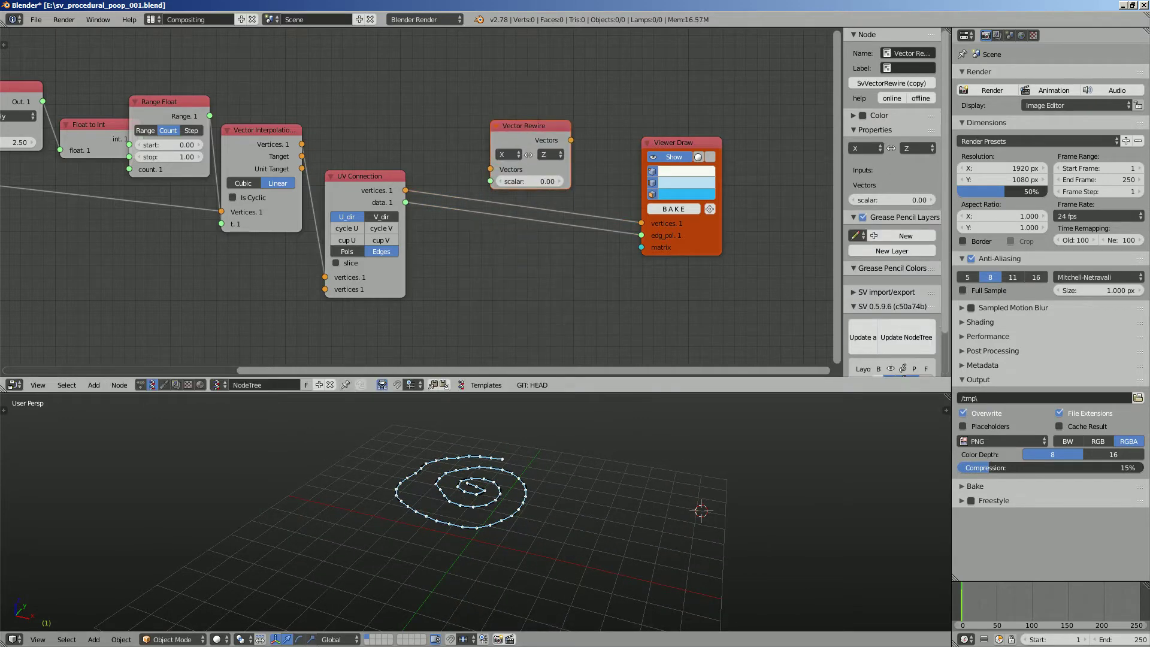
Step: Insert Vector Rewire into the vertices link between UV Connection and Viewer Draw, rewiring Scalar to Z
{"action": "left_click", "coordinate": [497, 150]}
{"action": "left_click_drag", "start_coordinate": [500, 150], "coordinate": [502, 132]}
{"action": "middle_click_drag", "start_coordinate": [533, 516], "coordinate": [459, 499]}
{"action": "middle_click_drag", "start_coordinate": [527, 509], "coordinate": [581, 505]}
{"action": "middle_click_drag", "start_coordinate": [520, 200], "coordinate": [513, 225]}
{"action": "left_click", "coordinate": [506, 185]}
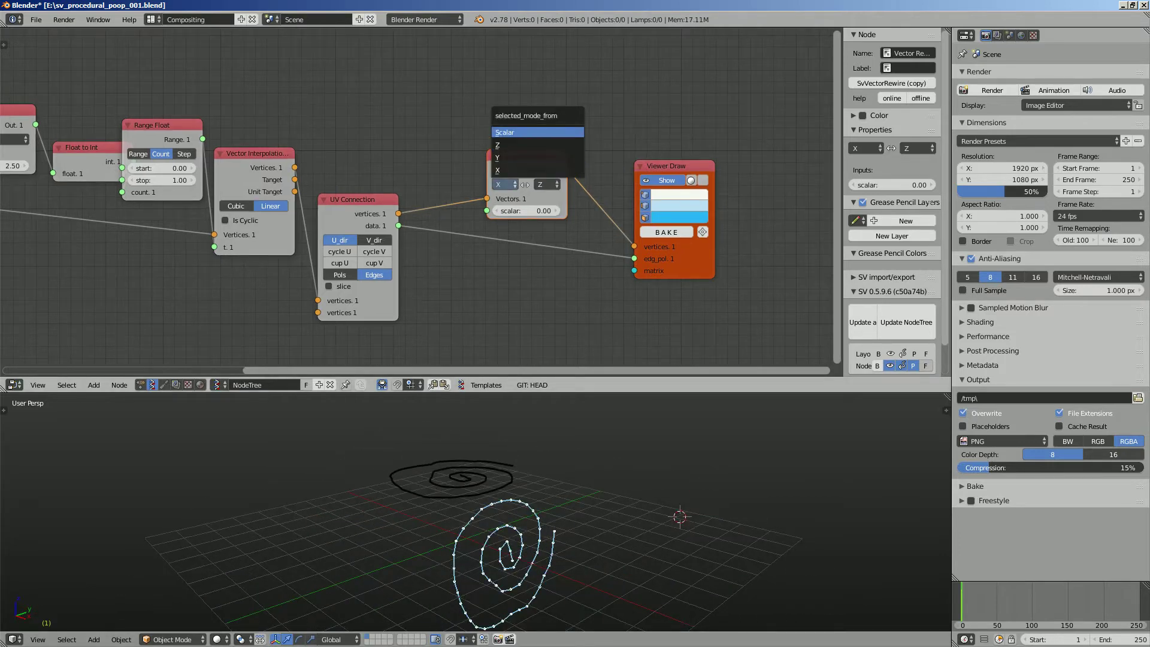
{"action": "left_click", "coordinate": [508, 132]}
Step: Add a Range Float node in Count mode with stop 1.00 and connect its range to Vector Rewire's scalar input
{"action": "middle_click_drag", "start_coordinate": [510, 139], "coordinate": [514, 148]}
{"action": "key", "text": "space"}
{"action": "type", "text": "range fl"}
{"action": "key", "text": "Return"}
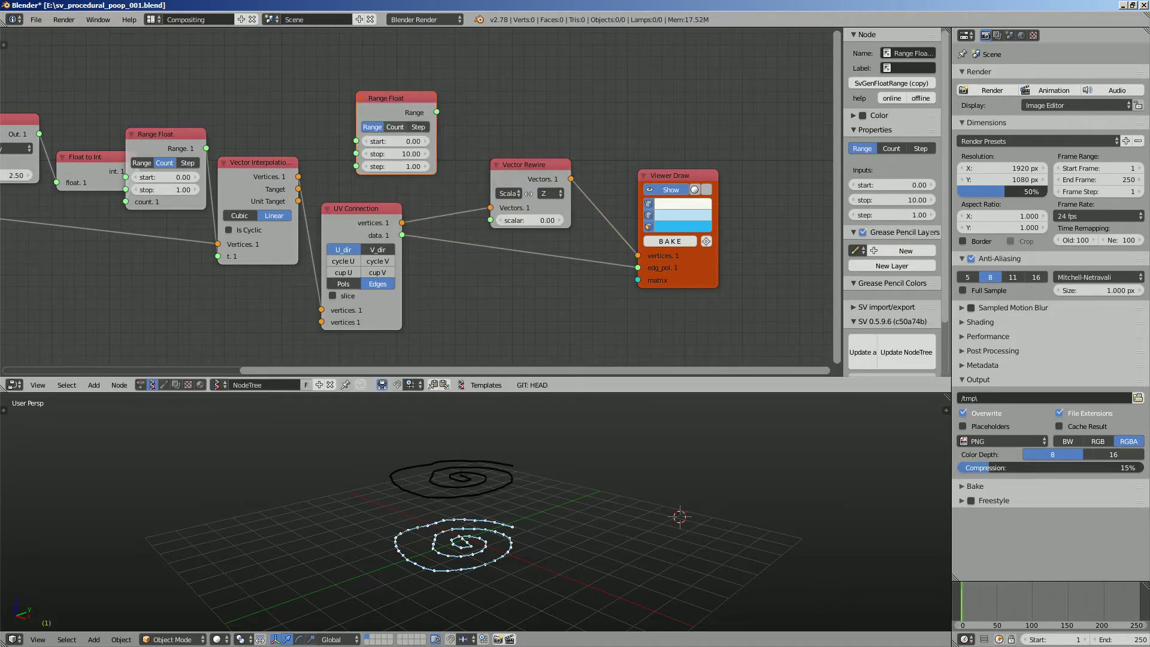
{"action": "scroll", "coordinate": [393, 142], "scroll_direction": "up", "scroll_amount": 3}
{"action": "left_click", "coordinate": [391, 143]}
{"action": "type", "text": "1"}
{"action": "key", "text": "Return"}
{"action": "left_click_drag", "start_coordinate": [442, 89], "coordinate": [510, 226]}
Step: Set the new Range Float node's count to 57 and space out the Range Float, Vector Rewire and Viewer Draw nodes
{"action": "mouse_move", "coordinate": [391, 158]}
{"action": "left_mouse_down"}
{"action": "mouse_move", "coordinate": [459, 159]}
{"action": "mouse_move", "coordinate": [413, 158]}
{"action": "left_mouse_up"}
{"action": "mouse_move", "coordinate": [480, 516]}
{"action": "middle_mouse_down"}
{"action": "mouse_move", "coordinate": [395, 495]}
{"action": "mouse_move", "coordinate": [486, 518]}
{"action": "mouse_move", "coordinate": [639, 500]}
{"action": "mouse_move", "coordinate": [569, 505]}
{"action": "middle_mouse_up"}
{"action": "middle_click_drag", "start_coordinate": [689, 258], "coordinate": [457, 227]}
{"action": "left_click_drag", "start_coordinate": [509, 139], "coordinate": [590, 139]}
{"action": "middle_click_drag", "start_coordinate": [591, 180], "coordinate": [517, 198]}
{"action": "left_click_drag", "start_coordinate": [252, 145], "coordinate": [258, 115]}
{"action": "middle_click_drag", "start_coordinate": [336, 144], "coordinate": [329, 181]}
{"action": "left_click_drag", "start_coordinate": [516, 195], "coordinate": [523, 210]}
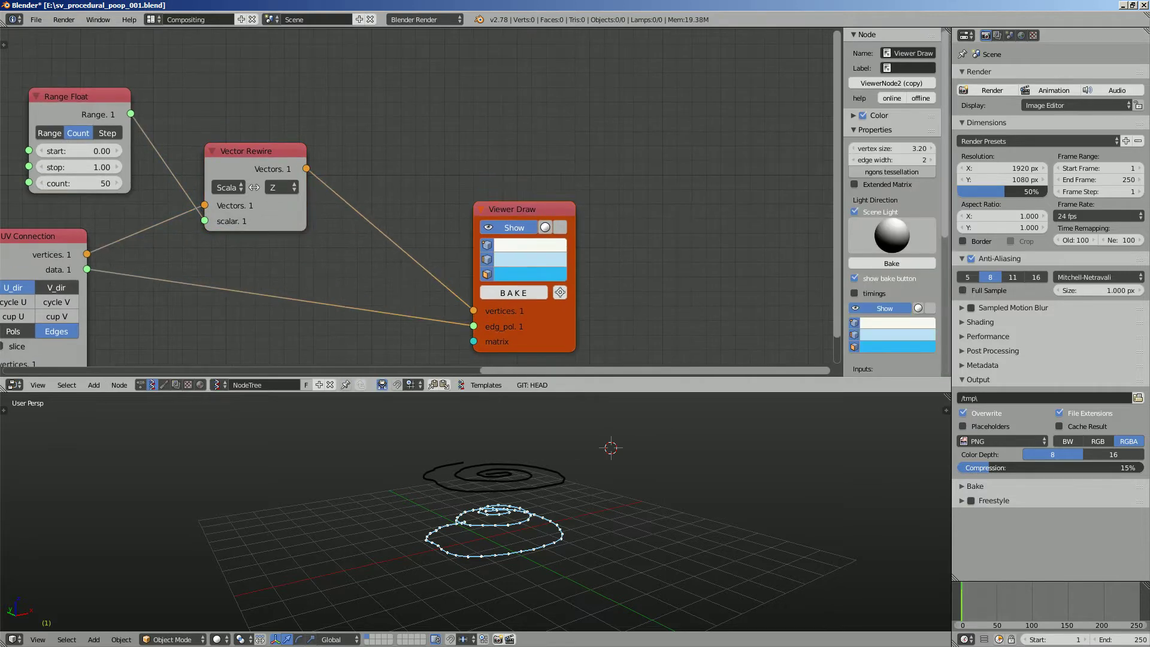
{"action": "left_click_drag", "start_coordinate": [84, 184], "coordinate": [103, 184]}
{"action": "middle_click_drag", "start_coordinate": [299, 270], "coordinate": [308, 242]}
{"action": "mouse_move", "coordinate": [521, 183]}
{"action": "left_mouse_down"}
{"action": "mouse_move", "coordinate": [565, 233]}
{"action": "mouse_move", "coordinate": [427, 256]}
{"action": "left_mouse_up"}
{"action": "middle_click_drag", "start_coordinate": [443, 256], "coordinate": [441, 201]}
Step: Add a Skin Mesher mk1b node and feed it Vector Rewire's vectors as vertices and UV Connection's data as edges
{"action": "key", "text": "shift+a"}
{"action": "left_click", "coordinate": [546, 151]}
{"action": "type", "text": "skin"}
{"action": "key", "text": "Return"}
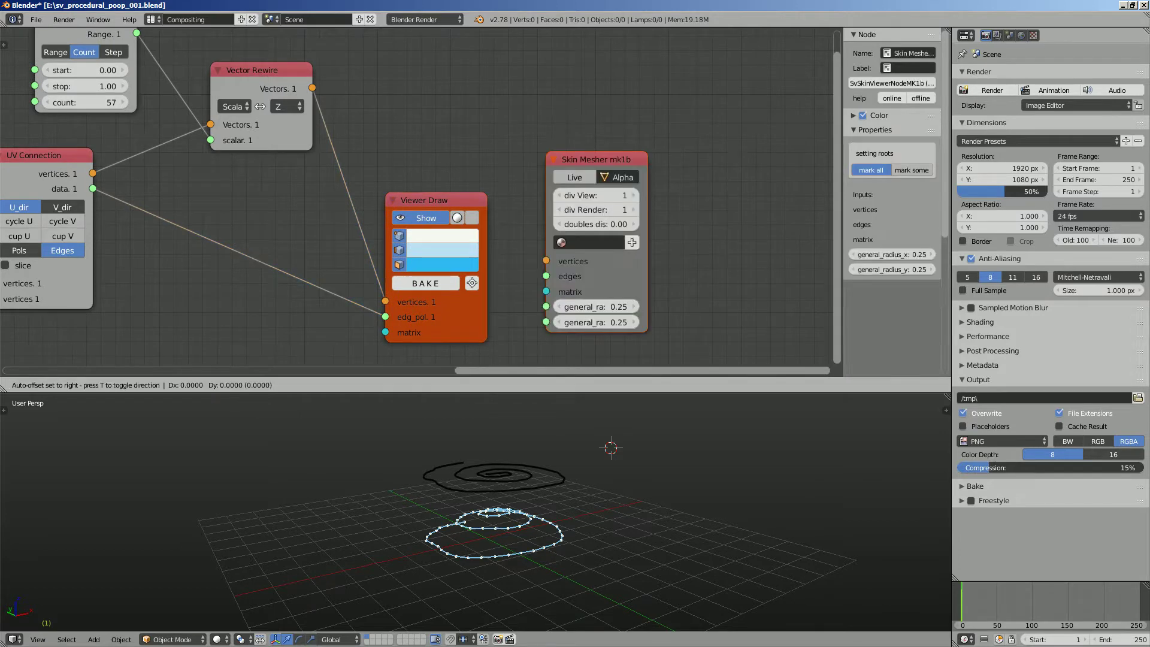
{"action": "scroll", "coordinate": [414, 279], "scroll_direction": "down", "scroll_amount": 2}
{"action": "left_click_drag", "start_coordinate": [326, 115], "coordinate": [525, 228]}
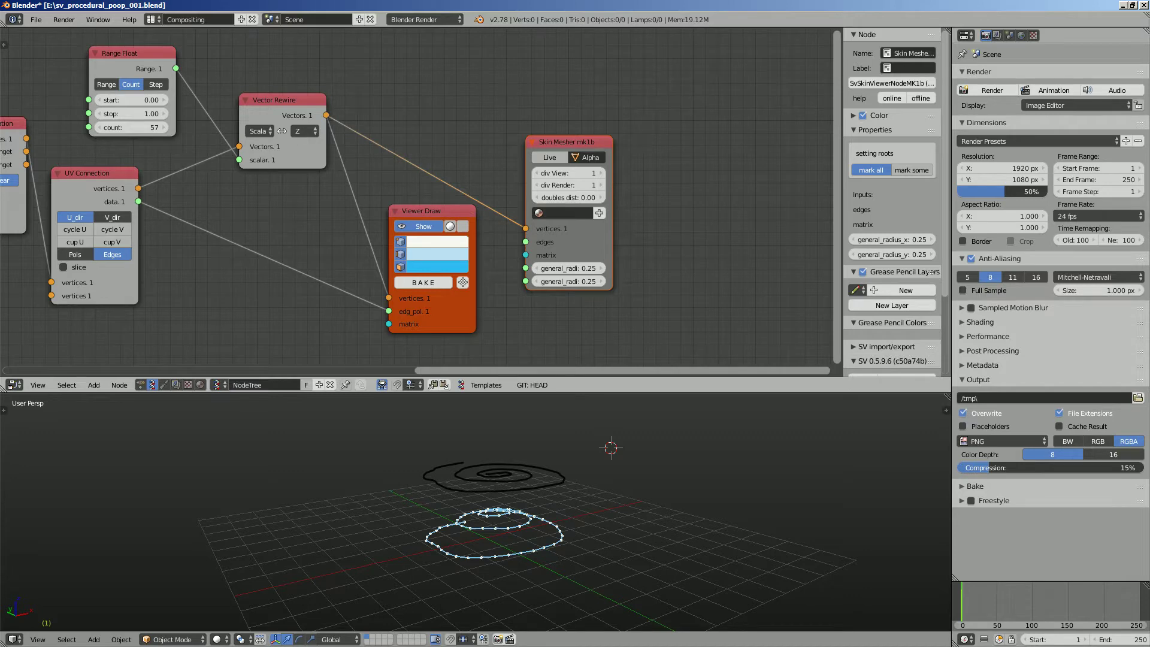
{"action": "left_click_drag", "start_coordinate": [139, 202], "coordinate": [450, 226]}
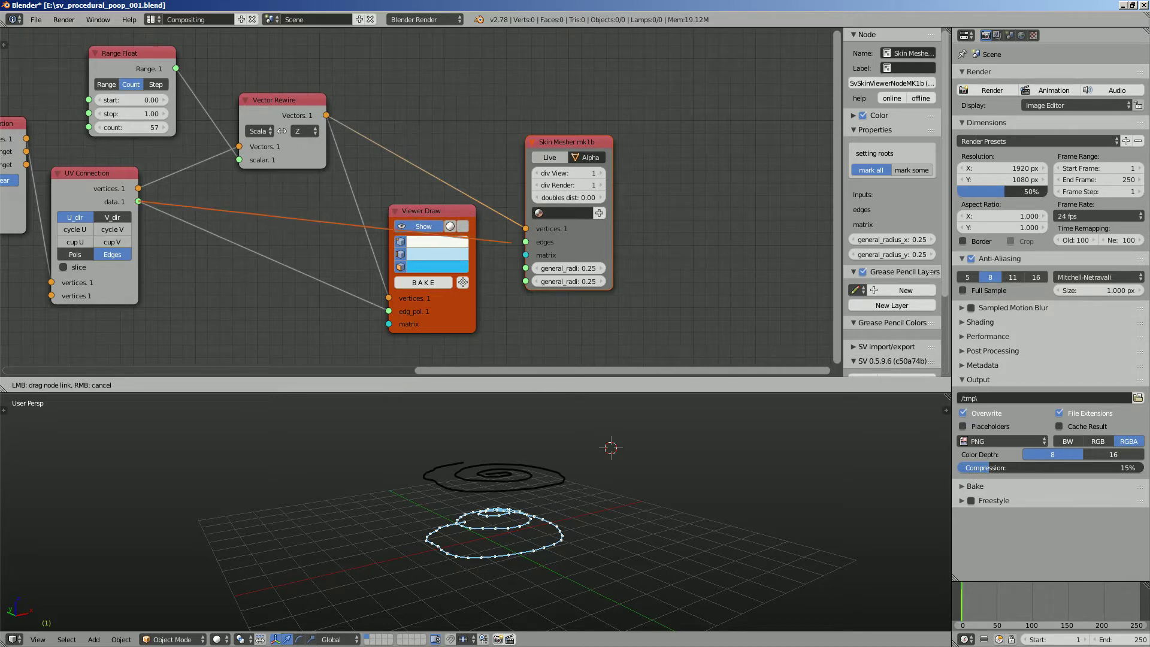
{"action": "left_click_drag", "start_coordinate": [525, 241], "coordinate": [526, 241]}
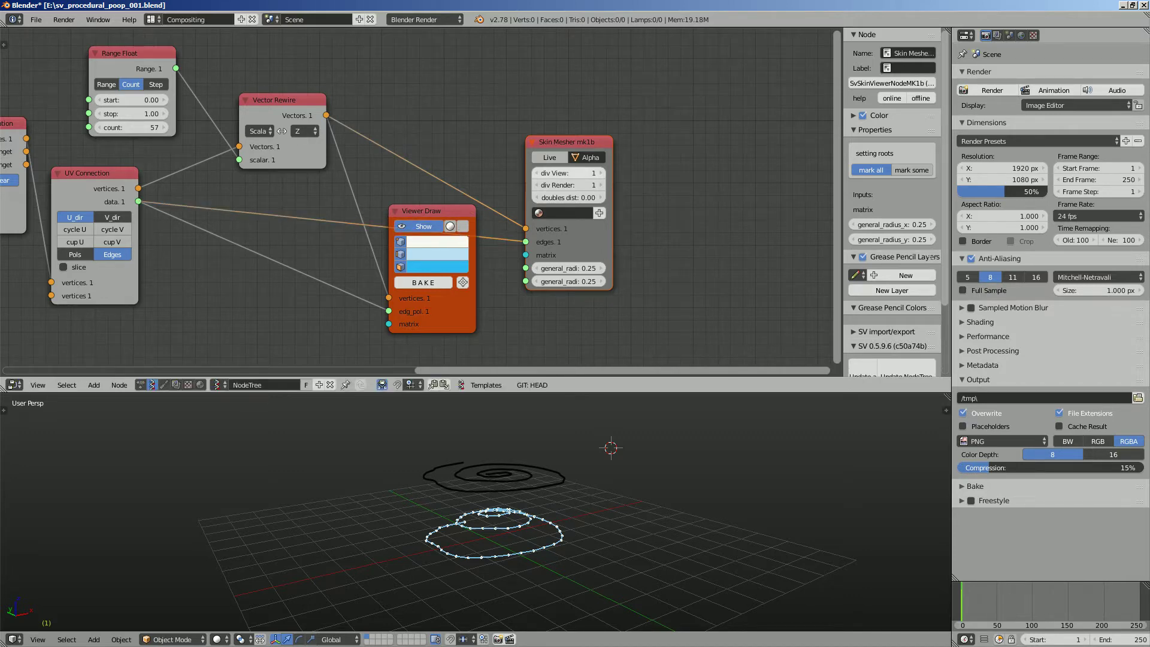
Step: Turn on live output for the Skin Mesher node and save the file over the existing one
{"action": "left_click", "coordinate": [550, 158]}
{"action": "middle_click_drag", "start_coordinate": [548, 501], "coordinate": [522, 495]}
{"action": "key", "text": "ctrl+s"}
{"action": "left_click", "coordinate": [661, 494]}
{"action": "scroll", "coordinate": [575, 540], "scroll_direction": "up", "scroll_amount": 2}
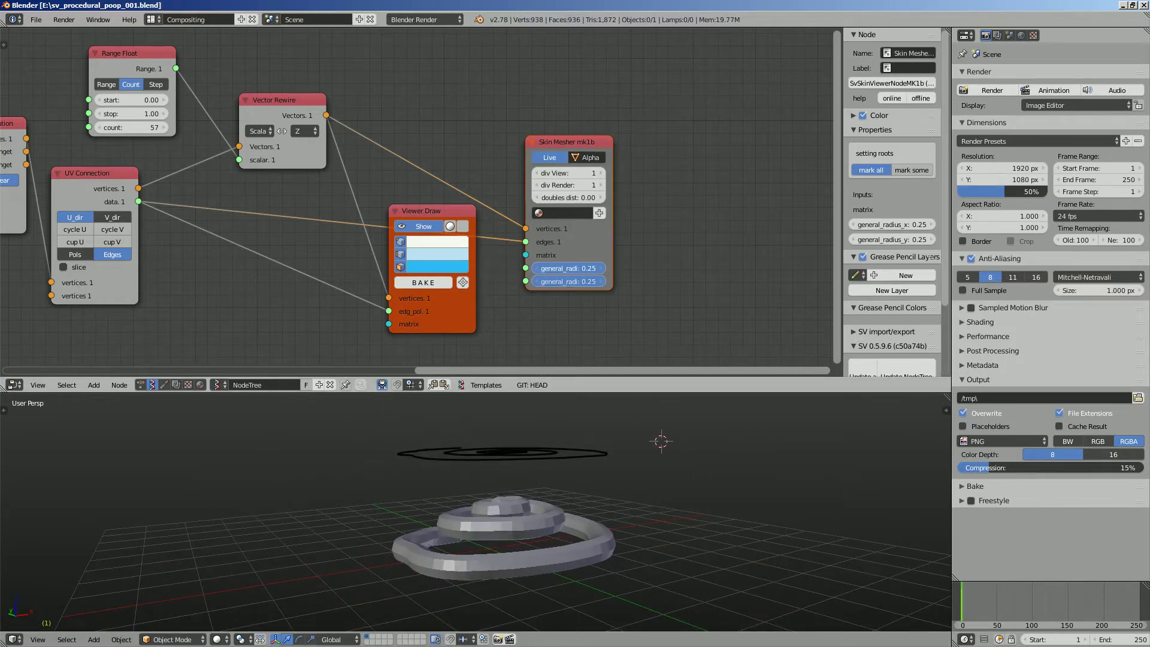
Step: Set both general radius values of the Skin Mesher to 0.73, move the node farther out and save the file
{"action": "left_click_drag", "start_coordinate": [569, 281], "coordinate": [589, 282]}
{"action": "middle_click_drag", "start_coordinate": [617, 474], "coordinate": [281, 532]}
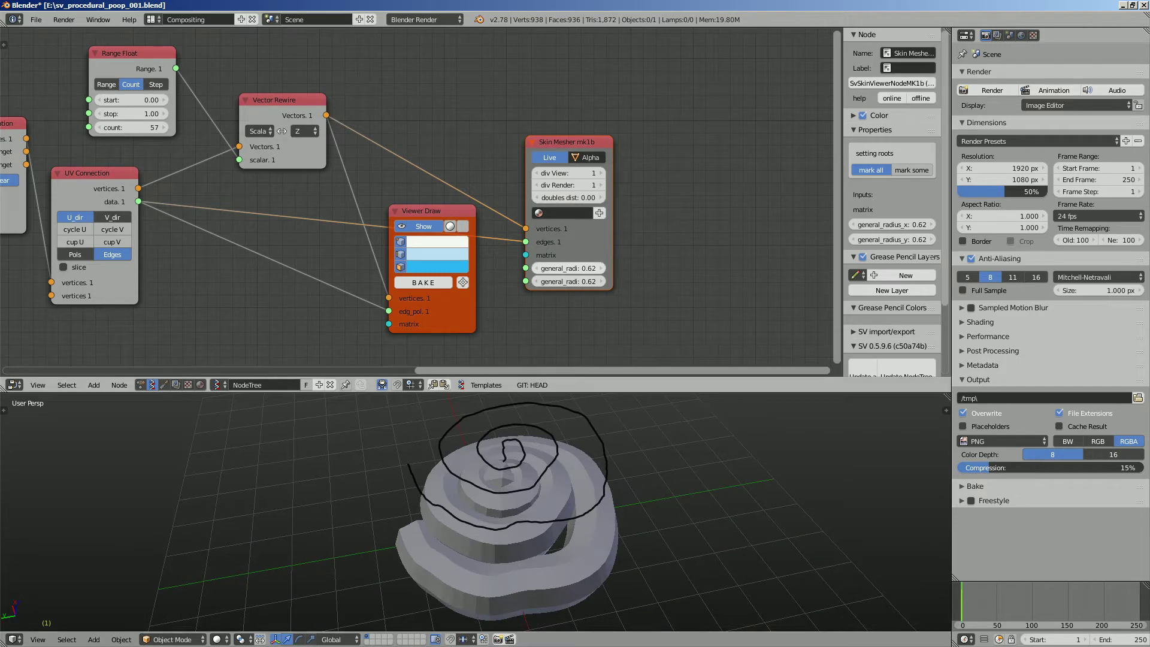
{"action": "left_click_drag", "start_coordinate": [570, 282], "coordinate": [577, 282]}
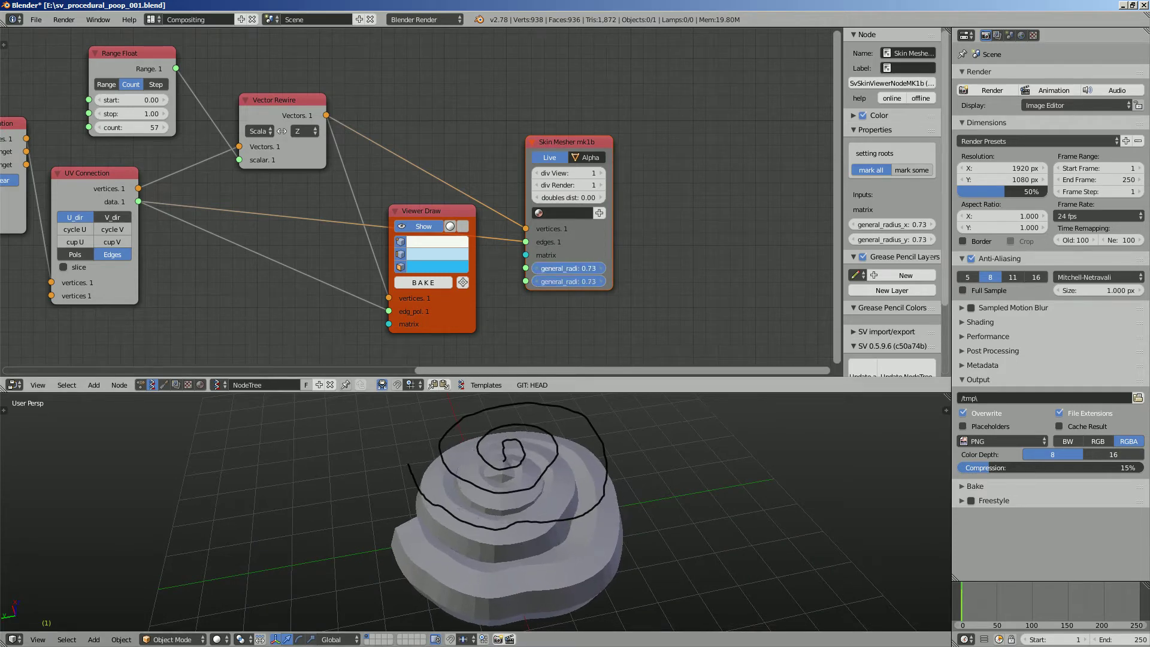
{"action": "left_click_drag", "start_coordinate": [581, 236], "coordinate": [646, 222]}
{"action": "key", "text": "ctrl+s"}
{"action": "left_click", "coordinate": [646, 222]}
Step: Add a Randomize input vertices node on the link between Vector Rewire and Skin Mesher
{"action": "middle_click_drag", "start_coordinate": [440, 148], "coordinate": [442, 157]}
{"action": "key", "text": "shift+a"}
{"action": "left_click", "coordinate": [443, 157]}
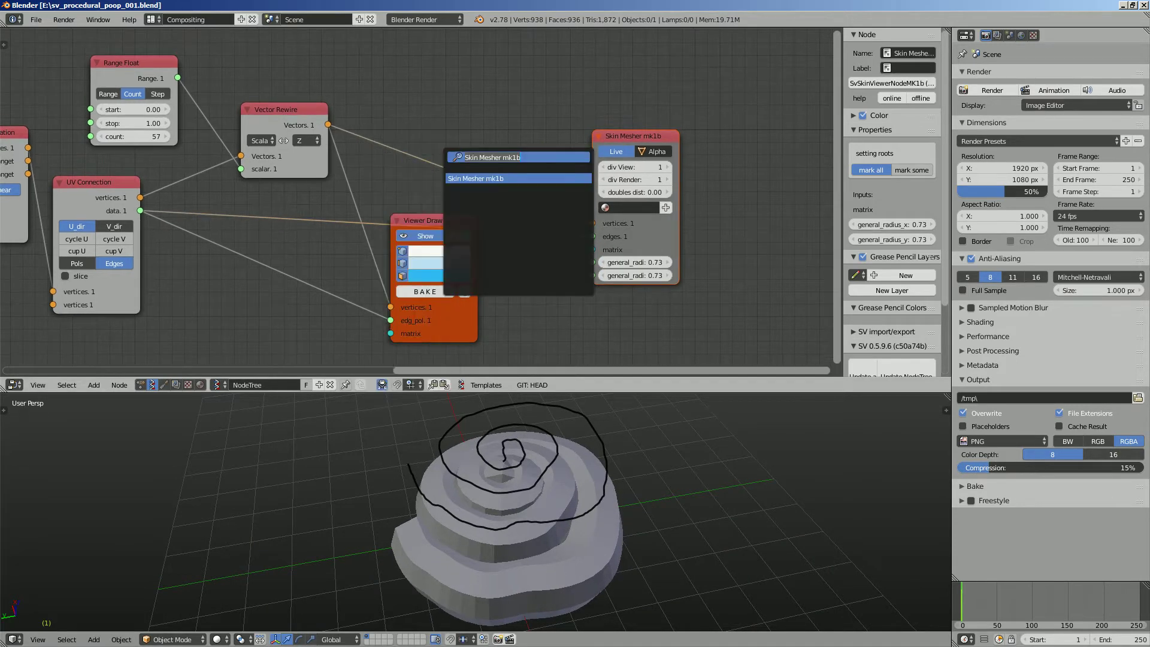
{"action": "type", "text": "ramdop"}
{"action": "key", "text": "BackSpace"}
{"action": "key", "text": "BackSpace"}
{"action": "type", "text": "mdo"}
{"action": "key", "text": "BackSpace"}
{"action": "key", "text": "BackSpace"}
{"action": "key", "text": "BackSpace"}
{"action": "type", "text": "ndo"}
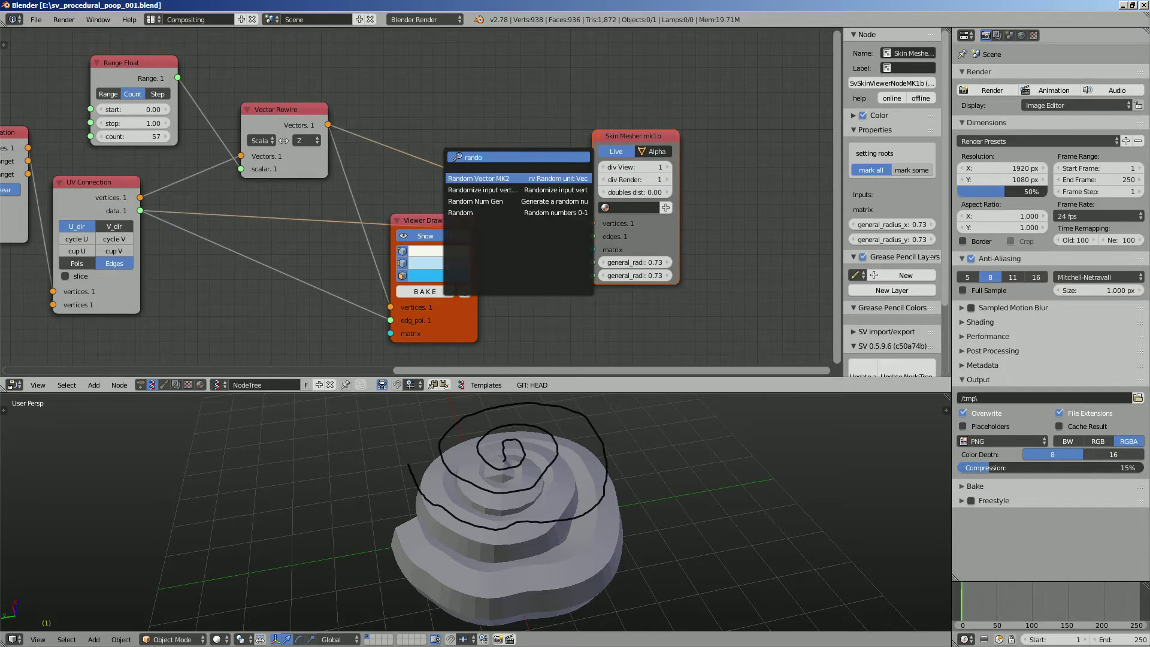
{"action": "key", "text": "Down"}
{"action": "key", "text": "Return"}
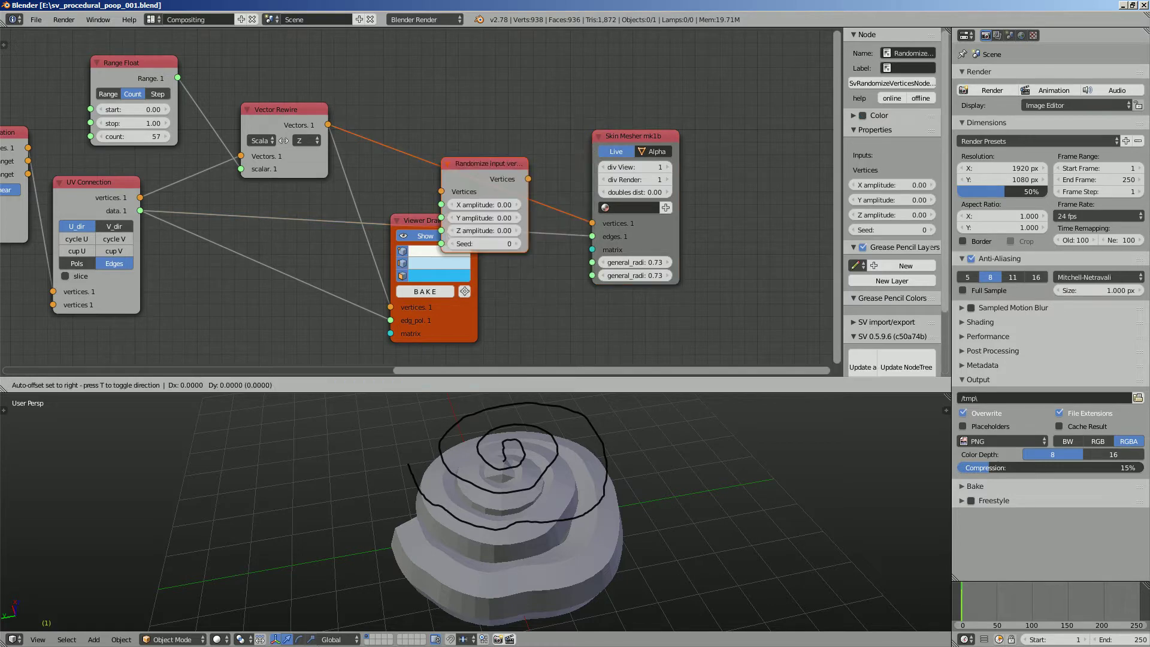
{"action": "left_click", "coordinate": [438, 147]}
Step: Set the randomize node to X amplitude 0.15, Z amplitude 0.24 and seed 44, and save the file
{"action": "mouse_move", "coordinate": [443, 149]}
{"action": "left_mouse_down"}
{"action": "mouse_move", "coordinate": [441, 124]}
{"action": "mouse_move", "coordinate": [494, 168]}
{"action": "mouse_move", "coordinate": [503, 195]}
{"action": "mouse_move", "coordinate": [468, 181]}
{"action": "mouse_move", "coordinate": [508, 208]}
{"action": "left_mouse_up"}
{"action": "middle_click_drag", "start_coordinate": [498, 474], "coordinate": [587, 439]}
{"action": "left_click_drag", "start_coordinate": [487, 208], "coordinate": [511, 208]}
{"action": "middle_click_drag", "start_coordinate": [503, 474], "coordinate": [463, 477]}
{"action": "key", "text": "ctrl+s"}
{"action": "middle_click_drag", "start_coordinate": [551, 457], "coordinate": [498, 458]}
{"action": "left_click", "coordinate": [528, 455]}
Step: Try a lower viewport subdivision level on the Skin Mesher and restore it to 1
{"action": "middle_click_drag", "start_coordinate": [533, 251], "coordinate": [432, 257]}
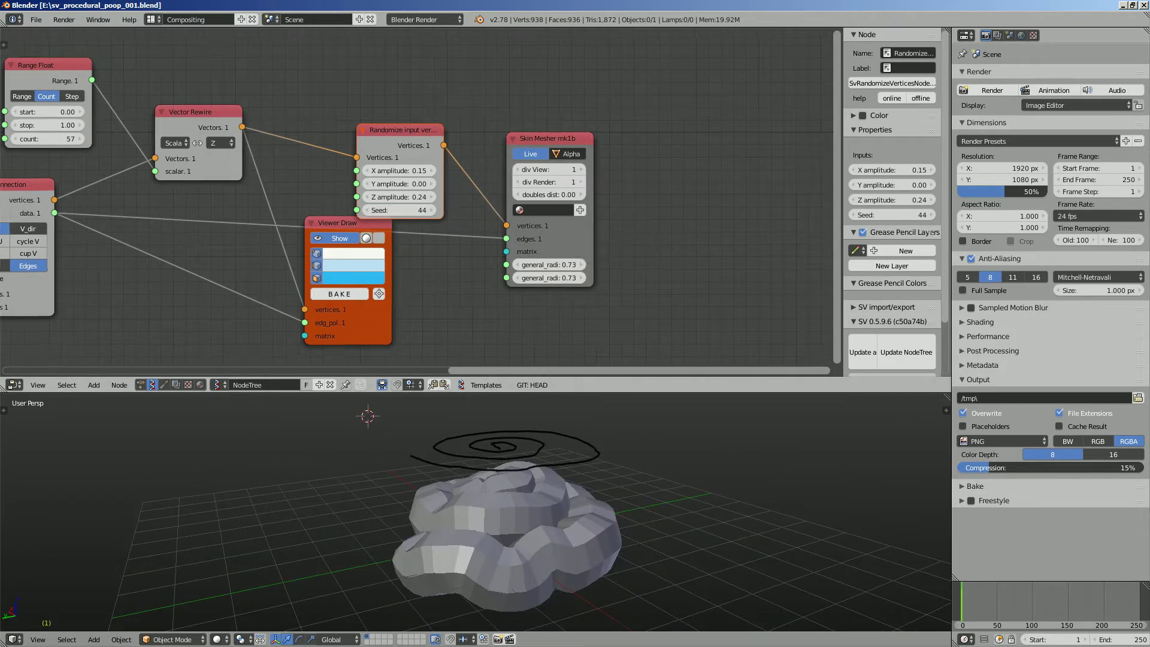
{"action": "scroll", "coordinate": [468, 246], "scroll_direction": "up", "scroll_amount": 2}
{"action": "left_click", "coordinate": [517, 170]}
{"action": "left_click", "coordinate": [591, 171]}
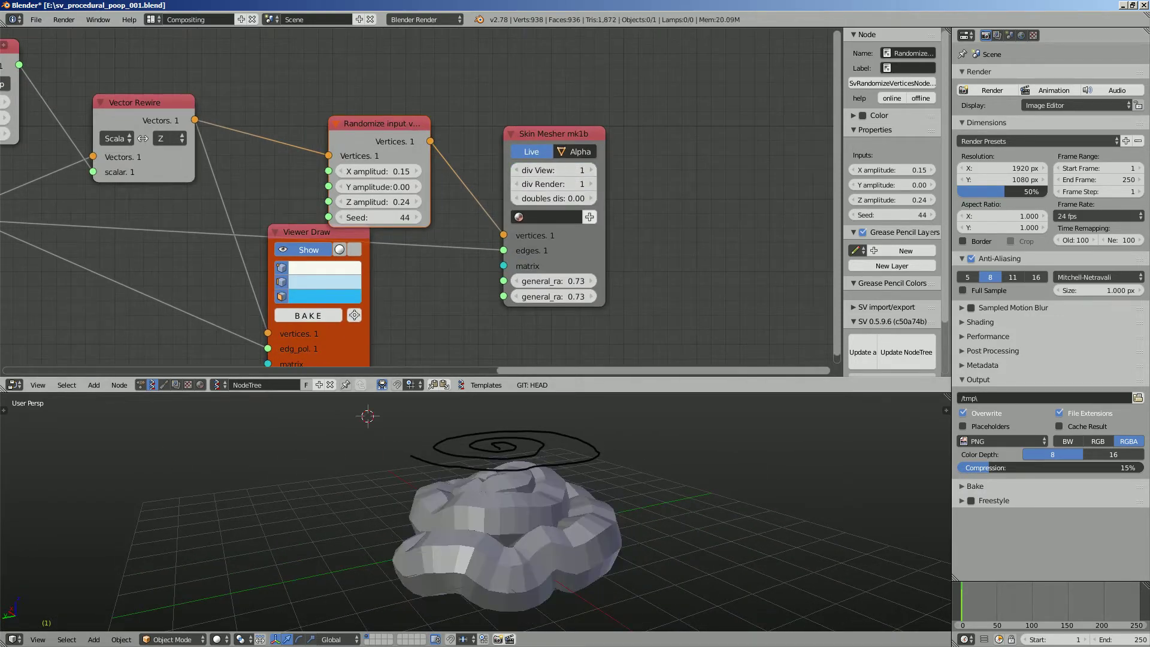
Step: Set the count of the Range Float node feeding Vector Rewire to 55 and save the file
{"action": "middle_click_drag", "start_coordinate": [465, 480], "coordinate": [599, 526]}
{"action": "key", "text": "ctrl+s"}
{"action": "left_click", "coordinate": [600, 526]}
{"action": "middle_click_drag", "start_coordinate": [539, 288], "coordinate": [576, 305]}
{"action": "middle_click_drag", "start_coordinate": [335, 198], "coordinate": [522, 240]}
{"action": "scroll", "coordinate": [522, 240], "scroll_direction": "up", "scroll_amount": 1}
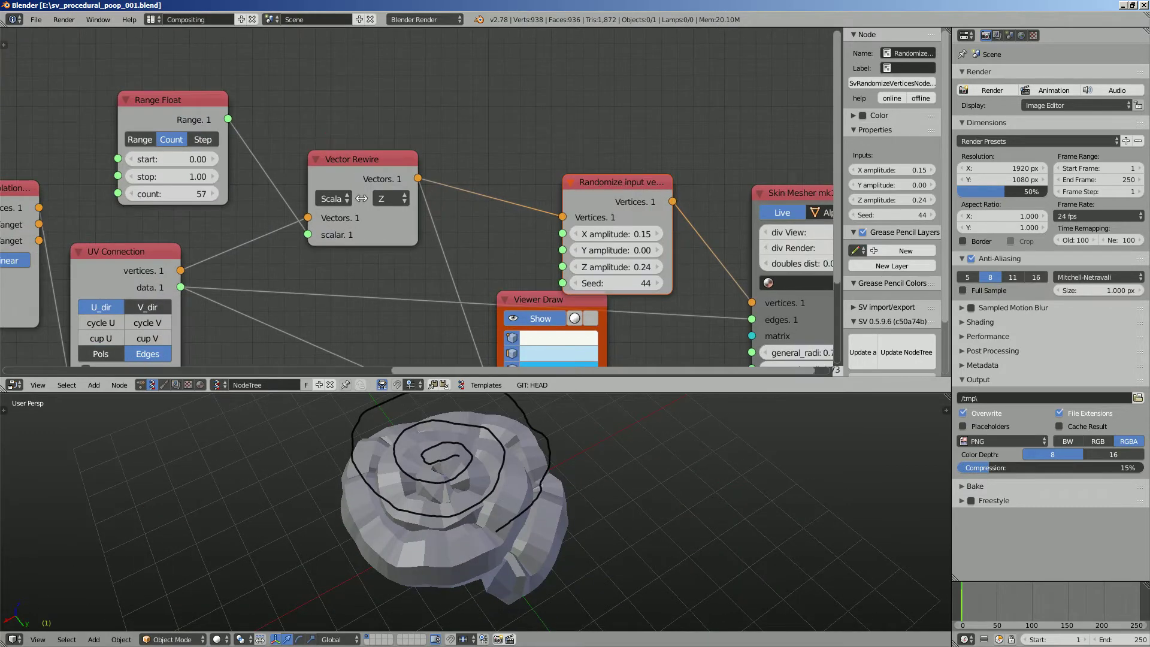
{"action": "mouse_move", "coordinate": [179, 194]}
{"action": "left_mouse_down"}
{"action": "mouse_move", "coordinate": [113, 194]}
{"action": "mouse_move", "coordinate": [176, 194]}
{"action": "left_mouse_up"}
{"action": "middle_click_drag", "start_coordinate": [444, 515], "coordinate": [474, 522]}
{"action": "key", "text": "ctrl+s"}
{"action": "left_click", "coordinate": [520, 461]}
Step: Move the Range Float and Vector Rewire nodes apart to make room between them, and save the file
{"action": "middle_click_drag", "start_coordinate": [473, 287], "coordinate": [495, 286]}
{"action": "left_click_drag", "start_coordinate": [192, 99], "coordinate": [175, 94]}
{"action": "left_click_drag", "start_coordinate": [383, 159], "coordinate": [435, 166]}
{"action": "key", "text": "ctrl+s"}
{"action": "middle_click_drag", "start_coordinate": [435, 166], "coordinate": [442, 190]}
{"action": "left_click_drag", "start_coordinate": [185, 118], "coordinate": [163, 99]}
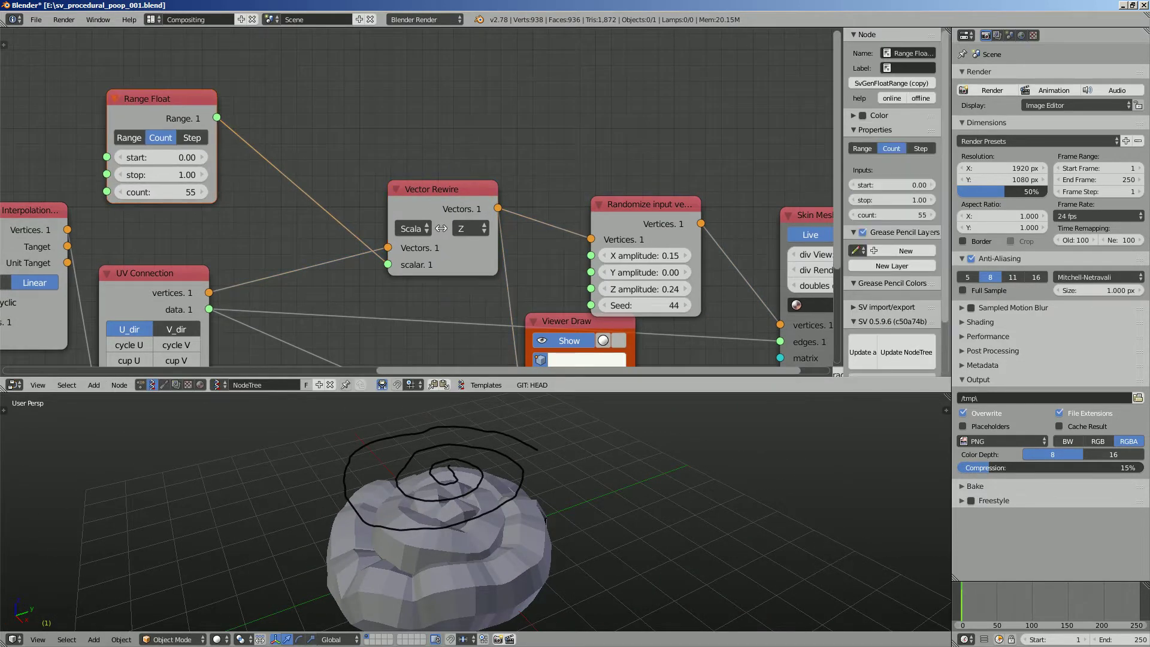
Step: Add an Easing 0..1 node on the link from Range Float to Vector Rewire's scalar input
{"action": "key", "text": "shift+a"}
{"action": "left_click", "coordinate": [299, 135]}
{"action": "type", "text": "eas"}
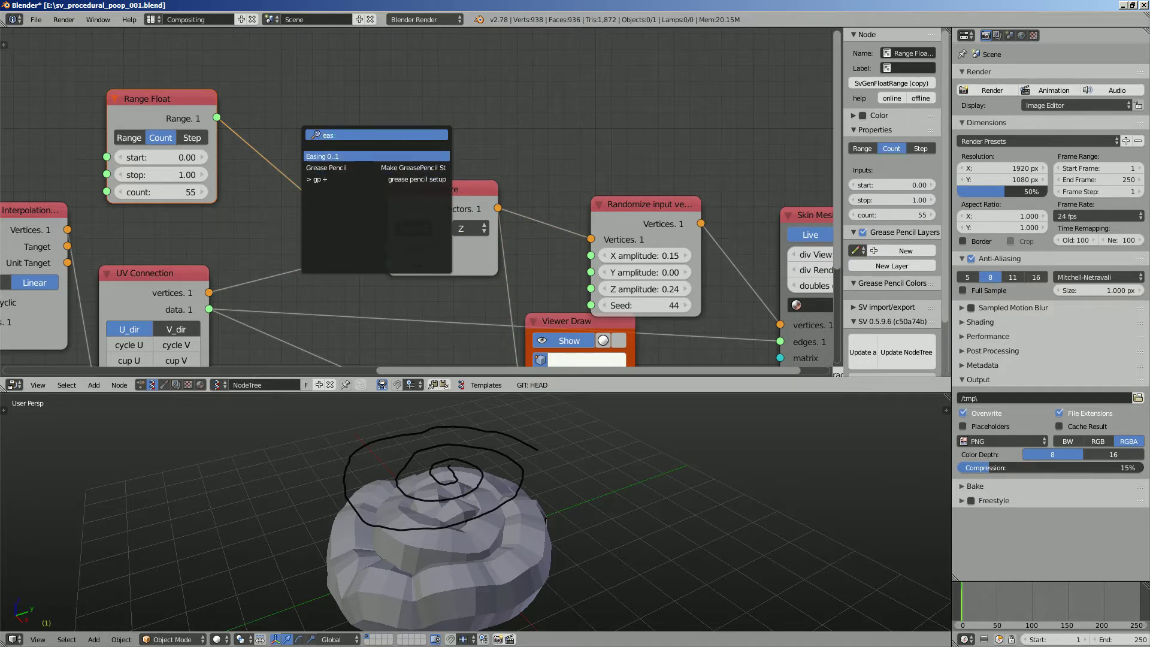
{"action": "key", "text": "Return"}
{"action": "left_click", "coordinate": [507, 228]}
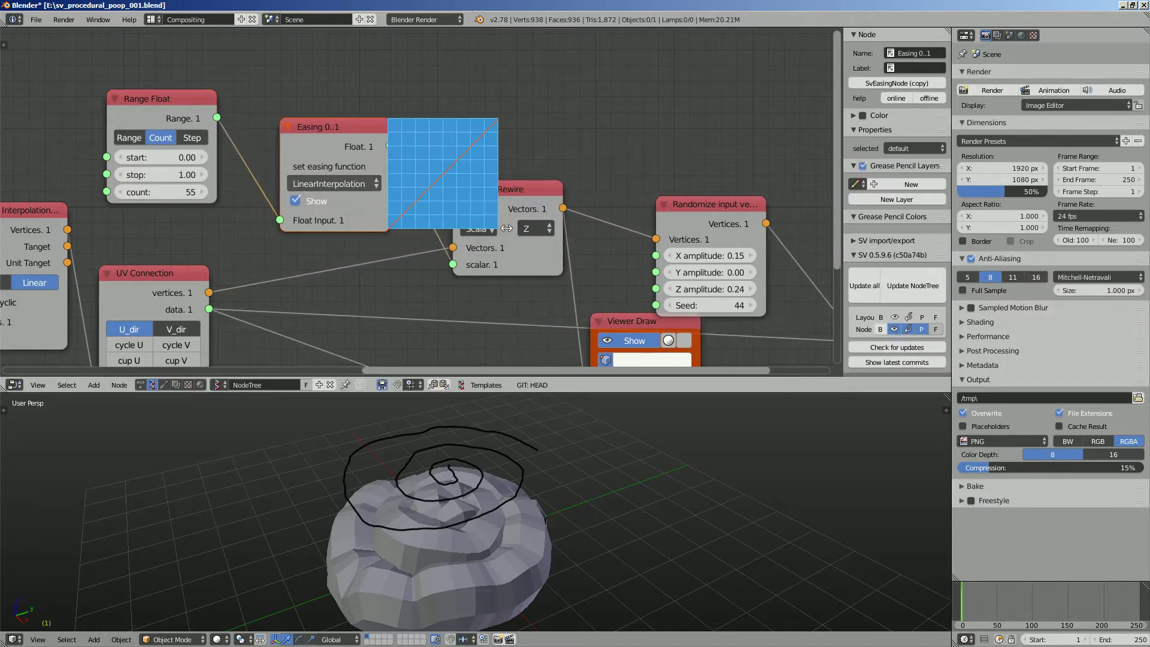
Step: Change the Easing node's easing function to CubicEaseIn
{"action": "left_click", "coordinate": [334, 184]}
{"action": "key", "text": "Escape"}
{"action": "scroll", "coordinate": [334, 184], "scroll_direction": "down", "scroll_amount": 2, "text": "ctrl"}
{"action": "scroll", "coordinate": [335, 184], "scroll_direction": "down", "scroll_amount": 2, "text": "ctrl"}
{"action": "scroll", "coordinate": [334, 184], "scroll_direction": "up", "scroll_amount": 1, "text": "ctrl"}
{"action": "scroll", "coordinate": [334, 184], "scroll_direction": "down", "scroll_amount": 1, "text": "ctrl"}
{"action": "scroll", "coordinate": [335, 184], "scroll_direction": "up", "scroll_amount": 1, "text": "ctrl"}
{"action": "scroll", "coordinate": [334, 184], "scroll_direction": "down", "scroll_amount": 1, "text": "ctrl"}
Step: Reduce the Skin Mesher's general radius values to 0.66 for x and 0.58 for y, and save the file
{"action": "middle_click_drag", "start_coordinate": [432, 515], "coordinate": [311, 483]}
{"action": "middle_click_drag", "start_coordinate": [707, 282], "coordinate": [407, 219]}
{"action": "left_click_drag", "start_coordinate": [599, 312], "coordinate": [592, 328]}
{"action": "middle_click_drag", "start_coordinate": [590, 467], "coordinate": [590, 493]}
{"action": "key", "text": "ctrl+s"}
{"action": "key", "text": "Return"}
Step: Hide the Easing node's curve display, move the node slightly away from Vector Rewire and save the file
{"action": "middle_click_drag", "start_coordinate": [521, 301], "coordinate": [491, 300]}
{"action": "middle_click_drag", "start_coordinate": [527, 497], "coordinate": [374, 497]}
{"action": "scroll", "coordinate": [421, 240], "scroll_direction": "down", "scroll_amount": 4}
{"action": "middle_click_drag", "start_coordinate": [422, 240], "coordinate": [493, 257]}
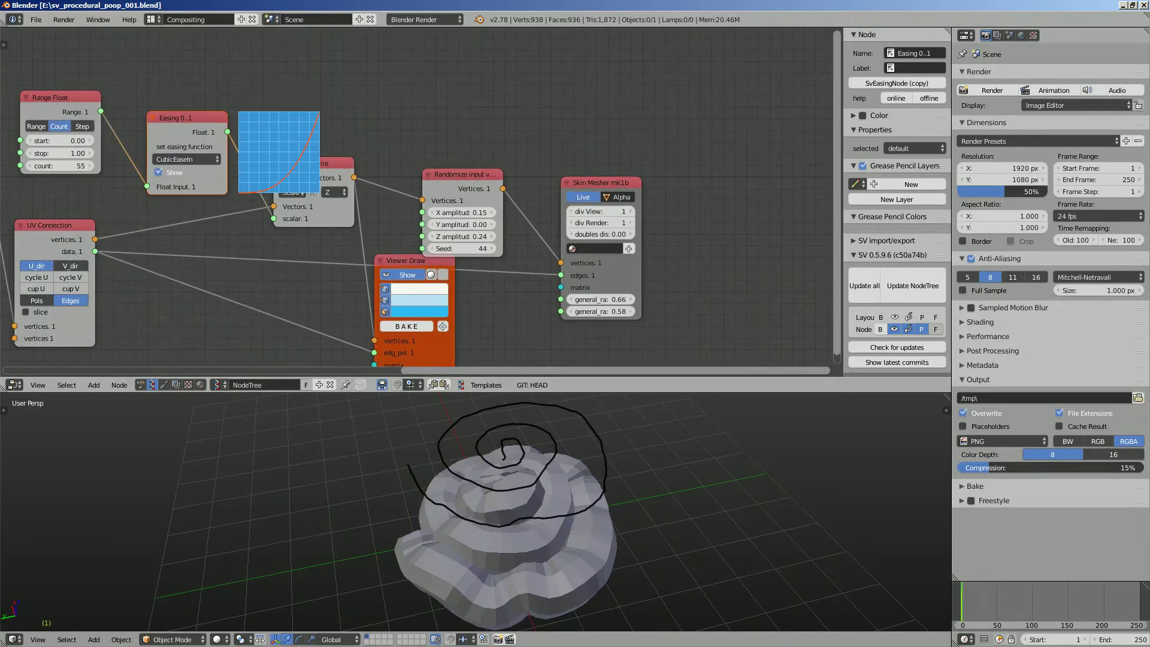
{"action": "middle_click_drag", "start_coordinate": [519, 432], "coordinate": [815, 530]}
{"action": "middle_click_drag", "start_coordinate": [521, 509], "coordinate": [527, 497]}
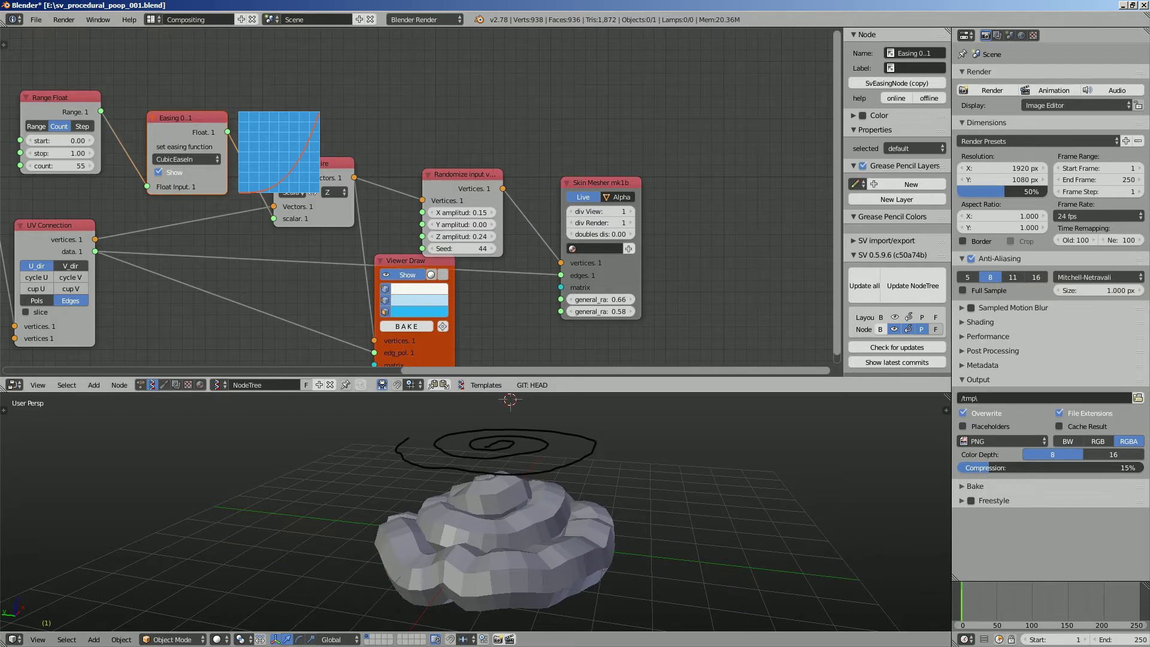
{"action": "left_click", "coordinate": [159, 172]}
{"action": "left_click_drag", "start_coordinate": [182, 129], "coordinate": [170, 111]}
{"action": "key", "text": "ctrl+s"}
{"action": "key", "text": "Return"}
Step: Move the Viewer Draw node clear of the randomize node, turn off its display and save the file
{"action": "middle_click_drag", "start_coordinate": [467, 509], "coordinate": [396, 524]}
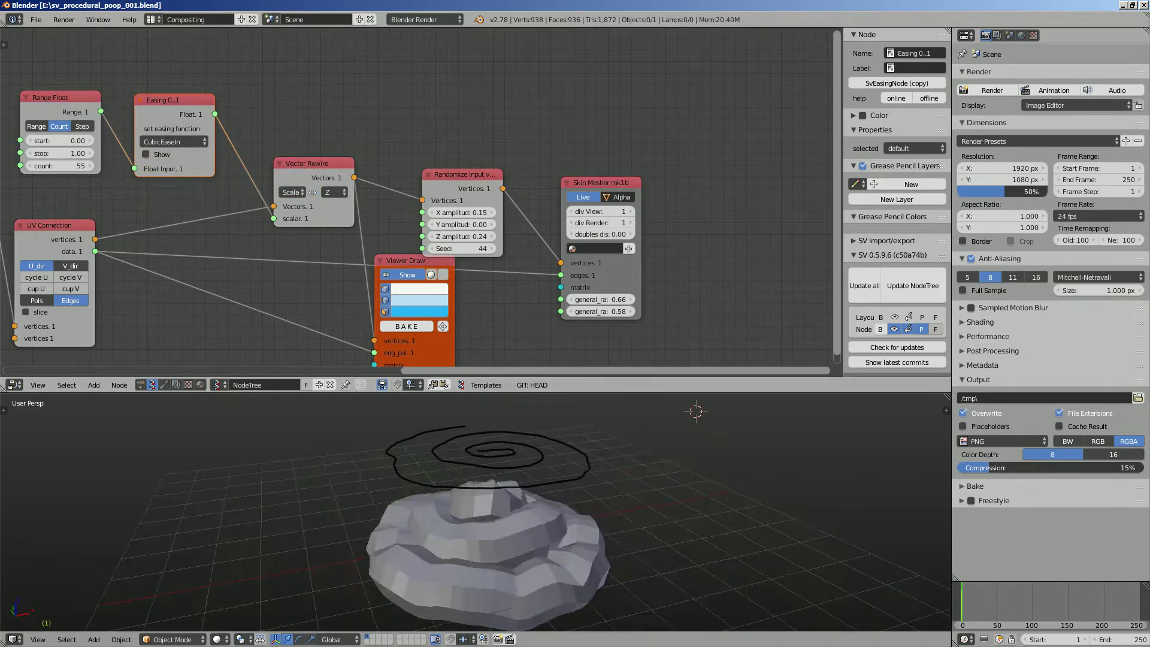
{"action": "middle_click_drag", "start_coordinate": [539, 515], "coordinate": [494, 502]}
{"action": "scroll", "coordinate": [430, 218], "scroll_direction": "down", "scroll_amount": 2}
{"action": "middle_click_drag", "start_coordinate": [430, 219], "coordinate": [318, 202]}
{"action": "left_click_drag", "start_coordinate": [299, 237], "coordinate": [292, 266]}
{"action": "left_click", "coordinate": [290, 278]}
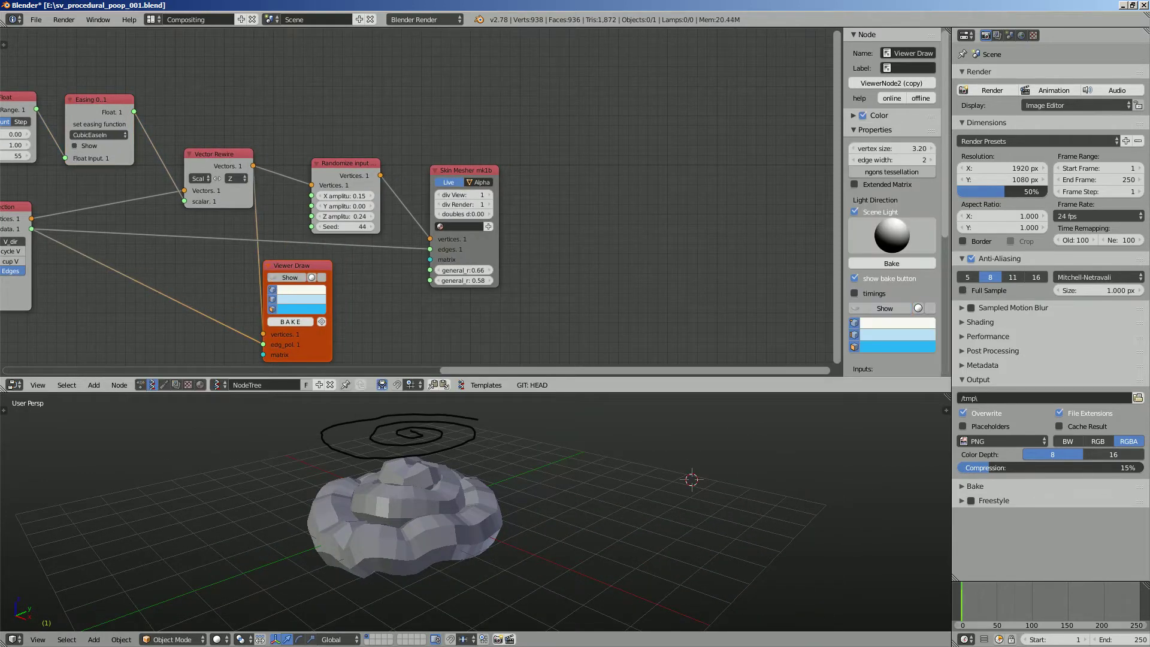
{"action": "key", "text": "ctrl+s"}
{"action": "key", "text": "Return"}
Step: Add an Objects in mk3 node beyond the Skin Mesher node
{"action": "middle_click_drag", "start_coordinate": [453, 271], "coordinate": [368, 248]}
{"action": "key", "text": "shift+a"}
{"action": "left_click", "coordinate": [506, 162]}
{"action": "type", "text": "objects i"}
{"action": "key", "text": "Return"}
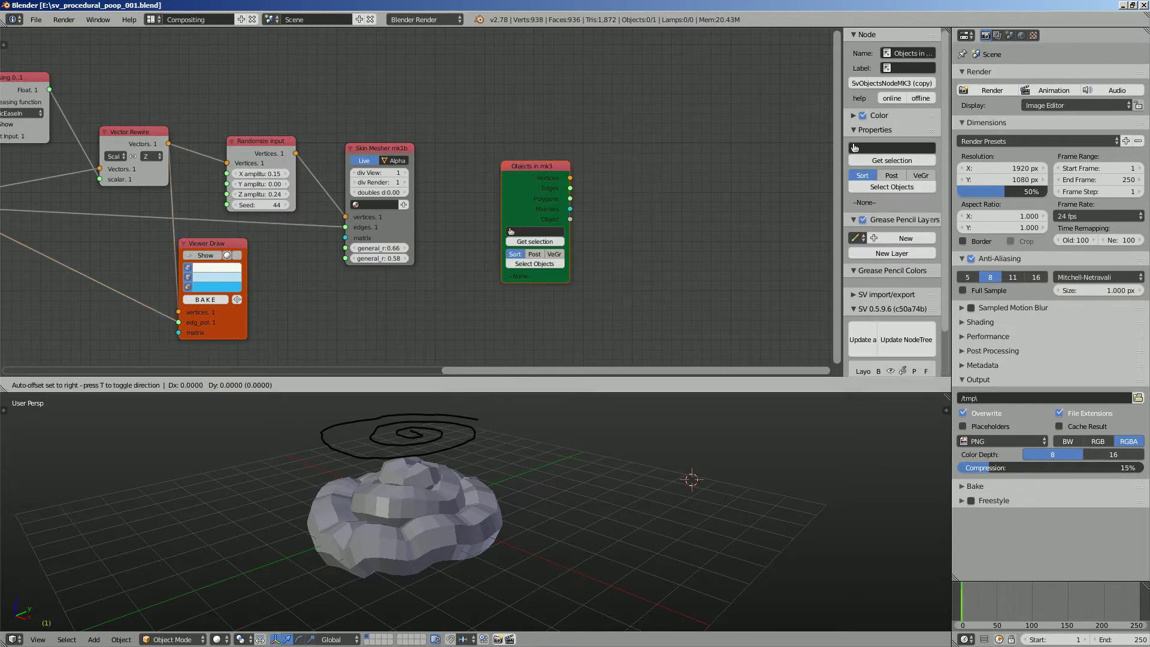
{"action": "left_click", "coordinate": [503, 162]}
Step: Load the generated skin mesh Alpha.0000 into the Objects in node with the Post option enabled
{"action": "right_click", "coordinate": [447, 501]}
{"action": "middle_click_drag", "start_coordinate": [446, 500], "coordinate": [439, 509]}
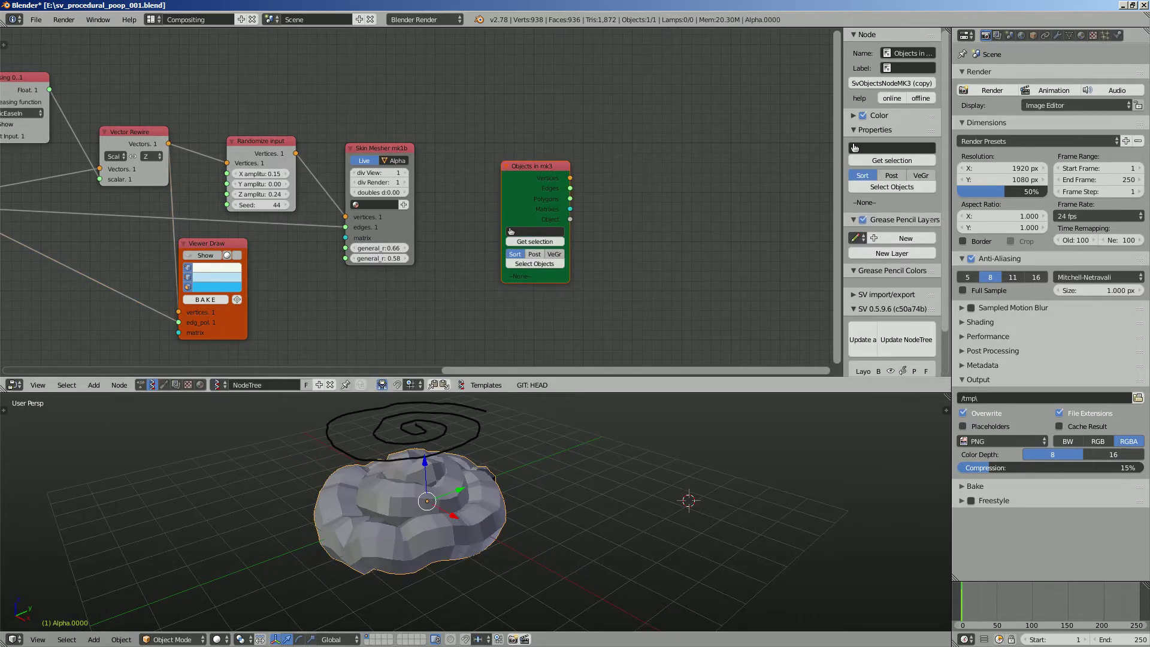
{"action": "left_click", "coordinate": [535, 242]}
{"action": "left_click", "coordinate": [535, 254]}
Step: Move the generated skin mesh to layer 2, view that layer and return to layer 1
{"action": "middle_click_drag", "start_coordinate": [527, 467], "coordinate": [511, 471]}
{"action": "scroll", "coordinate": [511, 471], "scroll_direction": "up", "scroll_amount": 2}
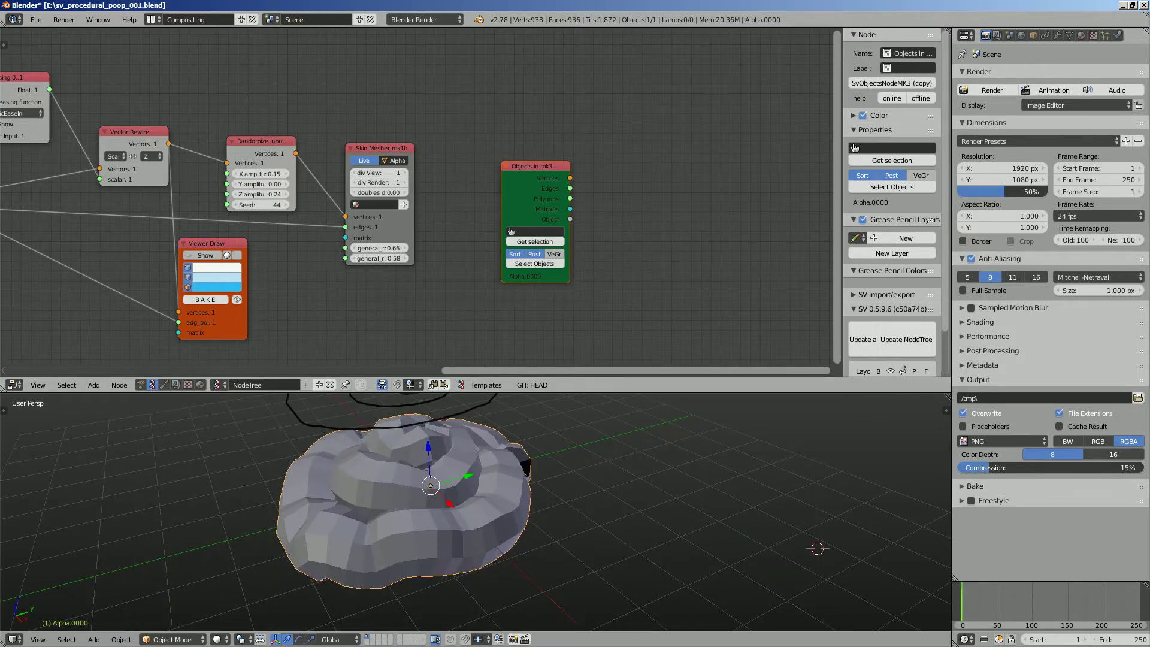
{"action": "key", "text": "m"}
{"action": "key", "text": "2"}
{"action": "mouse_move", "coordinate": [516, 474]}
{"action": "middle_mouse_down"}
{"action": "mouse_move", "coordinate": [462, 452]}
{"action": "mouse_move", "coordinate": [551, 479]}
{"action": "mouse_move", "coordinate": [492, 488]}
{"action": "mouse_move", "coordinate": [558, 461]}
{"action": "middle_mouse_up"}
{"action": "scroll", "coordinate": [461, 452], "scroll_direction": "down", "scroll_amount": 2}
{"action": "key", "text": "2"}
{"action": "key", "text": "1"}
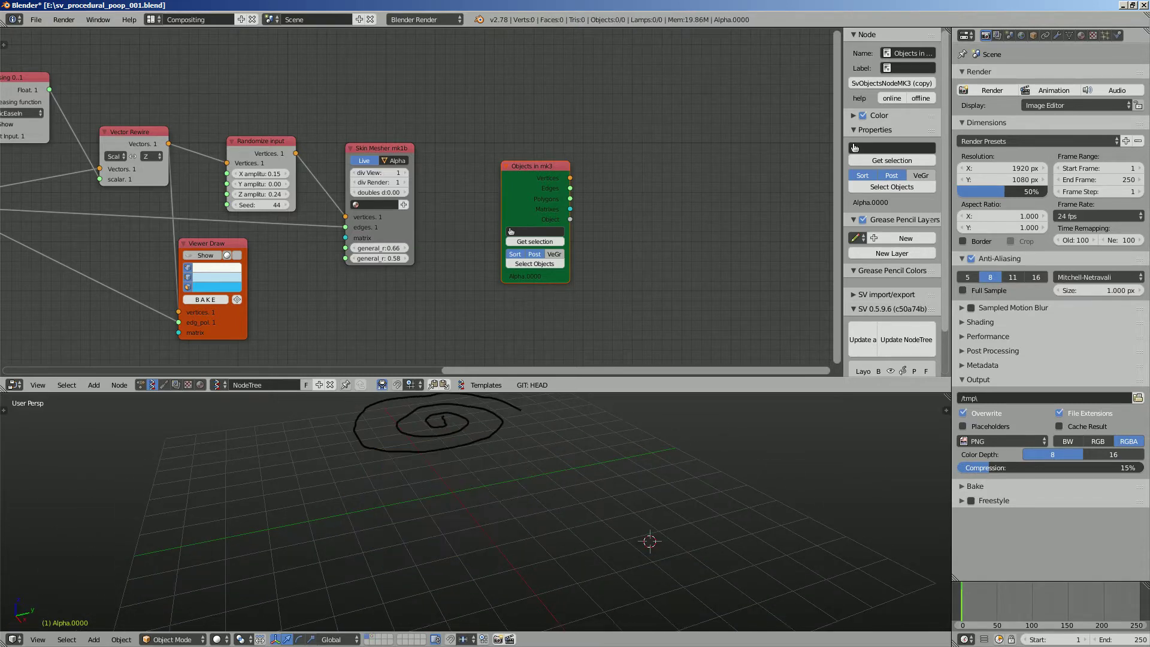
Step: Save the file and add a Scripted Node Lite node beyond the Objects in mk3 node
{"action": "middle_click_drag", "start_coordinate": [599, 233], "coordinate": [264, 238]}
{"action": "scroll", "coordinate": [263, 238], "scroll_direction": "up", "scroll_amount": 3}
{"action": "key", "text": "ctrl+s"}
{"action": "key", "text": "Return"}
{"action": "middle_click_drag", "start_coordinate": [318, 187], "coordinate": [323, 186]}
{"action": "key", "text": "alt+space"}
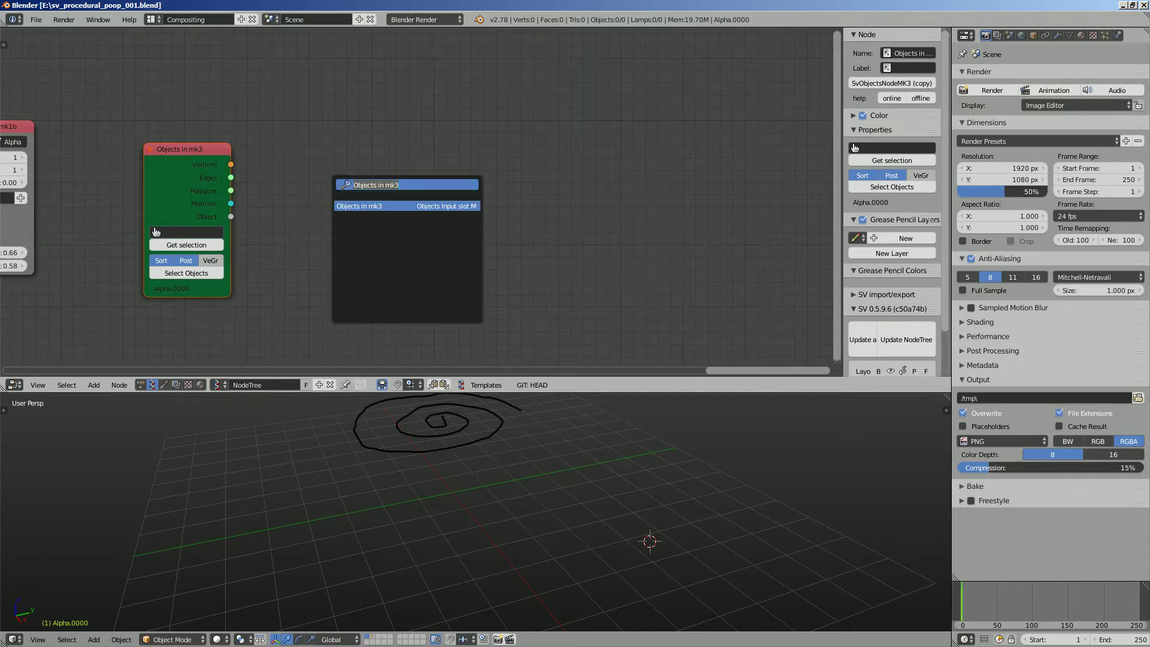
{"action": "type", "text": "scr"}
{"action": "key", "text": "Return"}
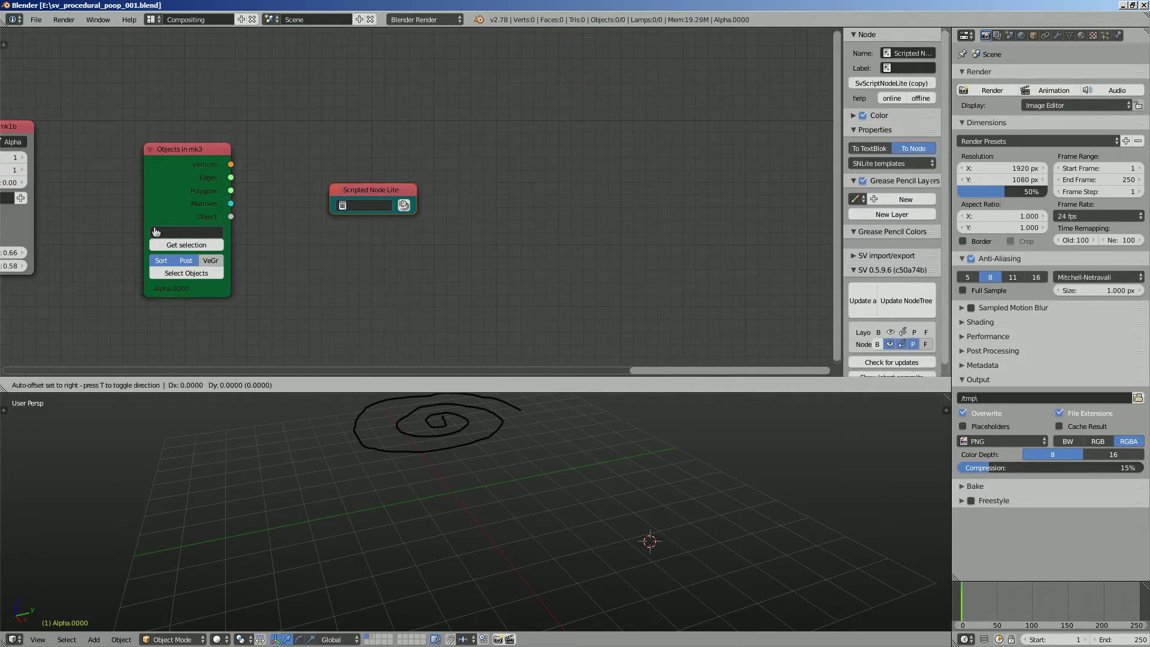
Step: Load the Voronoi 3D template into the scripted node and reposition the node
{"action": "left_click", "coordinate": [893, 164]}
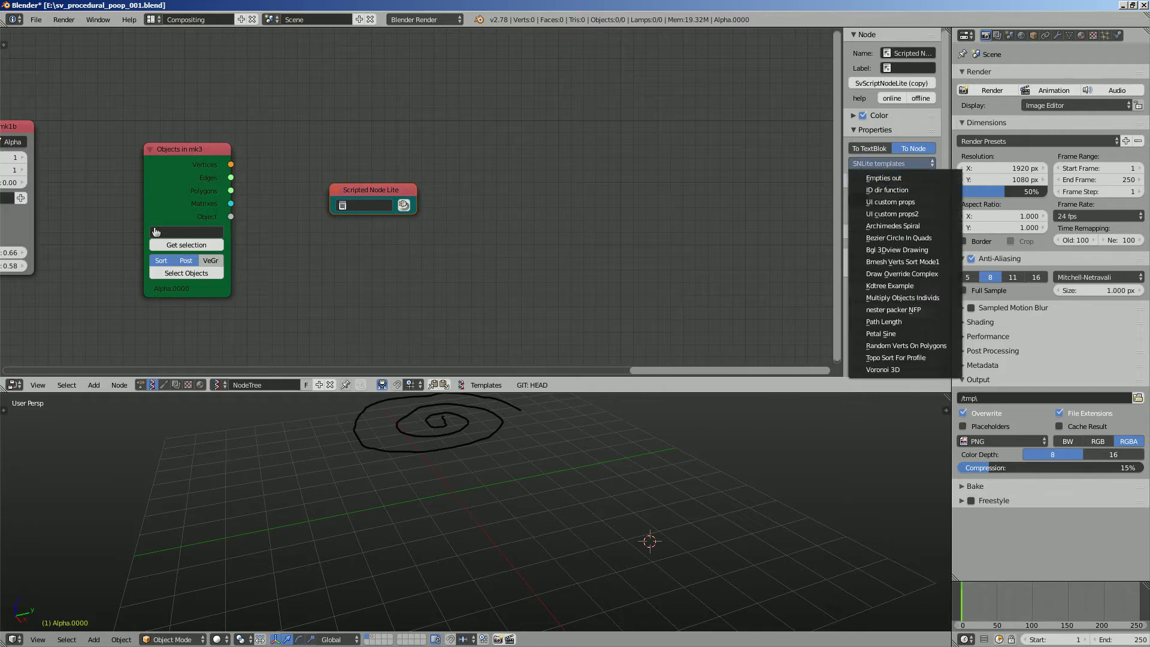
{"action": "left_click", "coordinate": [883, 370]}
{"action": "scroll", "coordinate": [415, 227], "scroll_direction": "up", "scroll_amount": 2}
{"action": "key", "text": "g"}
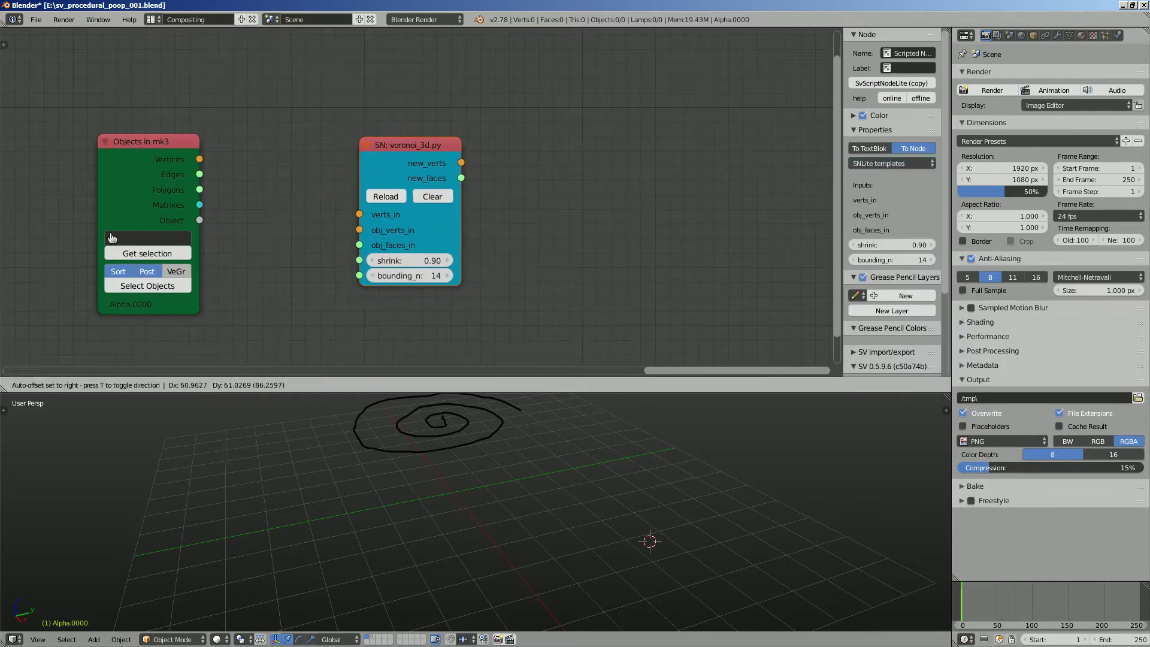
{"action": "left_click_drag", "start_coordinate": [413, 146], "coordinate": [425, 145]}
{"action": "middle_click_drag", "start_coordinate": [425, 145], "coordinate": [505, 130]}
Step: Add a Viewer Draw node and feed it the Vertices and Polygons outputs of the Objects in mk3 node
{"action": "left_click", "coordinate": [225, 124]}
{"action": "scroll", "coordinate": [224, 124], "scroll_direction": "down", "scroll_amount": 1}
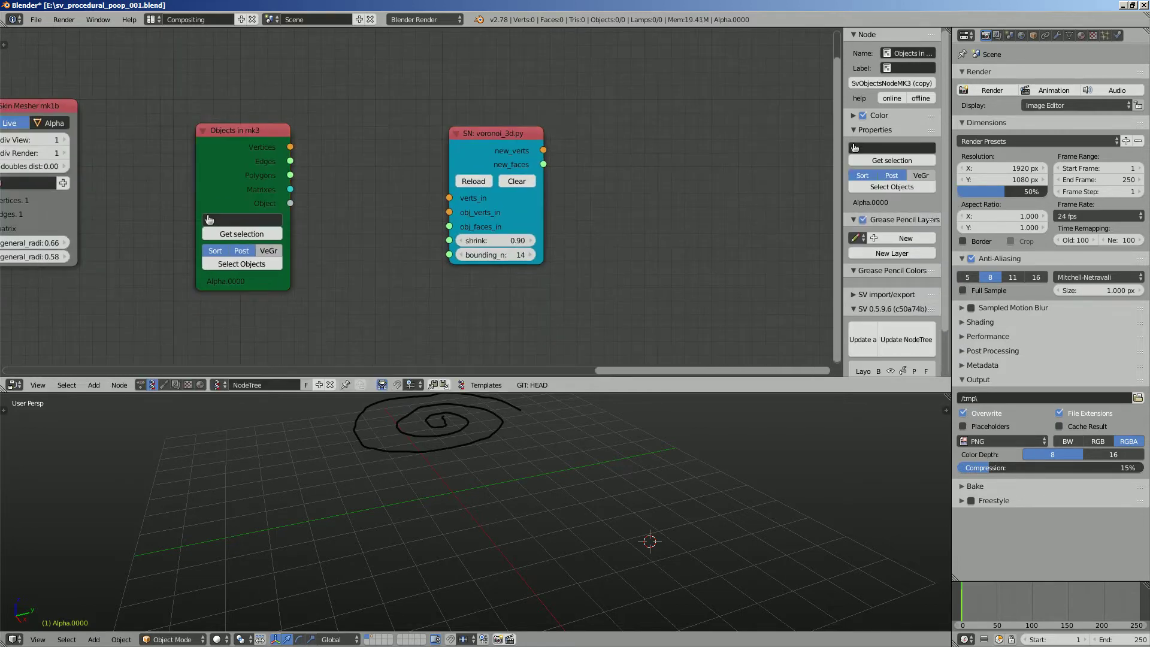
{"action": "key", "text": "space"}
{"action": "type", "text": "VIEW"}
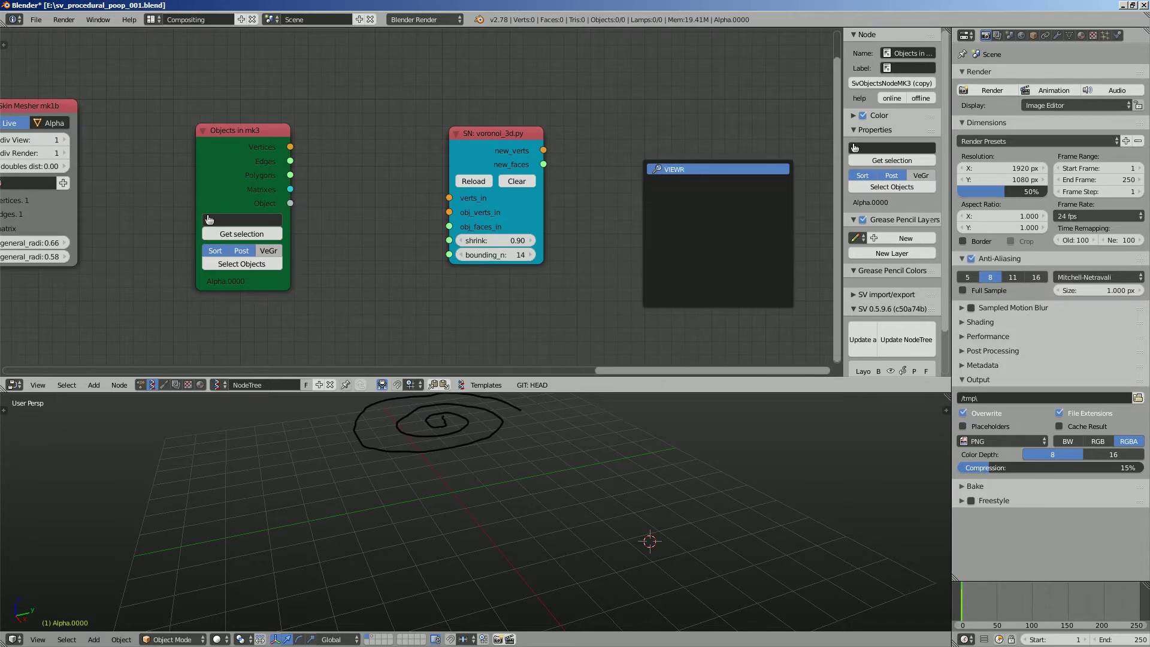
{"action": "key", "text": "Return"}
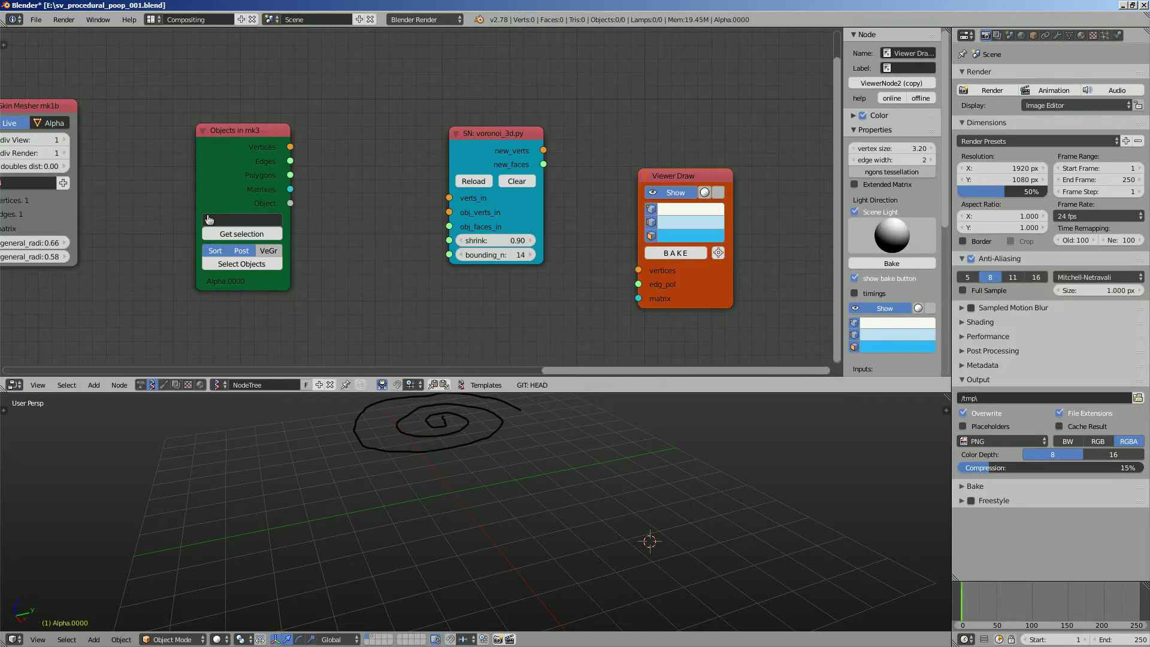
{"action": "mouse_move", "coordinate": [290, 146]}
{"action": "left_mouse_down"}
{"action": "mouse_move", "coordinate": [639, 271]}
{"action": "mouse_move", "coordinate": [290, 189]}
{"action": "mouse_move", "coordinate": [290, 175]}
{"action": "left_mouse_up"}
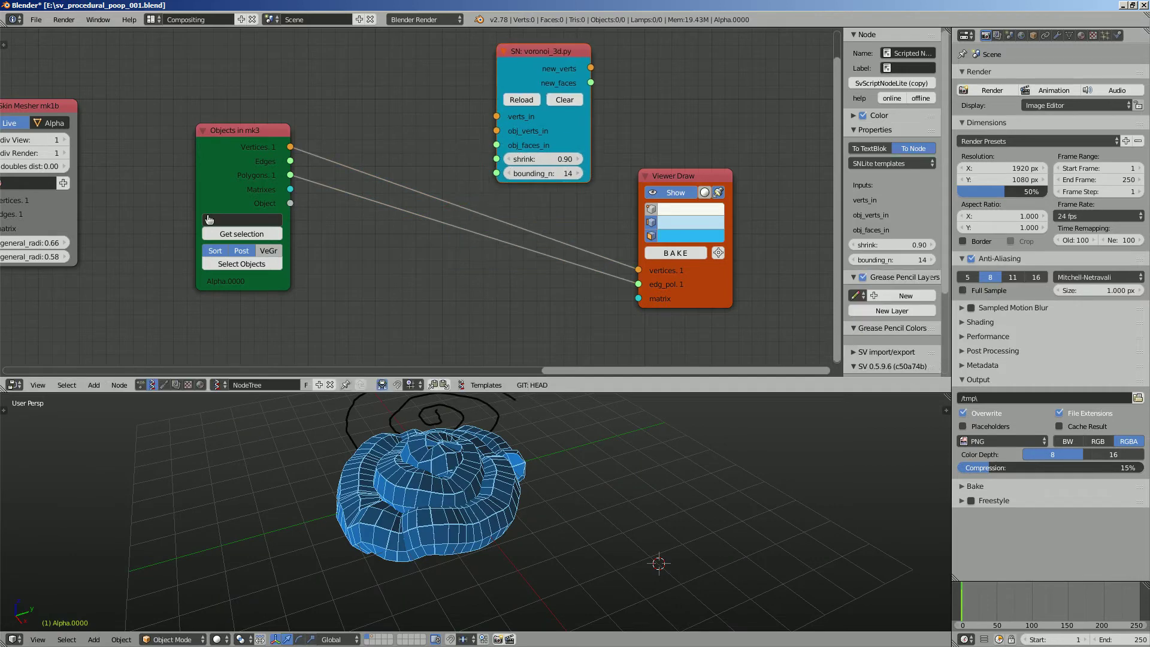
Step: Connect the Objects in Vertices and Polygons to the voronoi_3d node's obj_verts_in and obj_faces_in inputs and save the file
{"action": "mouse_move", "coordinate": [290, 147]}
{"action": "left_mouse_down"}
{"action": "mouse_move", "coordinate": [496, 131]}
{"action": "mouse_move", "coordinate": [290, 175]}
{"action": "left_mouse_up"}
{"action": "left_click_drag", "start_coordinate": [674, 176], "coordinate": [708, 178]}
{"action": "middle_click_drag", "start_coordinate": [208, 215], "coordinate": [554, 230]}
{"action": "key", "text": "ctrl+s"}
Step: Enlarge the node editor and hide its properties sidebar
{"action": "scroll", "coordinate": [344, 248], "scroll_direction": "down", "scroll_amount": 3}
{"action": "scroll", "coordinate": [360, 230], "scroll_direction": "down", "scroll_amount": 4}
{"action": "middle_click_drag", "start_coordinate": [360, 230], "coordinate": [786, 223]}
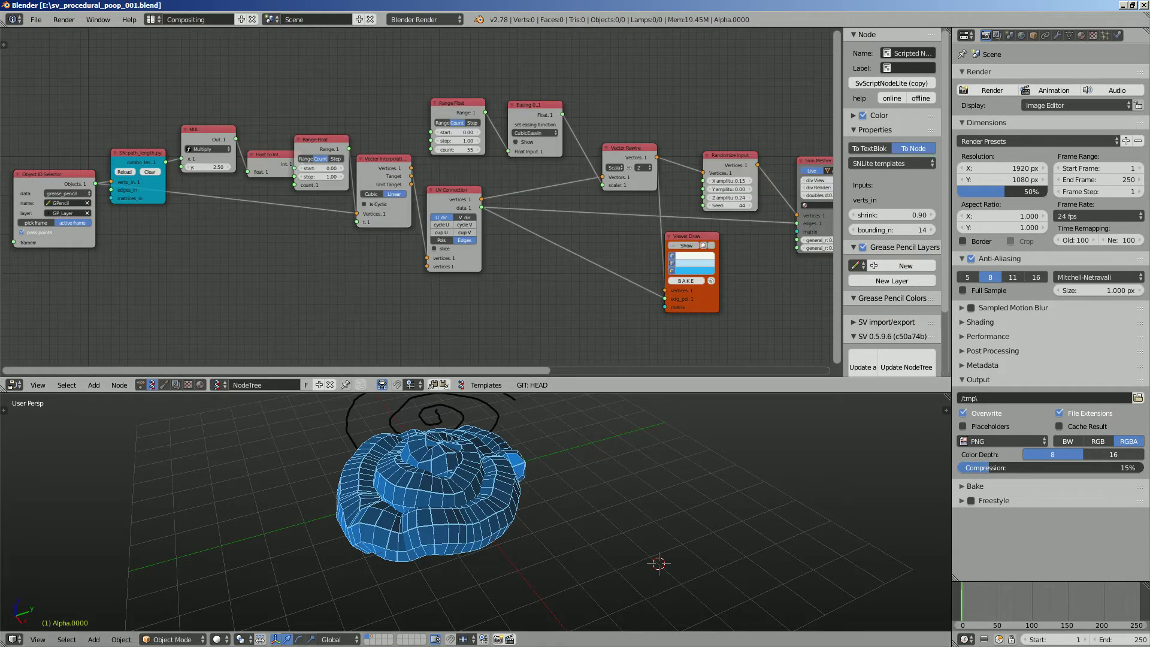
{"action": "left_click_drag", "start_coordinate": [558, 393], "coordinate": [559, 441]}
{"action": "key", "text": "n"}
Step: Spread out the Viewer Draw, voronoi_3d and Objects in mk3 nodes to make room between them
{"action": "middle_click_drag", "start_coordinate": [569, 359], "coordinate": [346, 341]}
{"action": "middle_click_drag", "start_coordinate": [809, 228], "coordinate": [158, 261]}
{"action": "scroll", "coordinate": [335, 252], "scroll_direction": "up", "scroll_amount": 1}
{"action": "left_click_drag", "start_coordinate": [403, 247], "coordinate": [717, 277]}
{"action": "left_click_drag", "start_coordinate": [282, 177], "coordinate": [696, 124]}
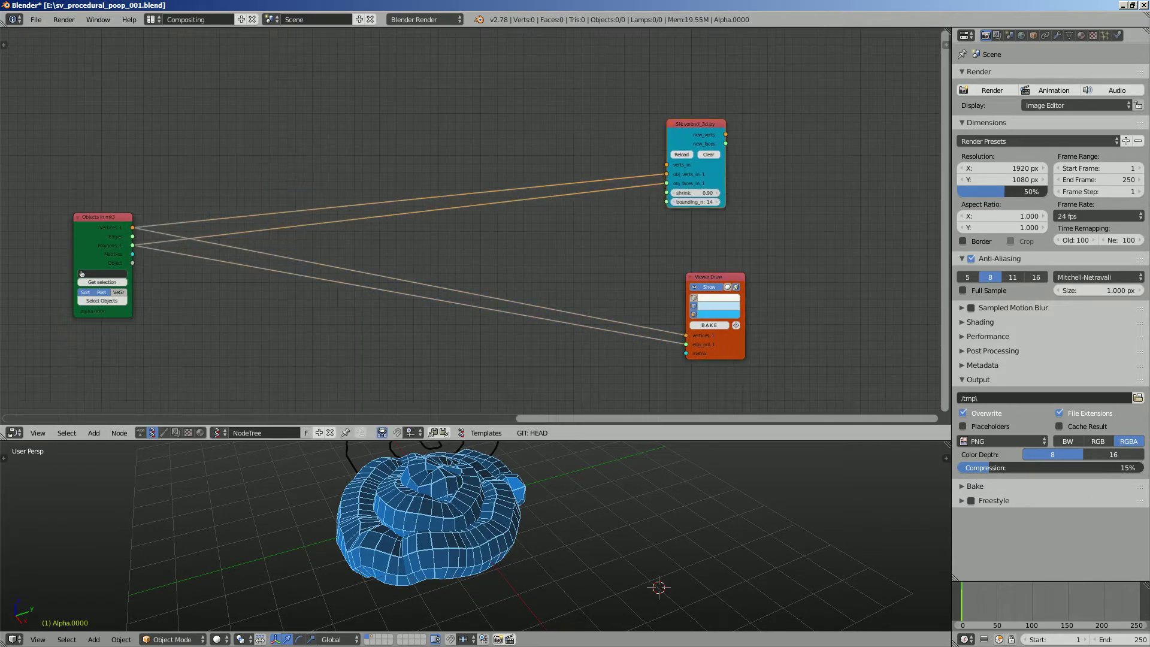
{"action": "left_click_drag", "start_coordinate": [82, 273], "coordinate": [303, 260]}
{"action": "scroll", "coordinate": [539, 492], "scroll_direction": "down", "scroll_amount": 2}
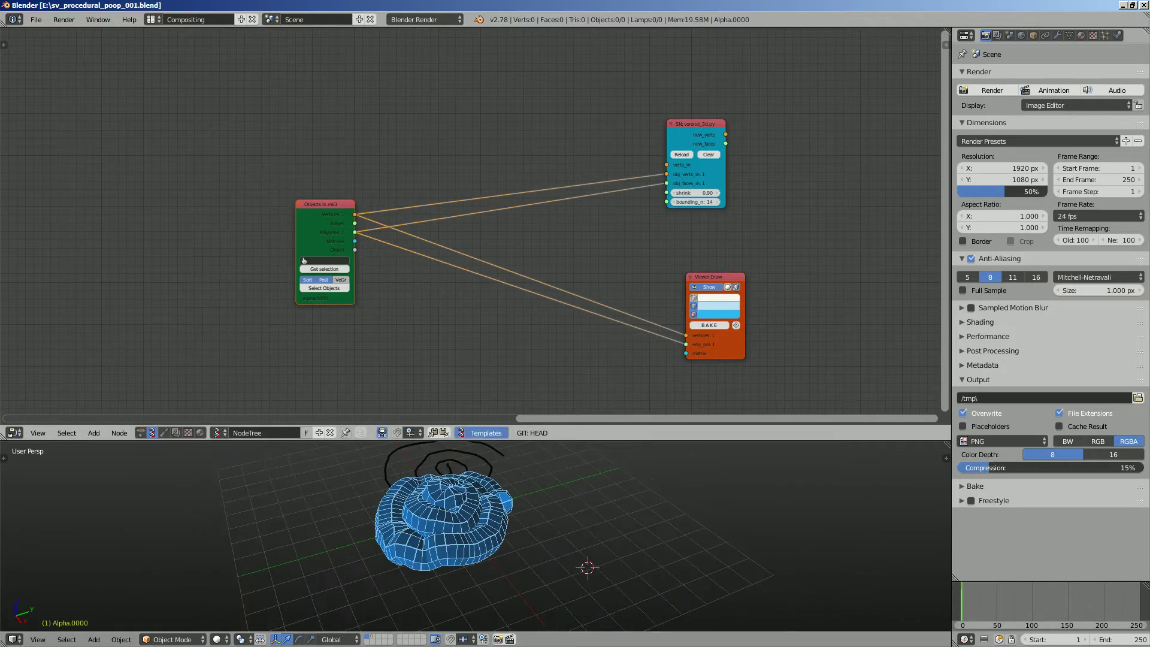
Step: Add the "gp +" grease pencil setup macro above the Objects in mk3 node
{"action": "scroll", "coordinate": [675, 180], "scroll_direction": "up", "scroll_amount": 3}
{"action": "middle_click_drag", "start_coordinate": [270, 115], "coordinate": [264, 193]}
{"action": "key", "text": "shift+a"}
{"action": "left_click", "coordinate": [263, 193]}
{"action": "key", "text": "Escape"}
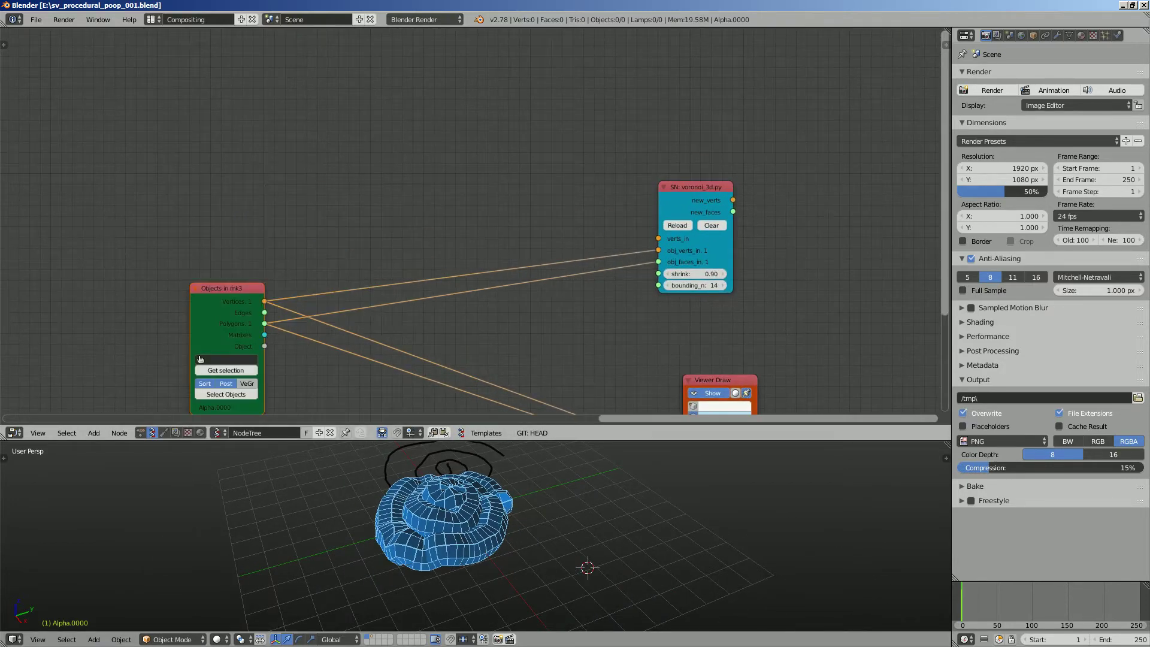
{"action": "key", "text": "alt+space"}
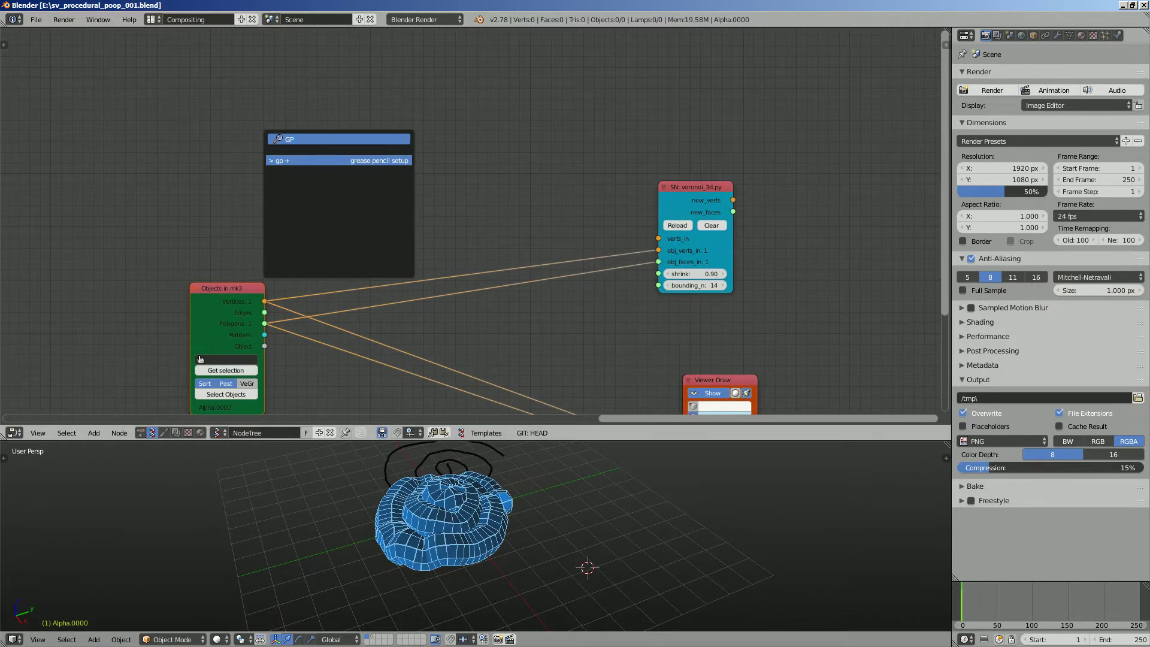
{"action": "key", "text": "Return"}
Step: Set the new Object ID Selector to grease_pencil data with name GPencil and layer GP_Layer
{"action": "middle_click_drag", "start_coordinate": [339, 169], "coordinate": [304, 177]}
{"action": "left_click", "coordinate": [299, 192]}
{"action": "left_click", "coordinate": [302, 209]}
{"action": "left_click", "coordinate": [299, 206]}
{"action": "left_click", "coordinate": [317, 222]}
{"action": "left_click", "coordinate": [318, 220]}
{"action": "middle_click_drag", "start_coordinate": [322, 222], "coordinate": [257, 215]}
Step: Arrange the Objects in and voronoi_3d nodes below the grease pencil chain and set its Multiply y value to 4.96
{"action": "scroll", "coordinate": [258, 216], "scroll_direction": "down", "scroll_amount": 2}
{"action": "left_click_drag", "start_coordinate": [144, 279], "coordinate": [139, 306]}
{"action": "middle_click_drag", "start_coordinate": [139, 306], "coordinate": [103, 282]}
{"action": "left_click_drag", "start_coordinate": [505, 169], "coordinate": [457, 220]}
{"action": "middle_click_drag", "start_coordinate": [456, 220], "coordinate": [442, 216]}
{"action": "scroll", "coordinate": [442, 217], "scroll_direction": "up", "scroll_amount": 2}
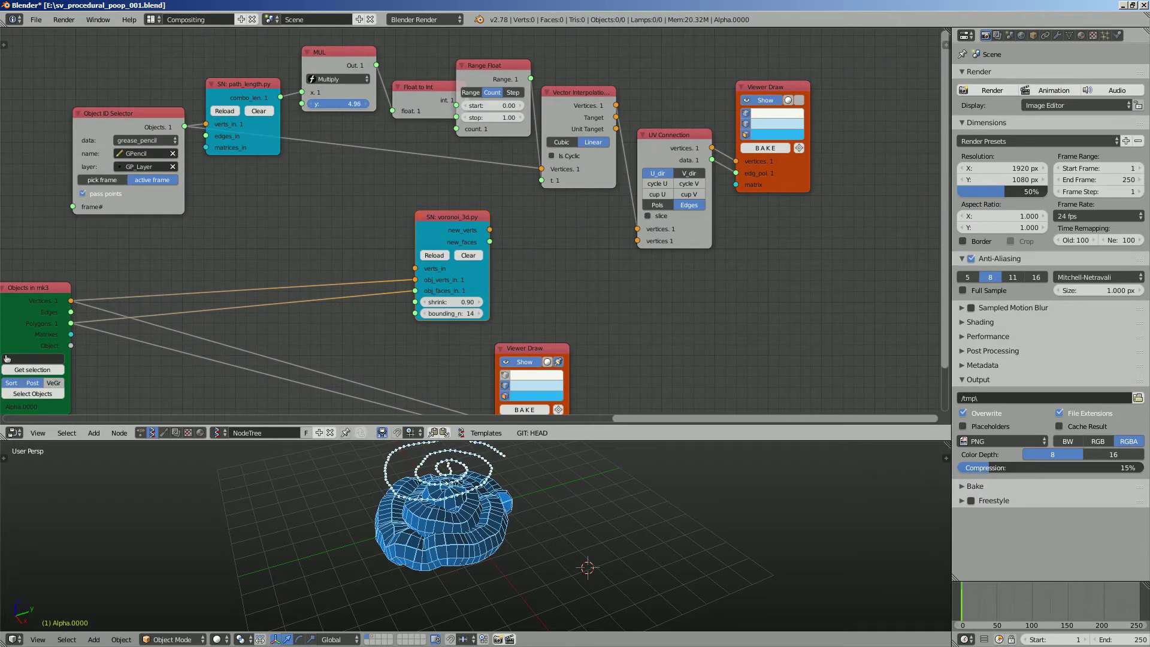
Step: Move the mesh's Viewer Draw node farther along the tree, clear of the voronoi_3d node
{"action": "left_click_drag", "start_coordinate": [532, 349], "coordinate": [689, 351]}
{"action": "scroll", "coordinate": [689, 351], "scroll_direction": "down", "scroll_amount": 1}
{"action": "middle_click_drag", "start_coordinate": [688, 351], "coordinate": [676, 311]}
{"action": "left_click_drag", "start_coordinate": [441, 176], "coordinate": [451, 181]}
{"action": "middle_click_drag", "start_coordinate": [451, 180], "coordinate": [359, 194]}
Step: Add a Randomize Input Vertices node and insert it between the UV Connection and Viewer Draw nodes
{"action": "key", "text": "shift+a"}
{"action": "left_click", "coordinate": [539, 218]}
{"action": "type", "text": "RANDOP"}
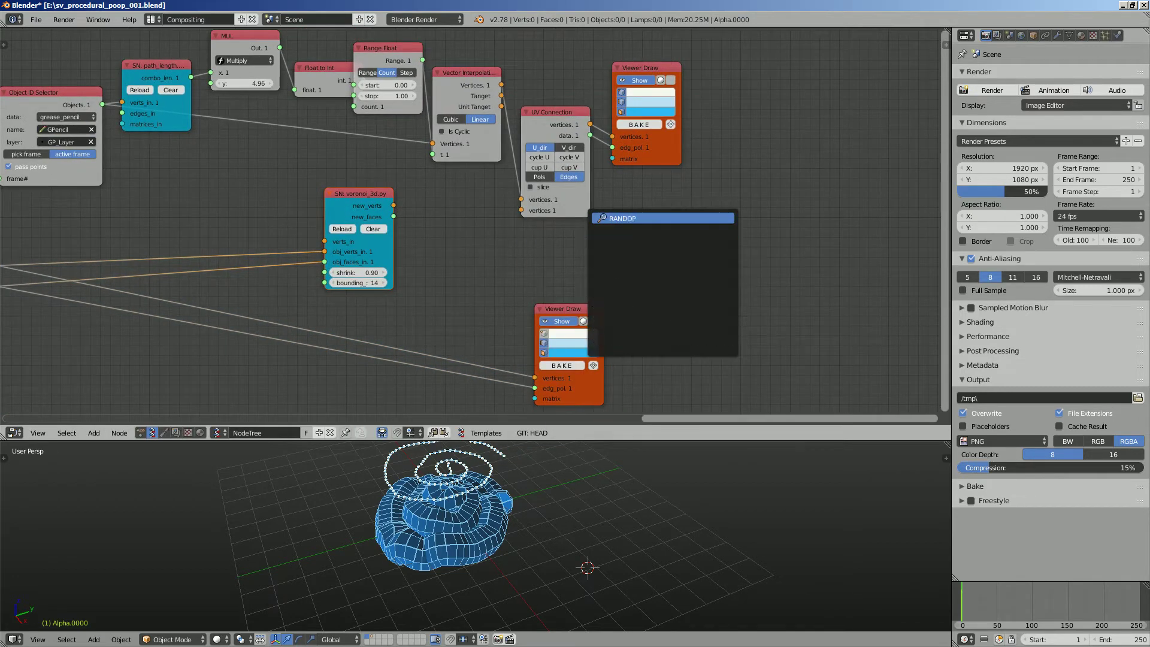
{"action": "key", "text": "BackSpace"}
{"action": "key", "text": "Down"}
{"action": "key", "text": "Return"}
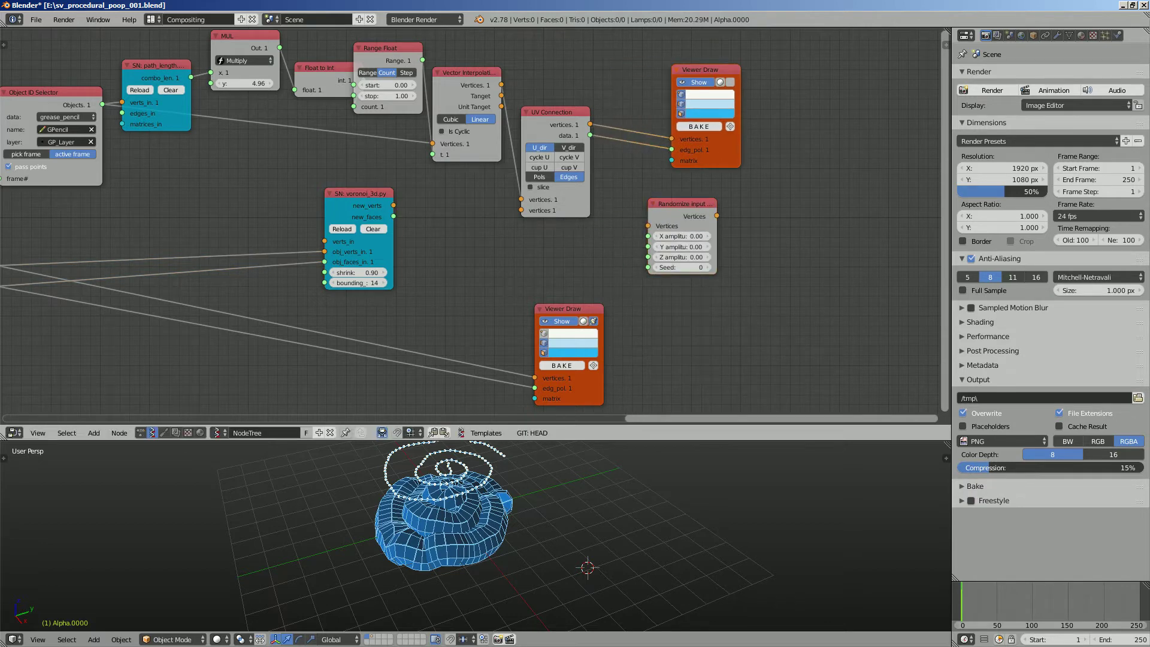
{"action": "left_click", "coordinate": [631, 99]}
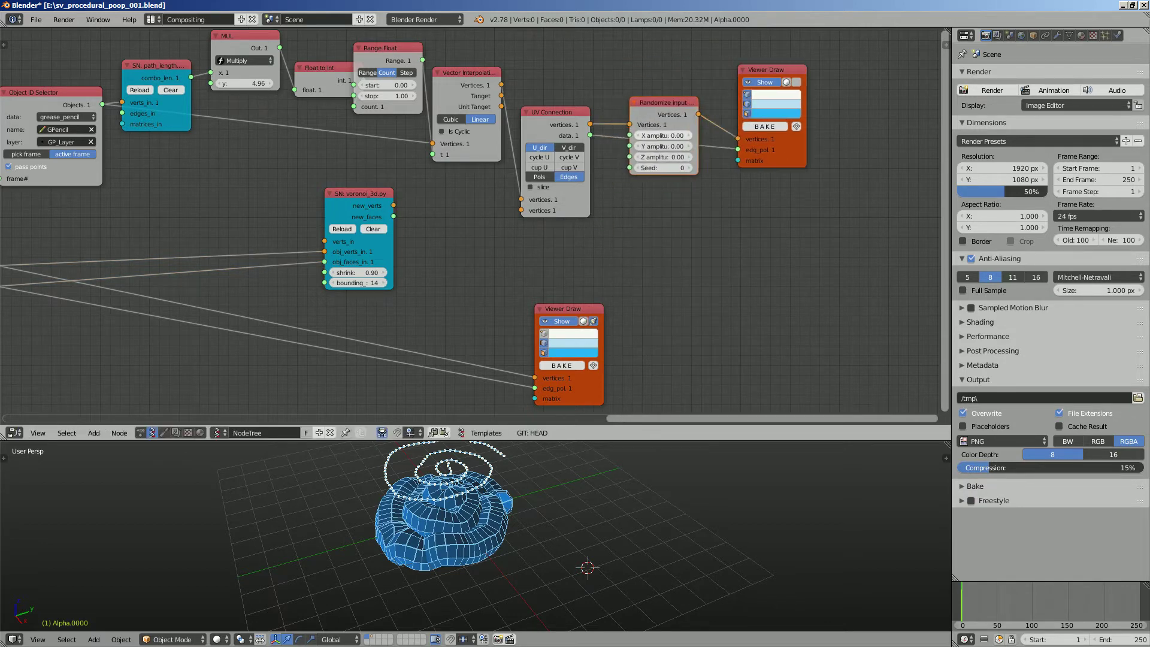
Step: Set the randomize amplitudes to X 0.48, Y 0.39, Z 0.27 and cut the edge link from UV Connection to Viewer Draw
{"action": "left_click_drag", "start_coordinate": [664, 135], "coordinate": [670, 157]}
{"action": "middle_click_drag", "start_coordinate": [600, 521], "coordinate": [671, 489]}
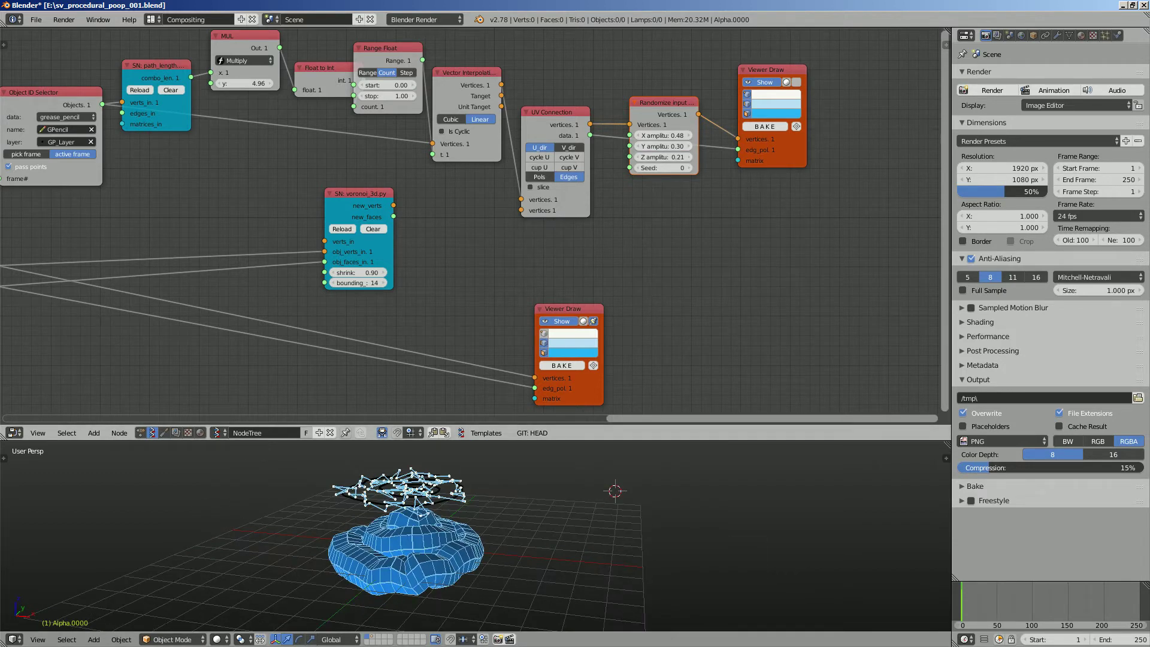
{"action": "left_click_drag", "start_coordinate": [716, 142], "coordinate": [716, 169], "text": "ctrl"}
{"action": "mouse_move", "coordinate": [647, 503]}
{"action": "middle_mouse_down"}
{"action": "mouse_move", "coordinate": [626, 527]}
{"action": "mouse_move", "coordinate": [608, 515]}
{"action": "middle_mouse_up"}
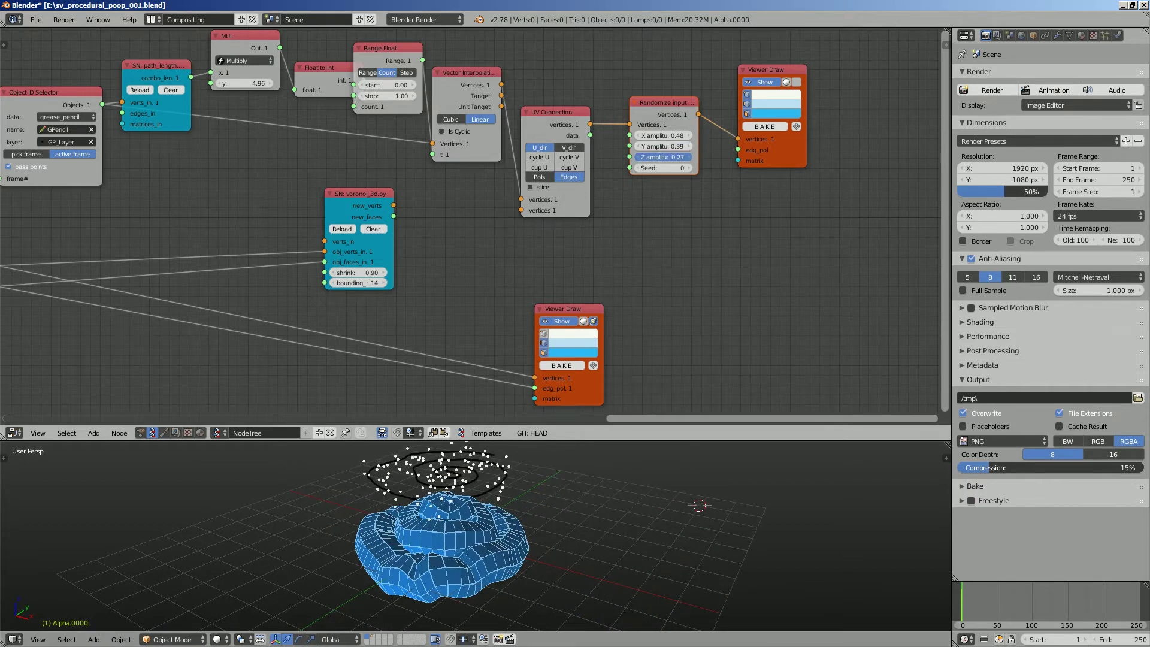
Step: Set the randomize node's X amplitude to 0.45, Z amplitude to 0.21 and seed to 29, saving the file
{"action": "middle_click_drag", "start_coordinate": [599, 516], "coordinate": [554, 512]}
{"action": "key", "text": "ctrl+s"}
{"action": "key", "text": "Return"}
{"action": "middle_click_drag", "start_coordinate": [671, 231], "coordinate": [660, 258]}
{"action": "left_click_drag", "start_coordinate": [652, 195], "coordinate": [666, 195]}
{"action": "key", "text": "ctrl+s"}
Step: Move the voronoi_3d node and the mesh's Viewer Draw node farther along the tree
{"action": "middle_click_drag", "start_coordinate": [455, 240], "coordinate": [510, 294]}
{"action": "left_click_drag", "start_coordinate": [742, 194], "coordinate": [384, 310]}
{"action": "middle_click_drag", "start_coordinate": [383, 309], "coordinate": [343, 226]}
{"action": "left_click_drag", "start_coordinate": [358, 207], "coordinate": [494, 223]}
{"action": "left_click_drag", "start_coordinate": [569, 307], "coordinate": [726, 336]}
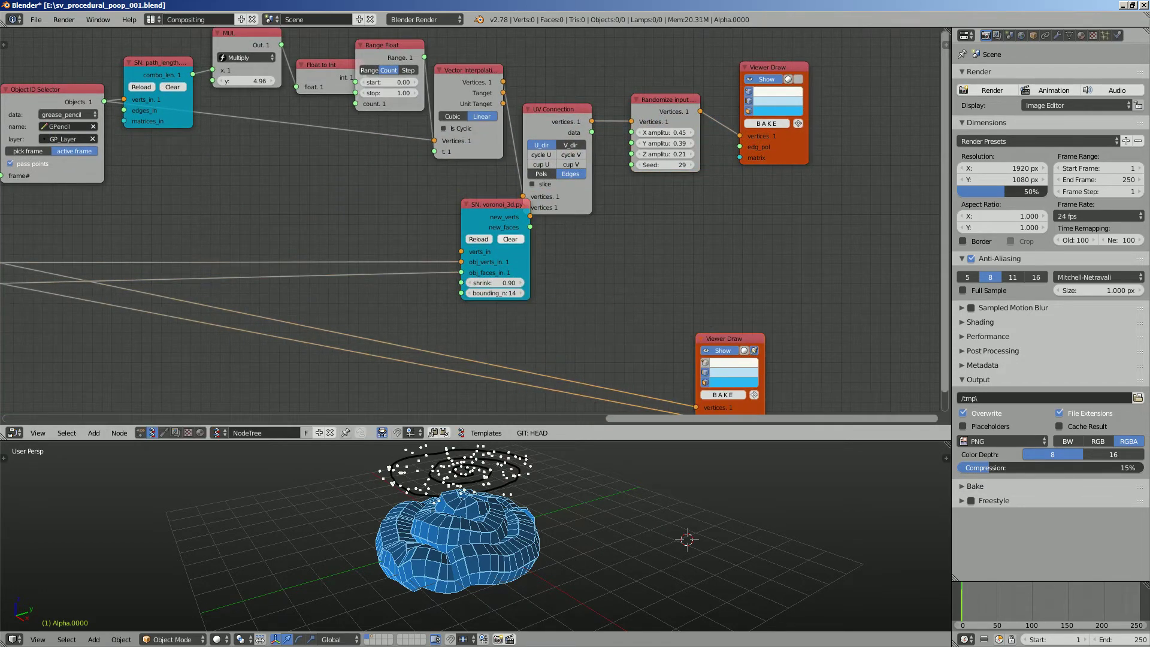
Step: Move the voronoi_3d node past the randomize node and connect the randomized Vertices to its verts_in input
{"action": "mouse_move", "coordinate": [493, 207]}
{"action": "left_mouse_down"}
{"action": "mouse_move", "coordinate": [555, 244]}
{"action": "mouse_move", "coordinate": [658, 241]}
{"action": "mouse_move", "coordinate": [695, 217]}
{"action": "left_mouse_up"}
{"action": "scroll", "coordinate": [555, 244], "scroll_direction": "down", "scroll_amount": 1}
{"action": "left_click_drag", "start_coordinate": [652, 135], "coordinate": [656, 156]}
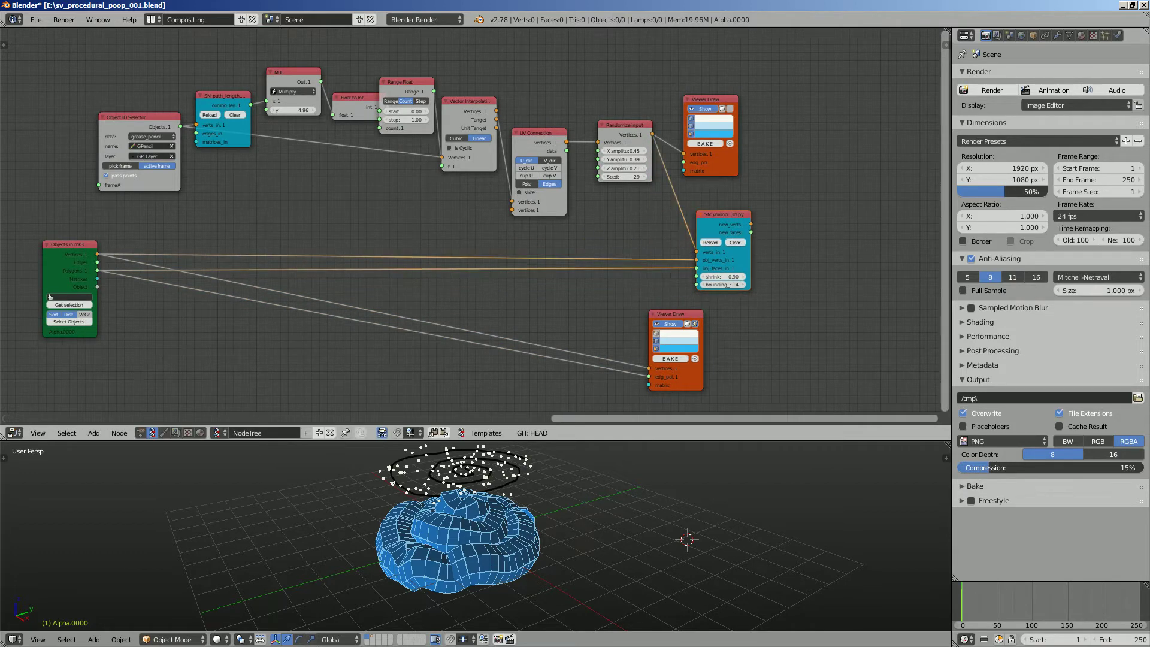
Step: Place the mesh's Viewer Draw beyond voronoi_3d, connect new_verts and new_faces to its vertices and edg_pol inputs, and save
{"action": "left_click_drag", "start_coordinate": [676, 314], "coordinate": [864, 272]}
{"action": "middle_click_drag", "start_coordinate": [865, 272], "coordinate": [690, 223]}
{"action": "scroll", "coordinate": [690, 223], "scroll_direction": "up", "scroll_amount": 3}
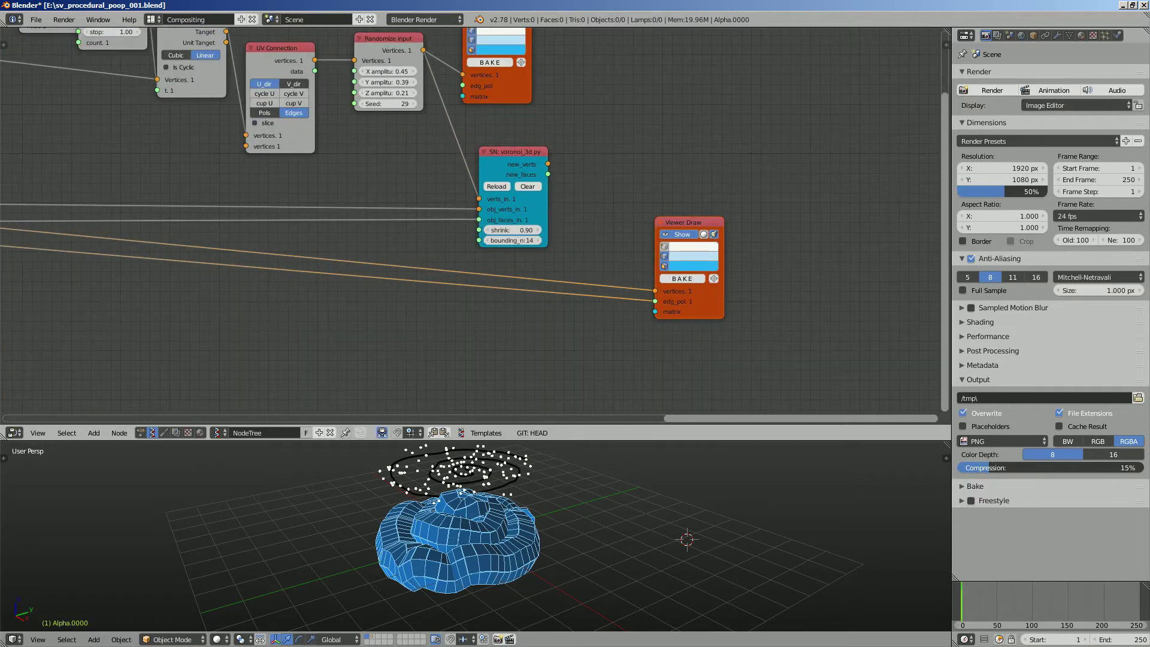
{"action": "left_click_drag", "start_coordinate": [549, 164], "coordinate": [655, 302]}
{"action": "mouse_move", "coordinate": [575, 534]}
{"action": "middle_mouse_down"}
{"action": "mouse_move", "coordinate": [635, 513]}
{"action": "mouse_move", "coordinate": [650, 511]}
{"action": "mouse_move", "coordinate": [650, 530]}
{"action": "mouse_move", "coordinate": [731, 509]}
{"action": "mouse_move", "coordinate": [552, 551]}
{"action": "mouse_move", "coordinate": [497, 533]}
{"action": "middle_mouse_up"}
{"action": "scroll", "coordinate": [650, 510], "scroll_direction": "up", "scroll_amount": 2}
{"action": "scroll", "coordinate": [599, 533], "scroll_direction": "up", "scroll_amount": 2}
{"action": "scroll", "coordinate": [600, 539], "scroll_direction": "down", "scroll_amount": 2}
{"action": "key", "text": "ctrl+s"}
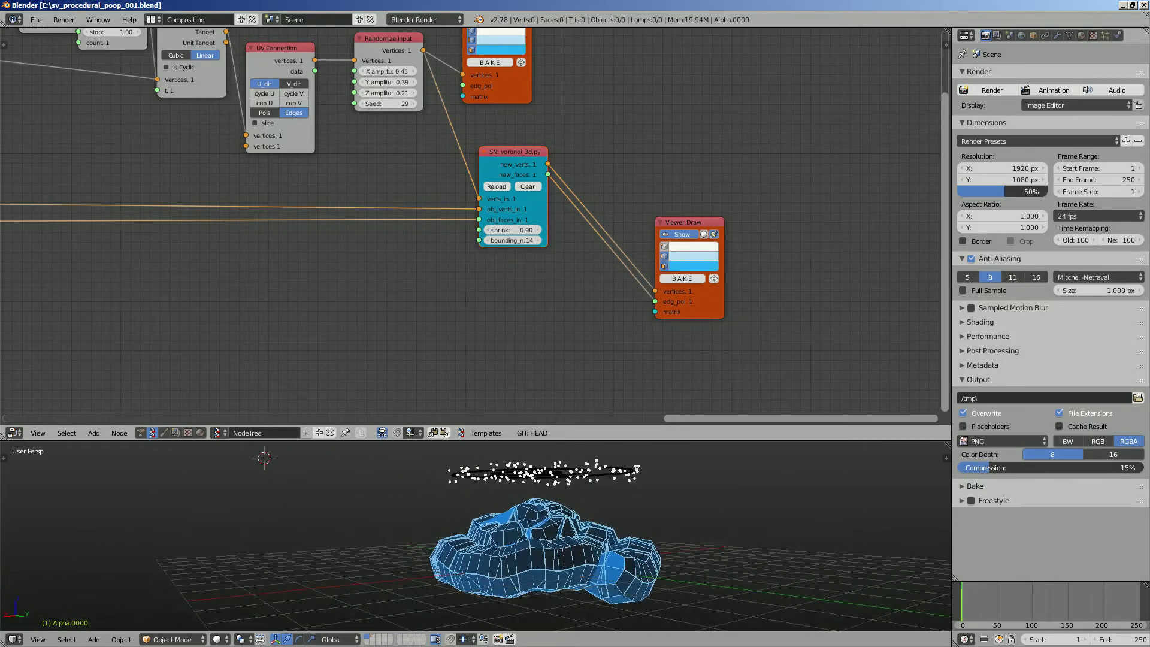
Step: Set the randomize node's X, Y and Z amplitudes all to 0.27
{"action": "scroll", "coordinate": [374, 185], "scroll_direction": "up", "scroll_amount": 4}
{"action": "middle_click_drag", "start_coordinate": [383, 126], "coordinate": [372, 222]}
{"action": "scroll", "coordinate": [373, 221], "scroll_direction": "up", "scroll_amount": 3}
{"action": "left_click_drag", "start_coordinate": [327, 146], "coordinate": [327, 184]}
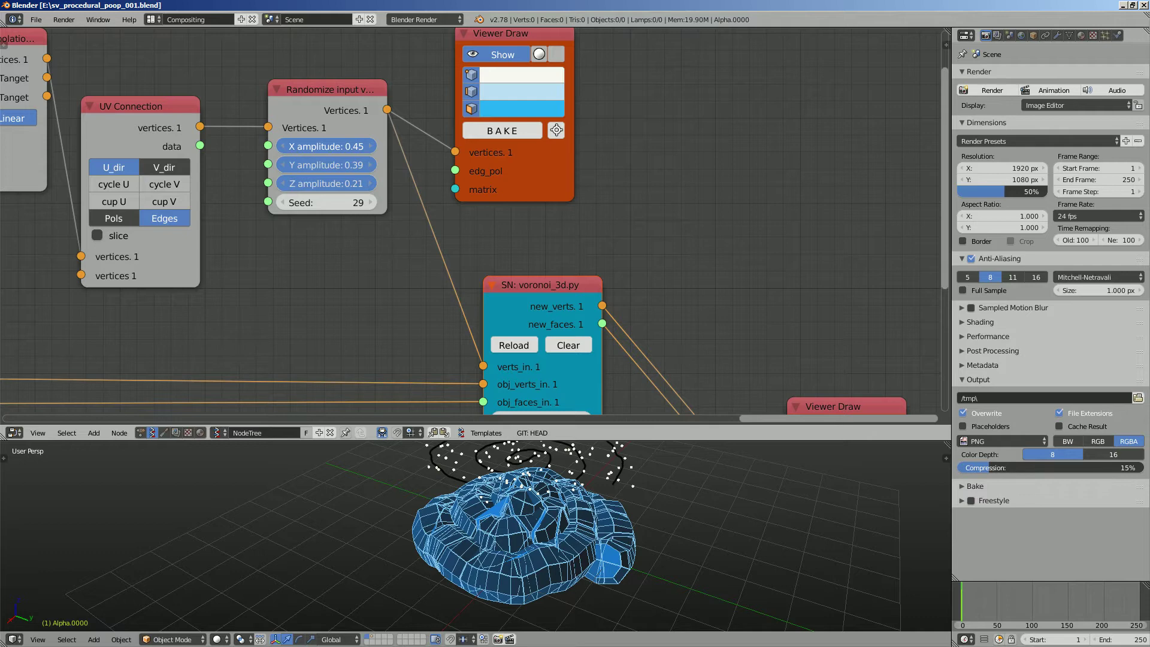
{"action": "scroll", "coordinate": [359, 180], "scroll_direction": "down", "scroll_amount": 4}
{"action": "mouse_move", "coordinate": [359, 180]}
{"action": "left_mouse_down"}
{"action": "mouse_move", "coordinate": [329, 180]}
{"action": "mouse_move", "coordinate": [365, 194]}
{"action": "left_mouse_up"}
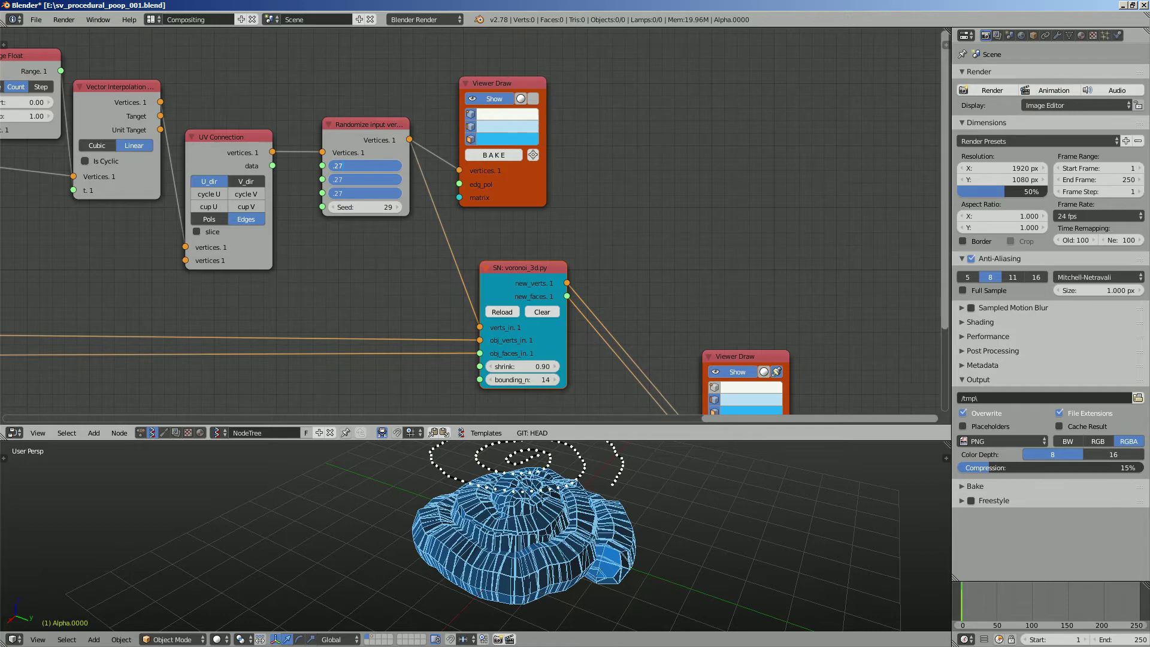
{"action": "key", "text": "Return"}
Step: Try a bounding_n value of 0.3 on the voronoi_3d node
{"action": "middle_click_drag", "start_coordinate": [522, 546], "coordinate": [517, 511]}
{"action": "middle_click_drag", "start_coordinate": [611, 336], "coordinate": [440, 228]}
{"action": "scroll", "coordinate": [440, 227], "scroll_direction": "up", "scroll_amount": 2}
{"action": "left_click", "coordinate": [335, 278]}
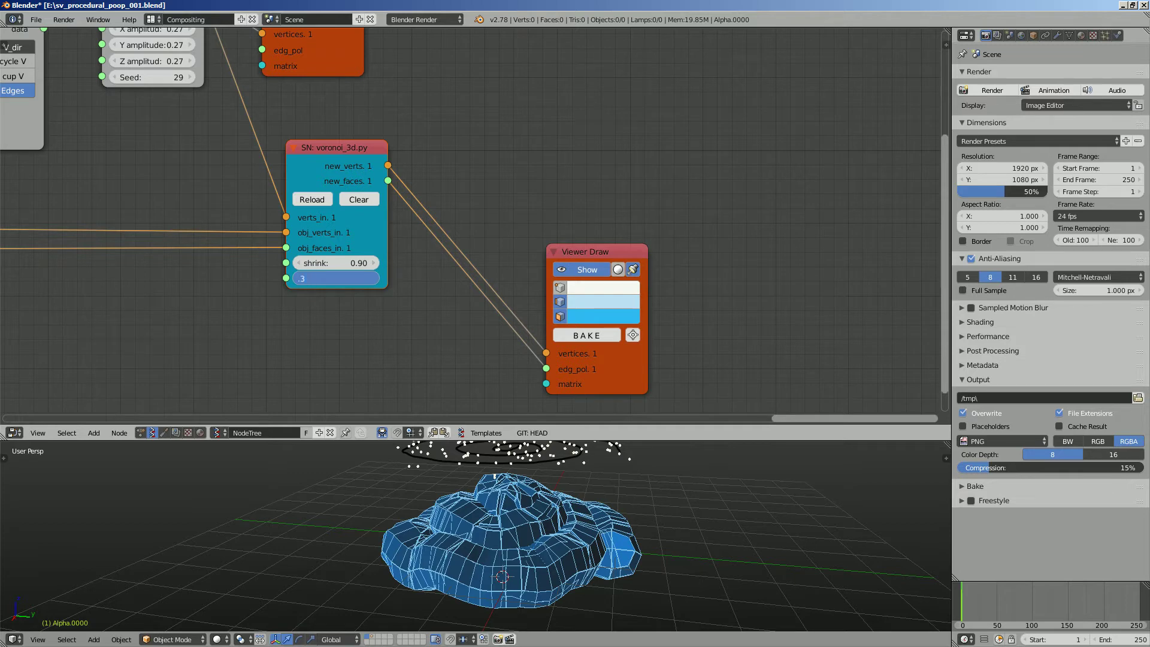
{"action": "key", "text": "Return"}
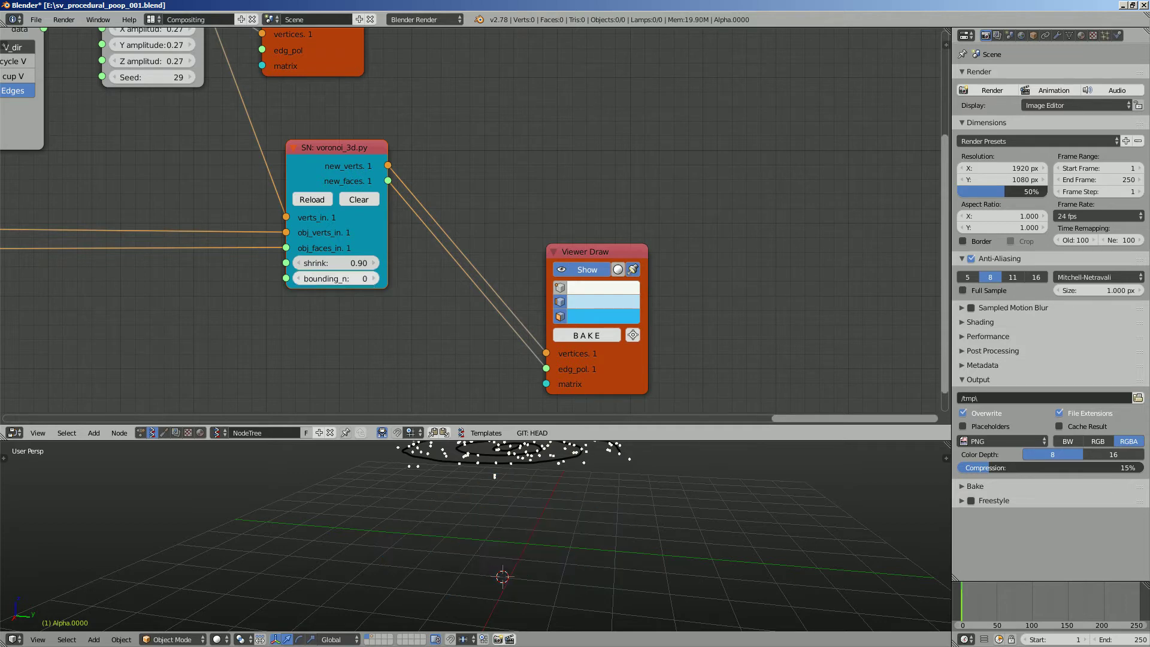
{"action": "left_click", "coordinate": [335, 279]}
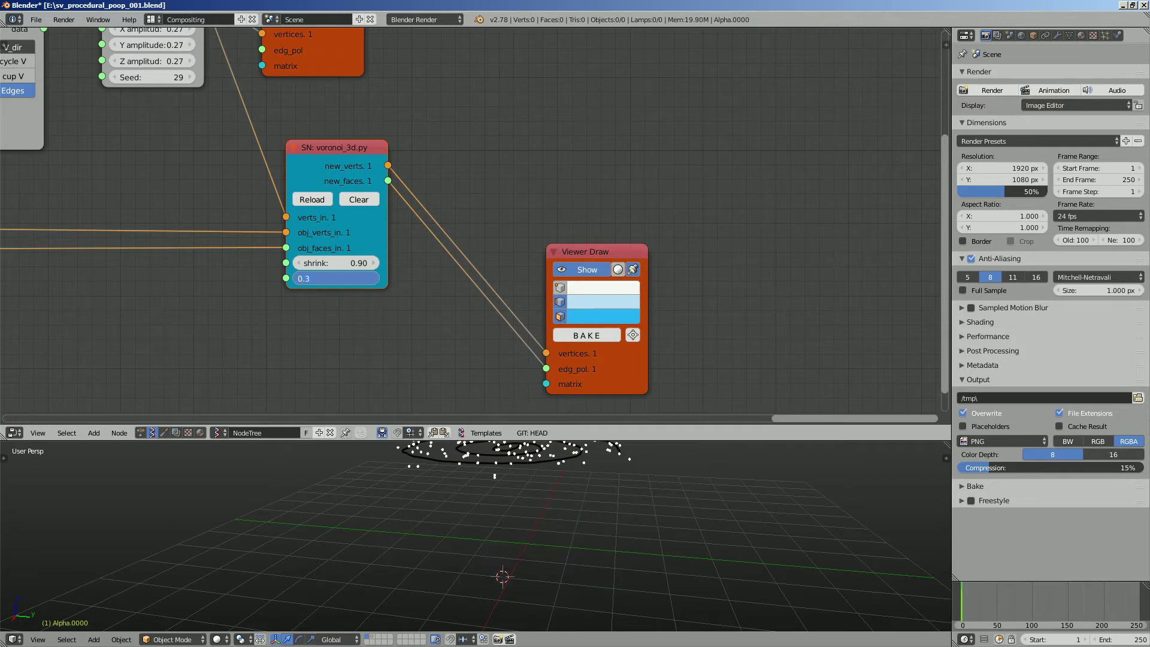
{"action": "key", "text": "Return"}
{"action": "key", "text": "Return"}
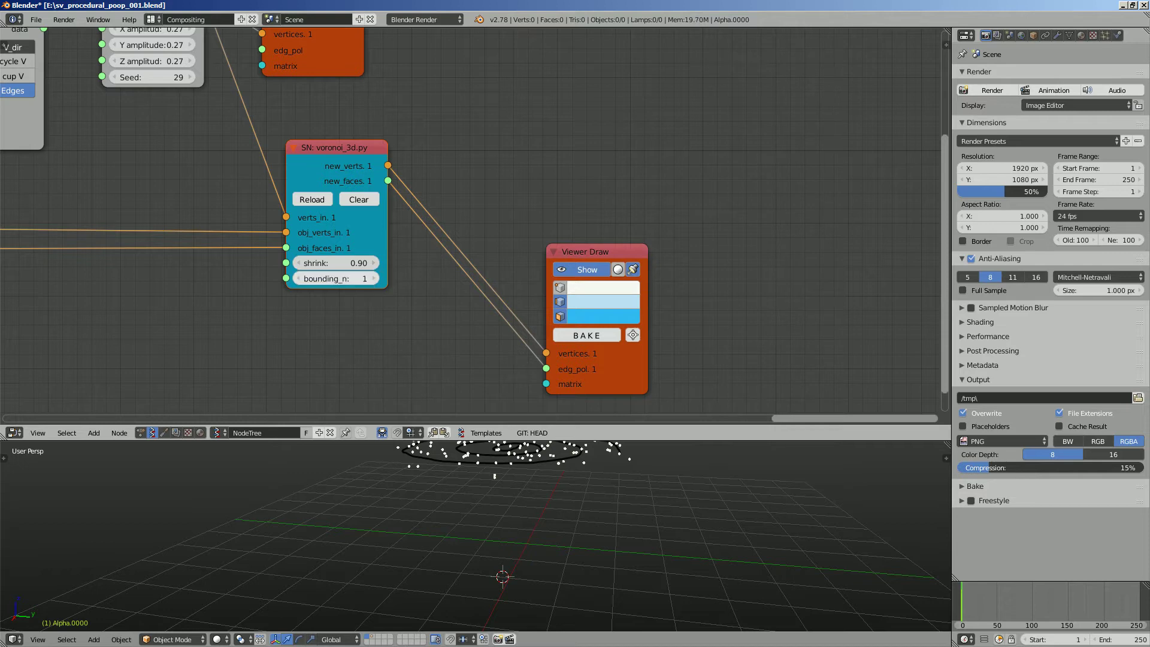
Step: Set the voronoi_3d node's bounding_n to 35 and save the file
{"action": "left_click", "coordinate": [336, 279]}
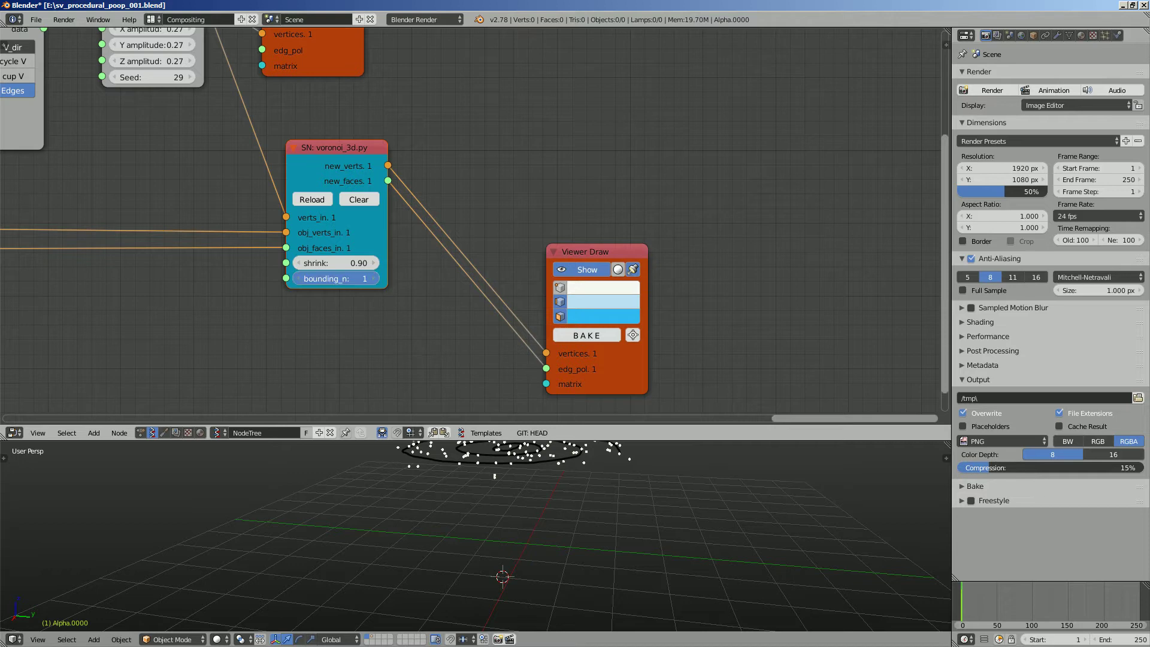
{"action": "left_click", "coordinate": [373, 279]}
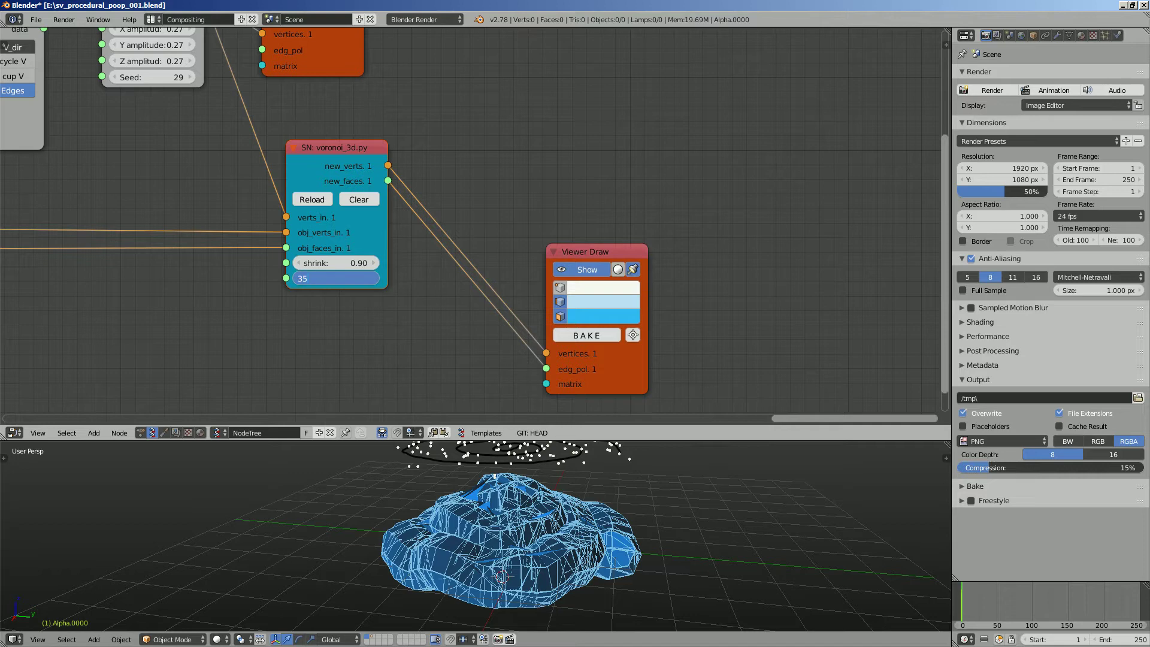
{"action": "key", "text": "Return"}
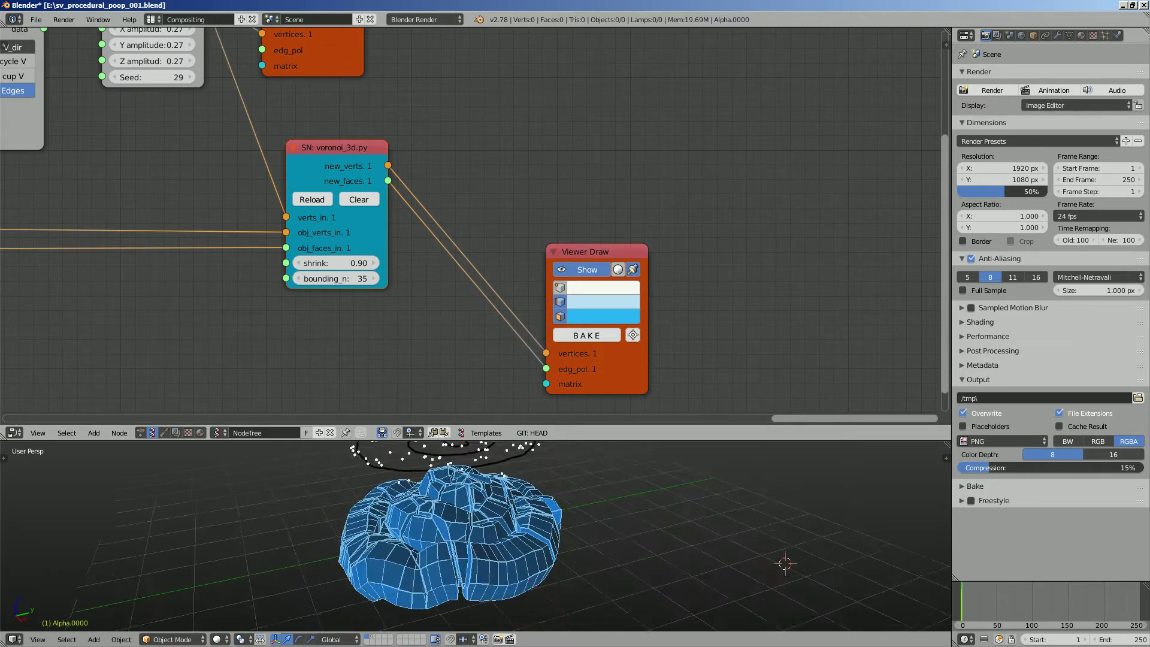
{"action": "key", "text": "ctrl+s"}
{"action": "key", "text": "Return"}
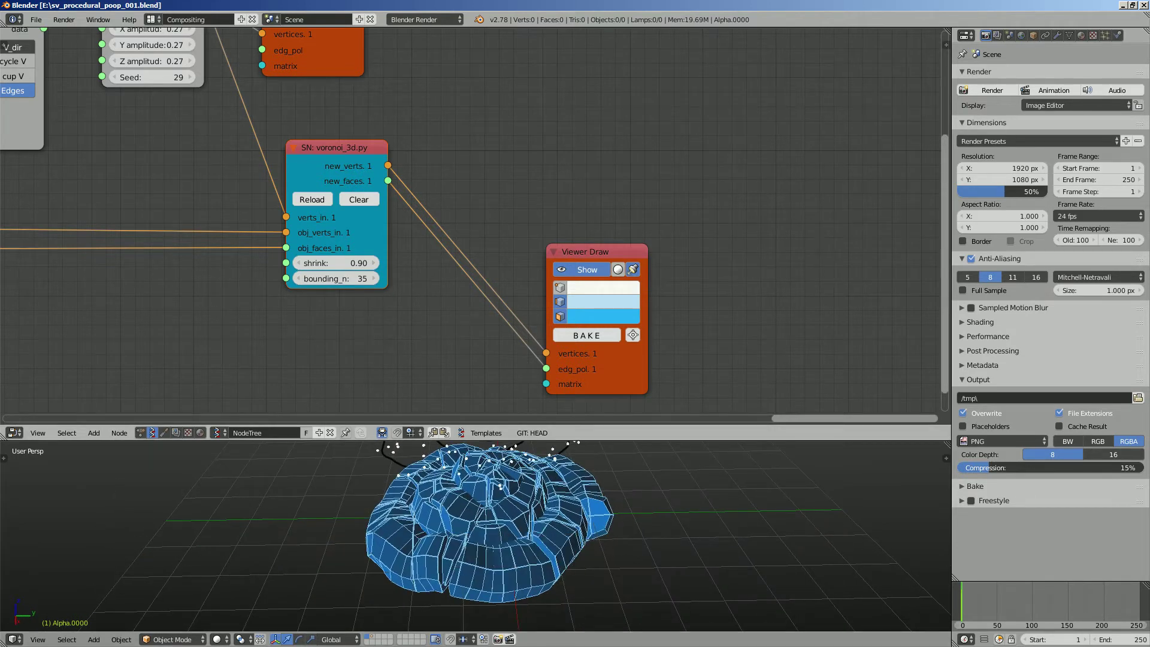
Step: Enlarge the 3D viewport and turn off the display of the Viewer Draw node showing the randomized points
{"action": "left_click_drag", "start_coordinate": [623, 441], "coordinate": [623, 314]}
{"action": "middle_click_drag", "start_coordinate": [623, 456], "coordinate": [228, 426]}
{"action": "scroll", "coordinate": [336, 162], "scroll_direction": "down", "scroll_amount": 4}
{"action": "middle_click_drag", "start_coordinate": [336, 161], "coordinate": [352, 252]}
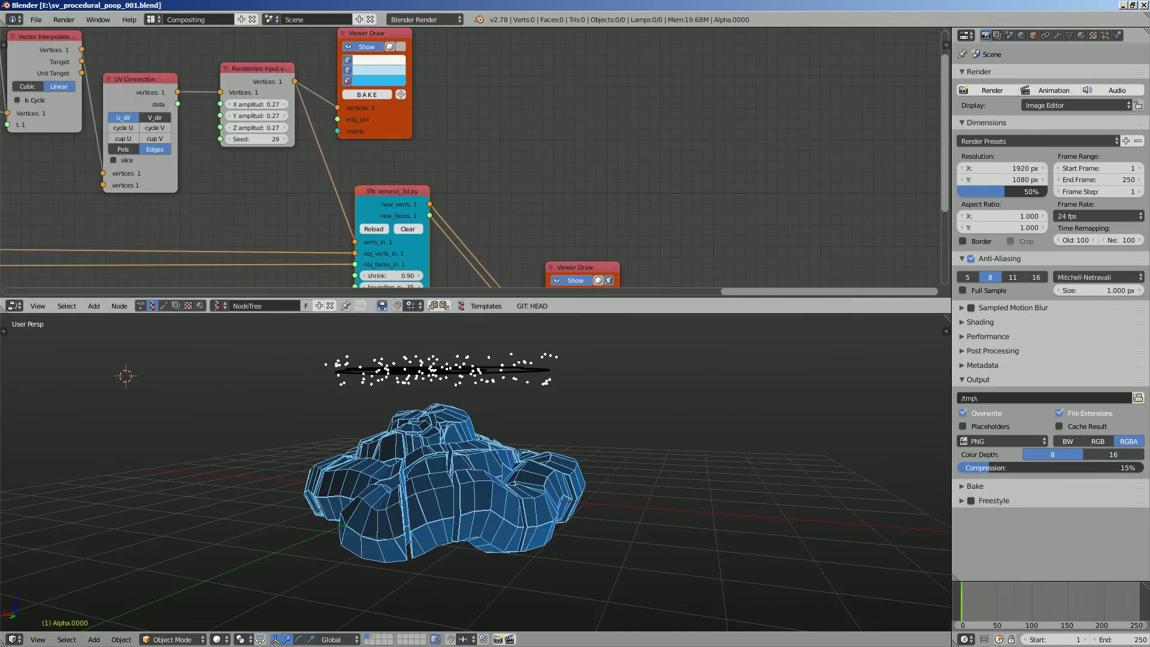
{"action": "left_click", "coordinate": [364, 47]}
Step: Save the file over the existing sv_procedural_poop_001.blend
{"action": "middle_click_drag", "start_coordinate": [396, 120], "coordinate": [371, 115]}
{"action": "middle_click_drag", "start_coordinate": [494, 349], "coordinate": [470, 377]}
{"action": "key", "text": "ctrl+s"}
{"action": "left_click", "coordinate": [470, 378]}
{"action": "middle_click_drag", "start_coordinate": [437, 240], "coordinate": [336, 134]}
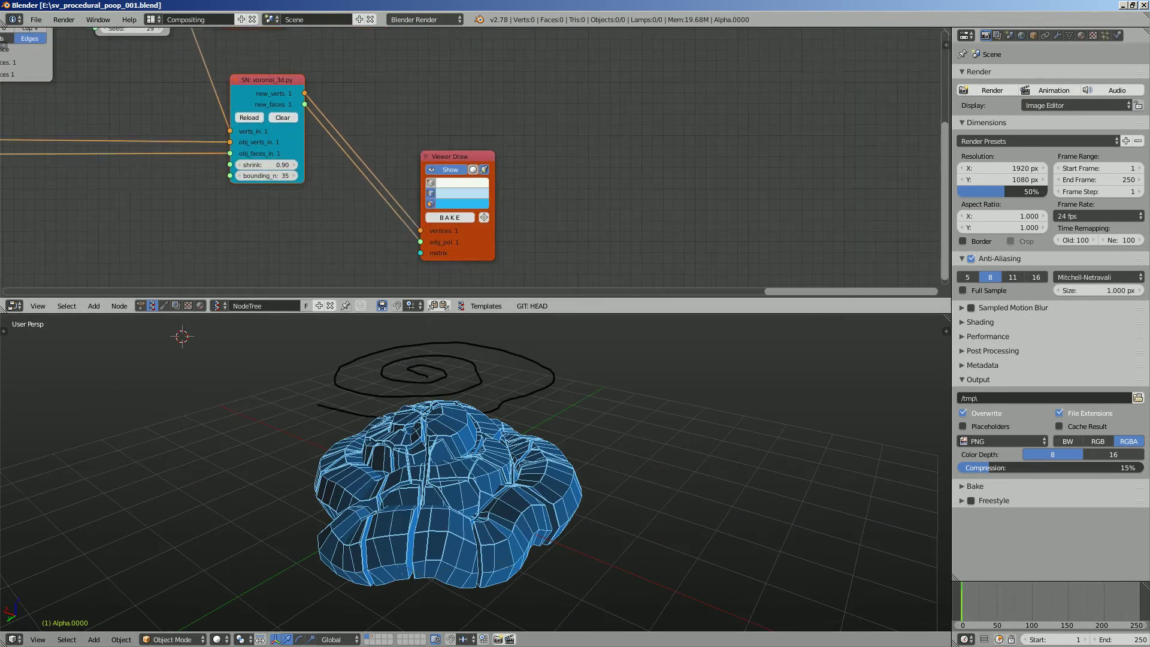
Step: Bake the Voronoi mesh from the Viewer Draw node and move the baked object clear of the preview
{"action": "left_click", "coordinate": [450, 218]}
{"action": "middle_click_drag", "start_coordinate": [458, 374], "coordinate": [525, 383]}
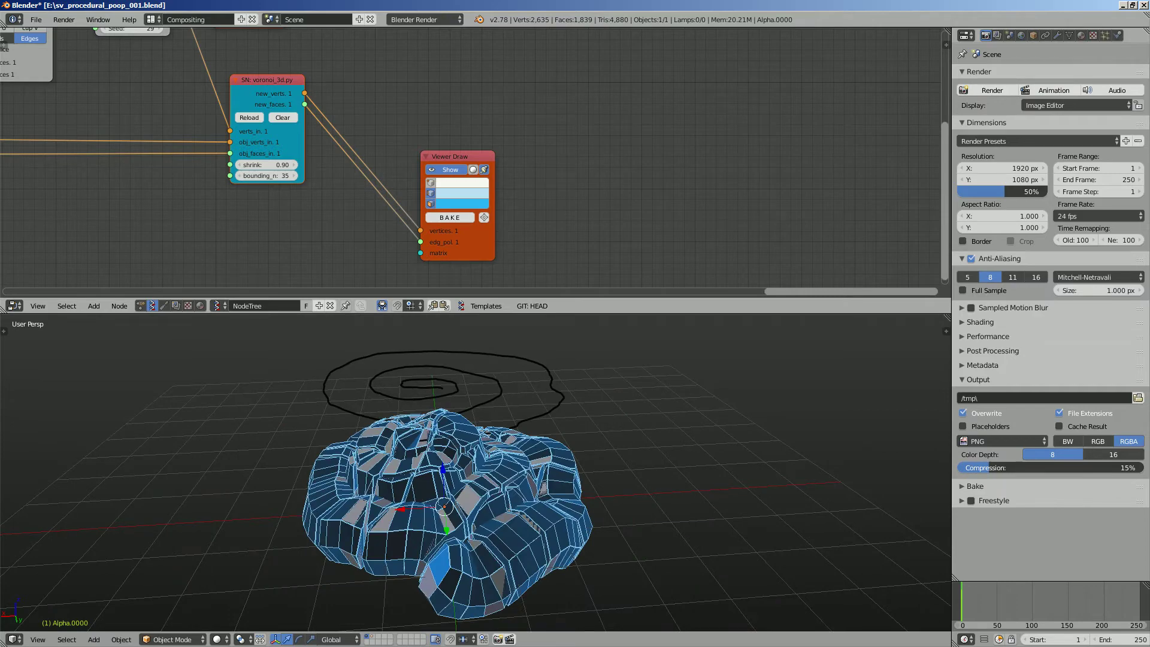
{"action": "key", "text": "g"}
{"action": "middle_click", "coordinate": [743, 401]}
{"action": "left_click", "coordinate": [827, 408]}
{"action": "middle_click_drag", "start_coordinate": [827, 407], "coordinate": [626, 450], "text": "shift"}
{"action": "right_click", "coordinate": [644, 450]}
{"action": "key", "text": "r"}
{"action": "key", "text": "r"}
{"action": "key", "text": "Escape"}
{"action": "key", "text": "ctrl+s"}
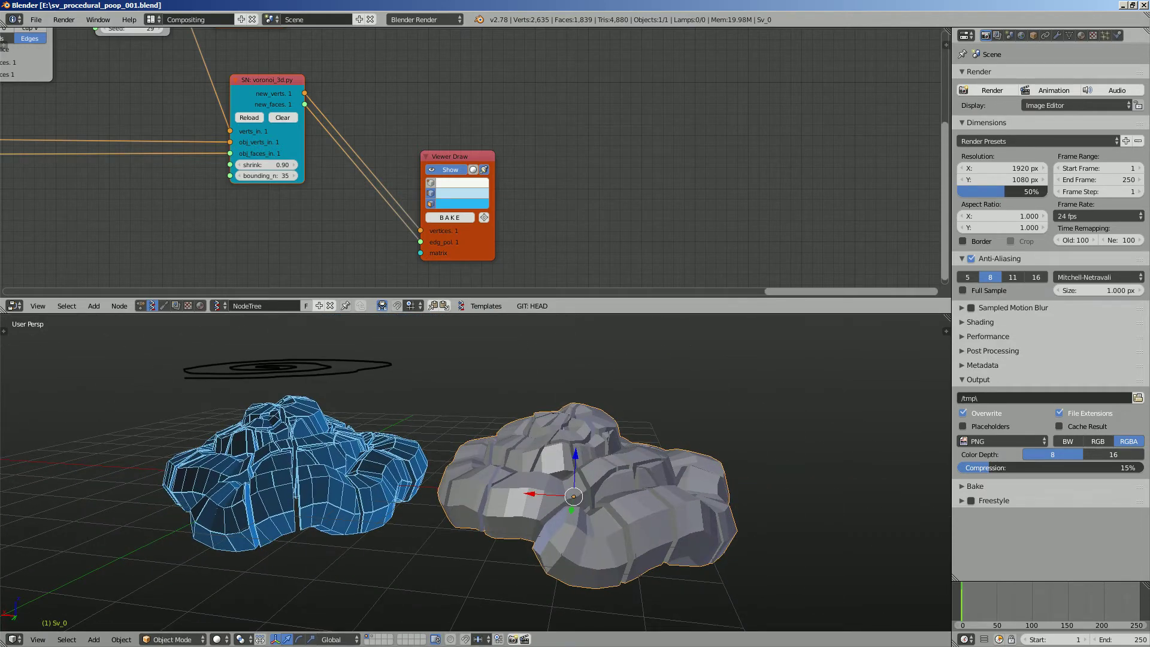
Step: Add a Displace modifier with strength -0.05 to the baked mesh and save the file
{"action": "right_click", "coordinate": [666, 485]}
{"action": "left_click", "coordinate": [1057, 35]}
{"action": "left_click", "coordinate": [1019, 75]}
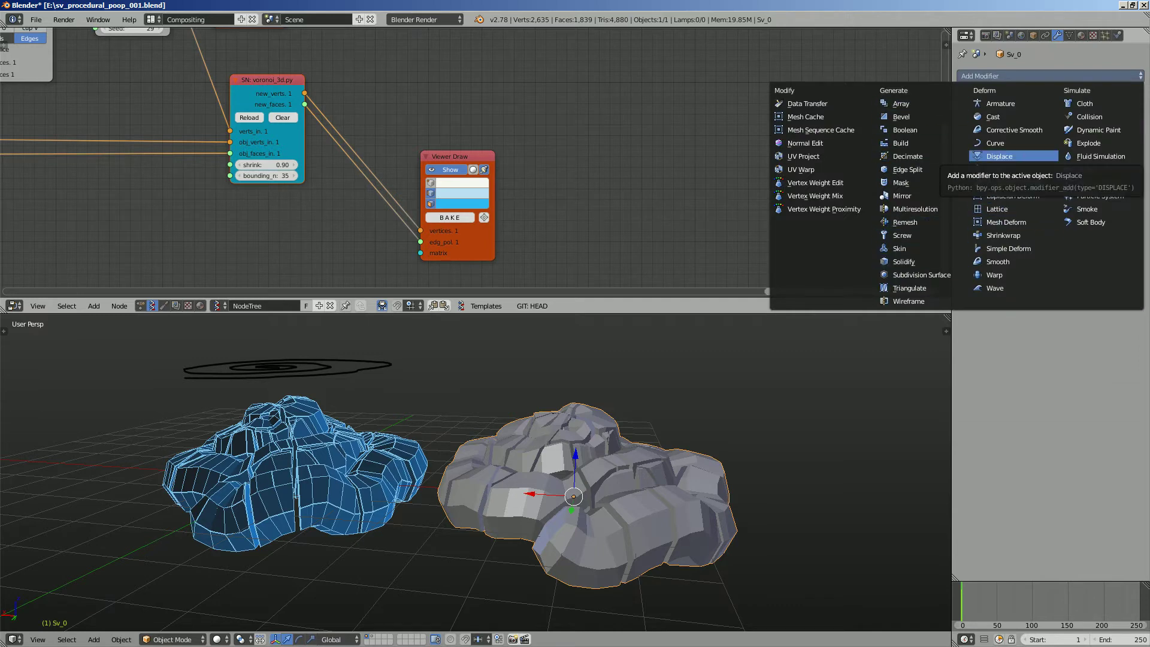
{"action": "left_click", "coordinate": [999, 155]}
{"action": "left_click_drag", "start_coordinate": [1098, 212], "coordinate": [1067, 212]}
{"action": "middle_click_drag", "start_coordinate": [670, 447], "coordinate": [654, 479]}
{"action": "key", "text": "ctrl+s"}
{"action": "key", "text": "Return"}
Step: Add a Subdivision Surface modifier to the baked mesh and place it above the Displace modifier
{"action": "left_click", "coordinate": [1019, 76]}
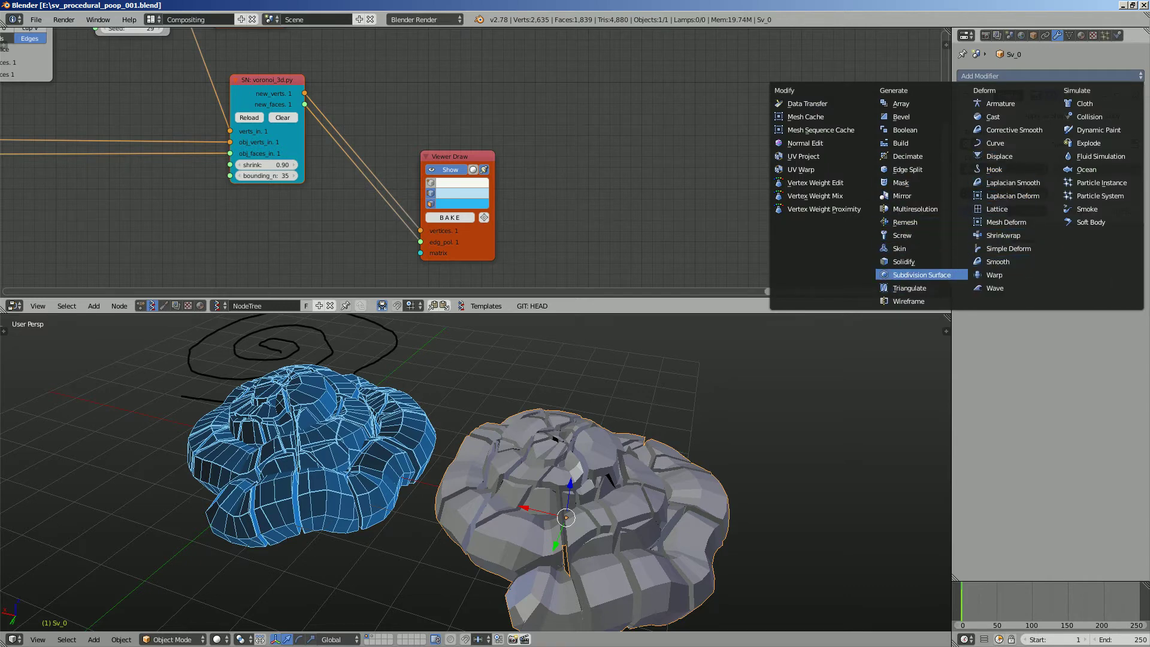
{"action": "left_click", "coordinate": [921, 274]}
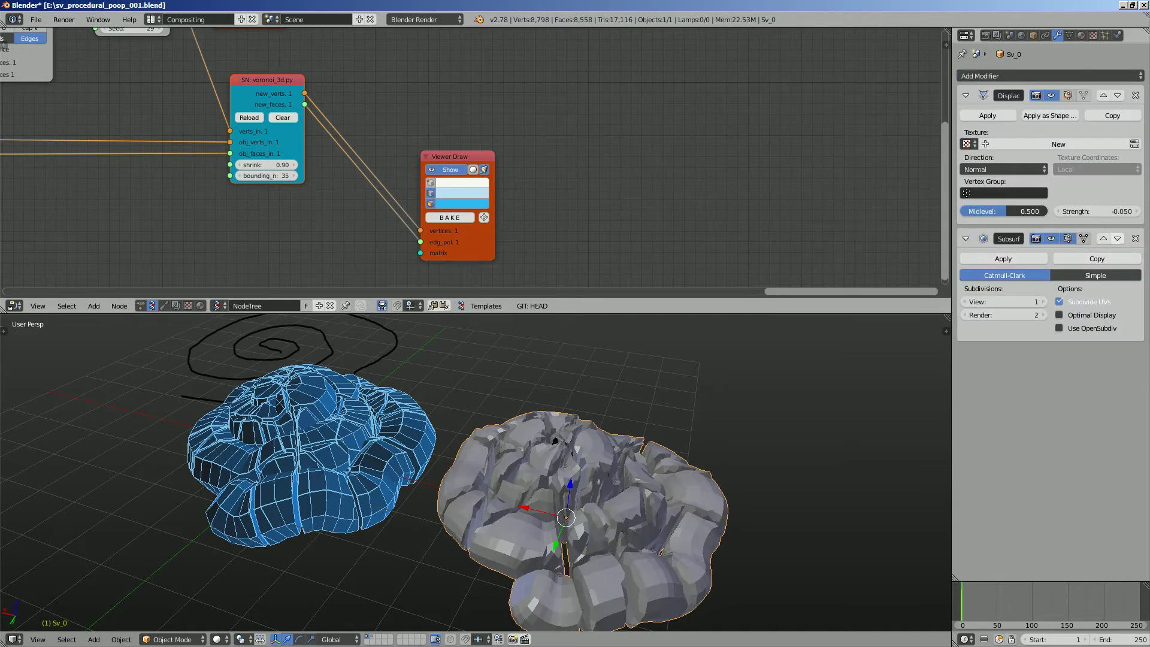
{"action": "left_click", "coordinate": [1104, 238]}
{"action": "middle_click_drag", "start_coordinate": [773, 438], "coordinate": [800, 420]}
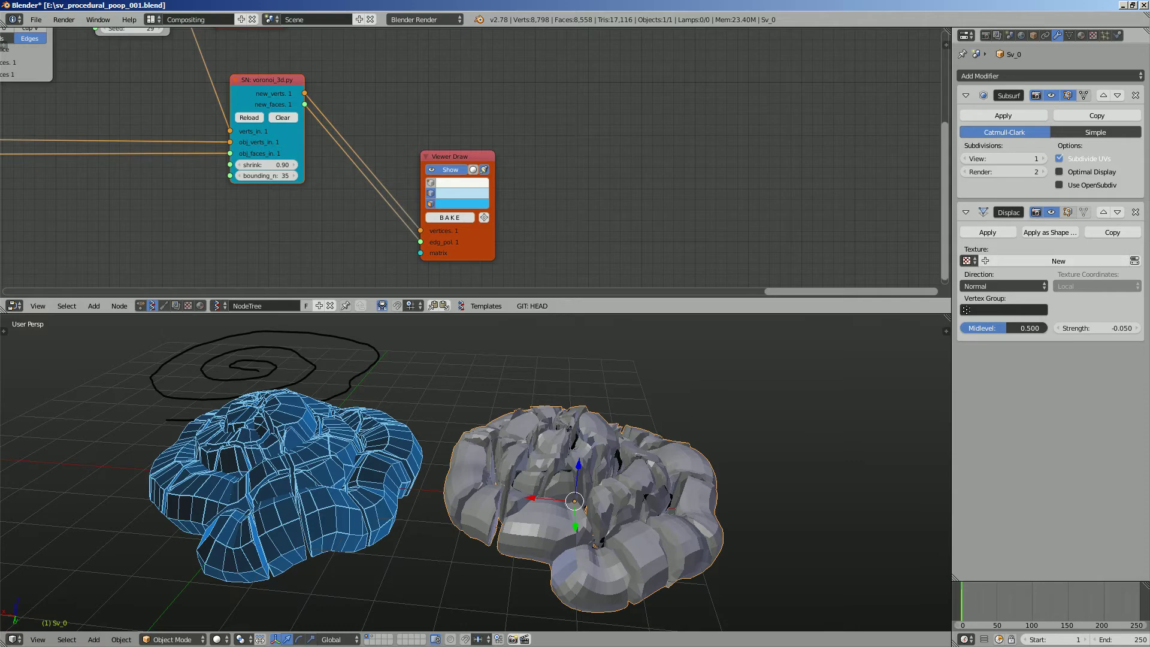
Step: Set the Displace strength to 0.1 and the mesh's subdivision view level to 2
{"action": "left_click_drag", "start_coordinate": [1097, 328], "coordinate": [1132, 329]}
{"action": "middle_click_drag", "start_coordinate": [796, 443], "coordinate": [832, 408]}
{"action": "key", "text": "ctrl+2"}
{"action": "mouse_move", "coordinate": [575, 413]}
{"action": "middle_mouse_down"}
{"action": "mouse_move", "coordinate": [587, 444]}
{"action": "mouse_move", "coordinate": [578, 413]}
{"action": "middle_mouse_up"}
Step: Apply smooth shading to the baked mesh
{"action": "key", "text": "space"}
{"action": "type", "text": "smooth"}
{"action": "key", "text": "Return"}
{"action": "mouse_move", "coordinate": [668, 435]}
{"action": "middle_mouse_down"}
{"action": "mouse_move", "coordinate": [670, 539]}
{"action": "mouse_move", "coordinate": [698, 444]}
{"action": "mouse_move", "coordinate": [689, 441]}
{"action": "mouse_move", "coordinate": [719, 438]}
{"action": "mouse_move", "coordinate": [726, 404]}
{"action": "mouse_move", "coordinate": [723, 458]}
{"action": "middle_mouse_up"}
Step: Show layer 2 and move the skinned spiral mesh along the X axis, away from the Voronoi preview
{"action": "key", "text": "2"}
{"action": "scroll", "coordinate": [723, 457], "scroll_direction": "down", "scroll_amount": 2}
{"action": "right_click", "coordinate": [350, 492]}
{"action": "key", "text": "g"}
{"action": "key", "text": "x"}
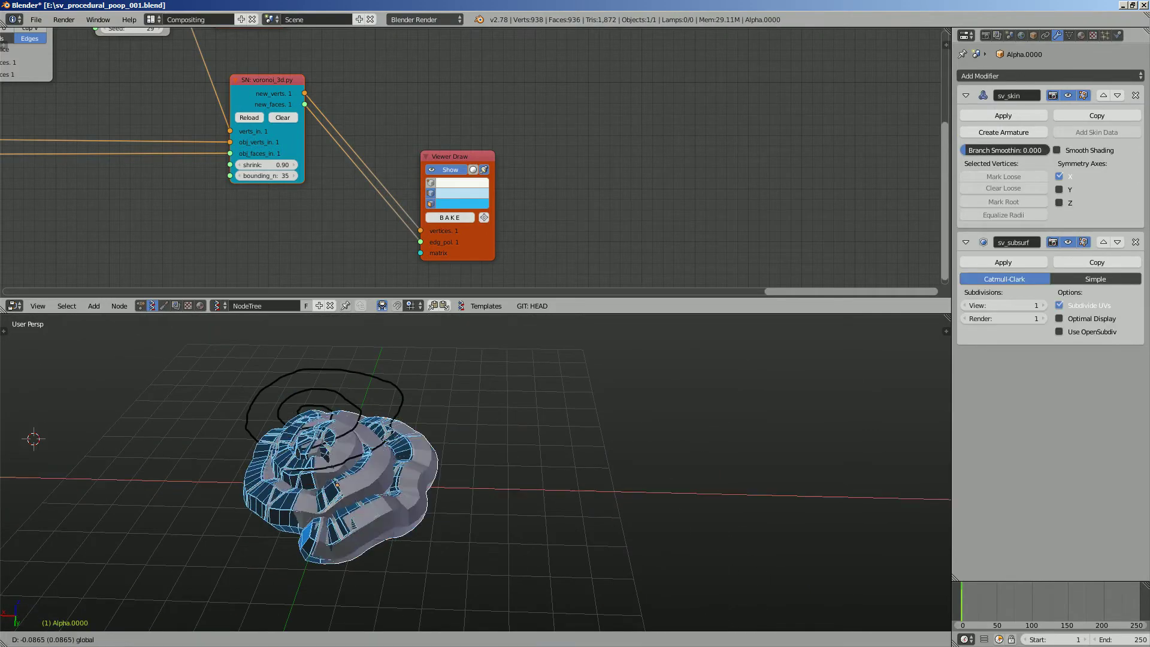
{"action": "left_click", "coordinate": [588, 415]}
{"action": "left_click", "coordinate": [588, 414]}
Step: Return to layer 1 and move the baked Voronoi mesh farther out along the X axis
{"action": "key", "text": "1"}
{"action": "key", "text": "2"}
{"action": "key", "text": "1"}
{"action": "right_click", "coordinate": [584, 458]}
{"action": "key", "text": "g"}
{"action": "key", "text": "x"}
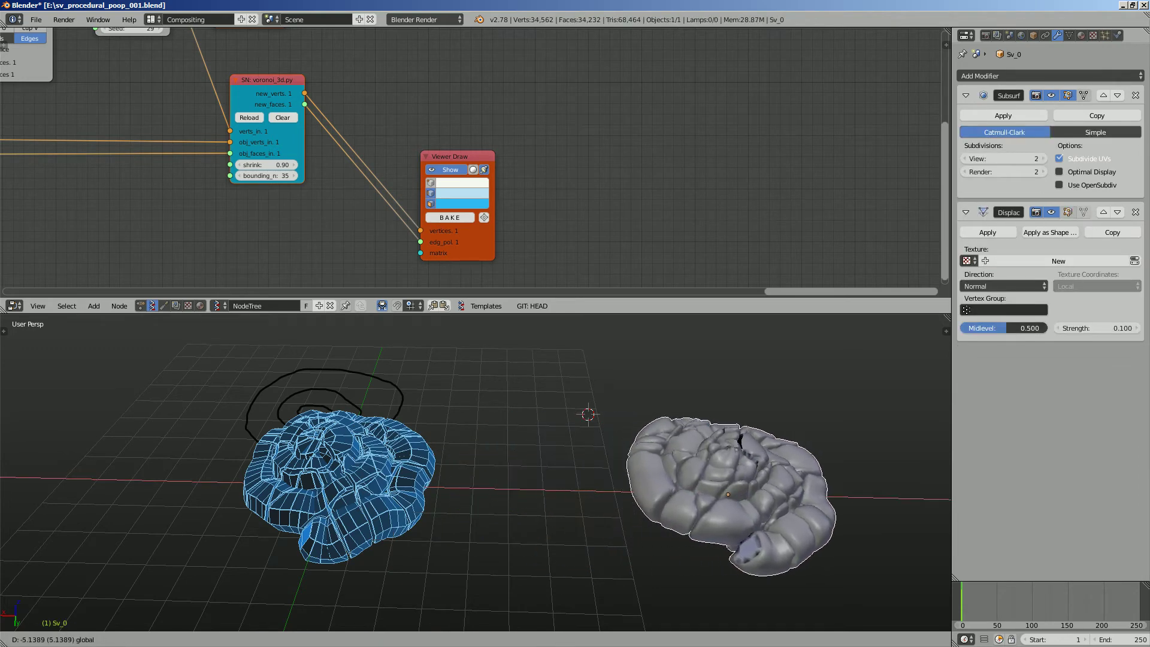
{"action": "left_click", "coordinate": [756, 458]}
{"action": "middle_click_drag", "start_coordinate": [749, 456], "coordinate": [724, 470], "text": "shift"}
{"action": "left_click", "coordinate": [482, 427]}
Step: Transfer the skinned spiral mesh from layer 2 to layer 1 and display layer 1
{"action": "key", "text": "2"}
{"action": "right_click", "coordinate": [500, 467]}
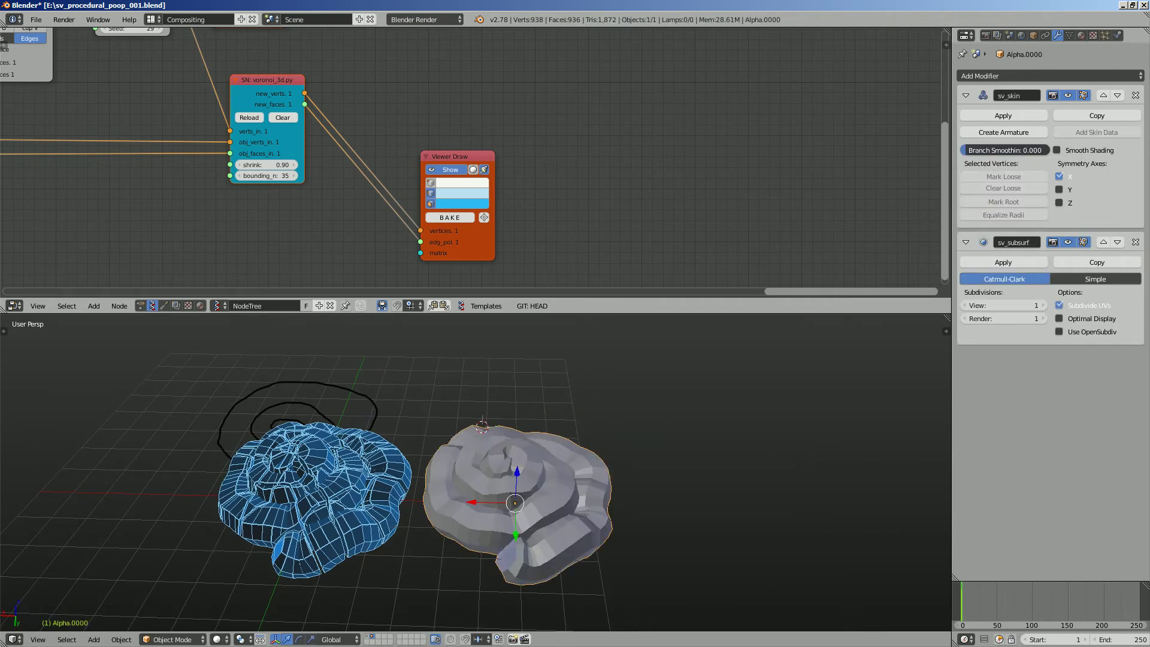
{"action": "key", "text": "m"}
{"action": "key", "text": "1"}
{"action": "left_click", "coordinate": [511, 411]}
{"action": "key", "text": "1"}
{"action": "middle_click_drag", "start_coordinate": [512, 411], "coordinate": [479, 409], "text": "shift"}
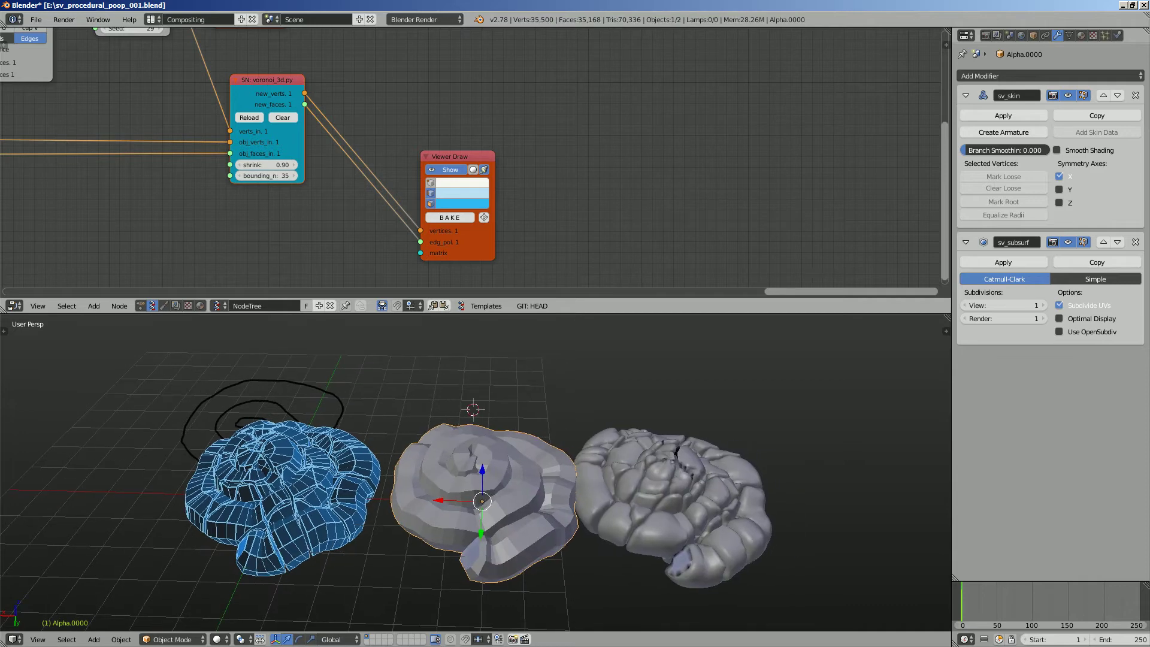
Step: Adjust the X positions of the skinned spiral and the baked mesh so all three versions sit side by side
{"action": "key", "text": "g"}
{"action": "key", "text": "x"}
{"action": "left_click", "coordinate": [470, 456]}
{"action": "right_click", "coordinate": [653, 479]}
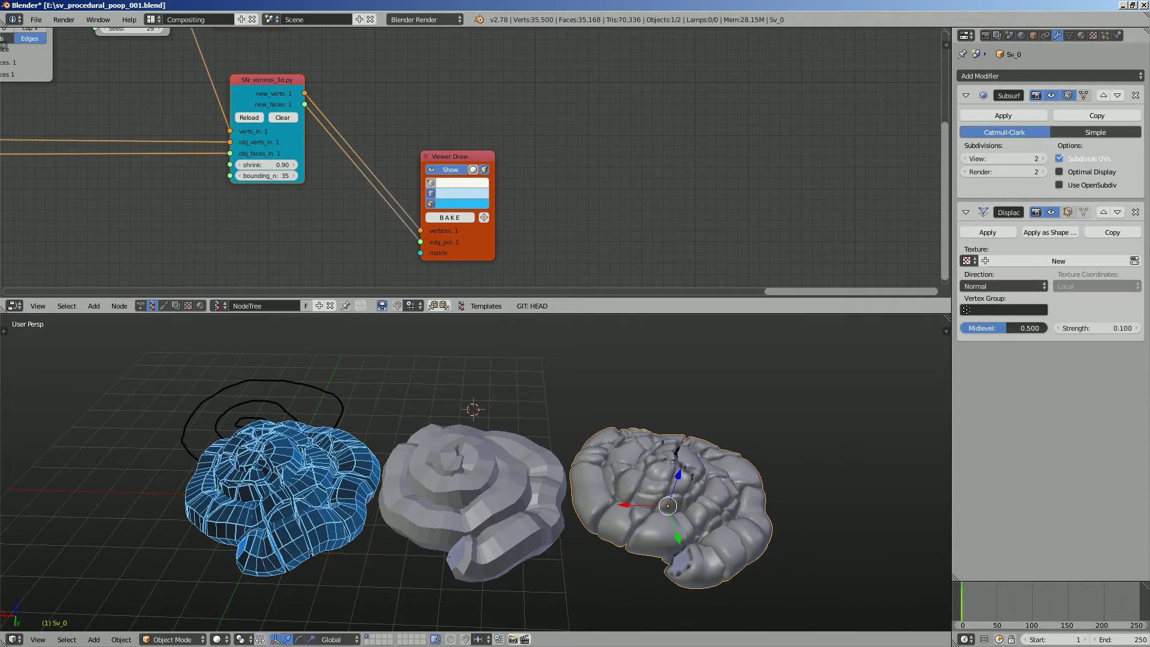
{"action": "left_click_drag", "start_coordinate": [624, 505], "coordinate": [639, 505]}
{"action": "right_click", "coordinate": [509, 489]}
{"action": "left_click_drag", "start_coordinate": [427, 500], "coordinate": [432, 501]}
Step: Switch to the web browser and browse Google image results for "POOP EMOJI"
{"action": "key", "text": "alt+Tab"}
{"action": "key", "text": "ctrl+t"}
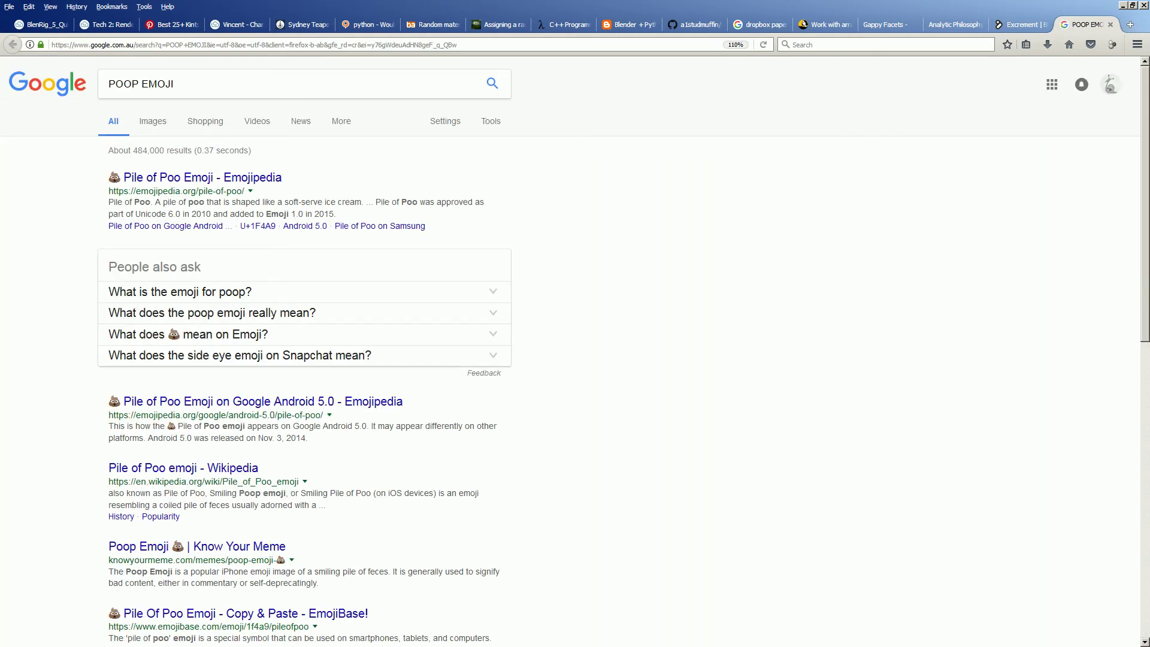
{"action": "left_click", "coordinate": [152, 122]}
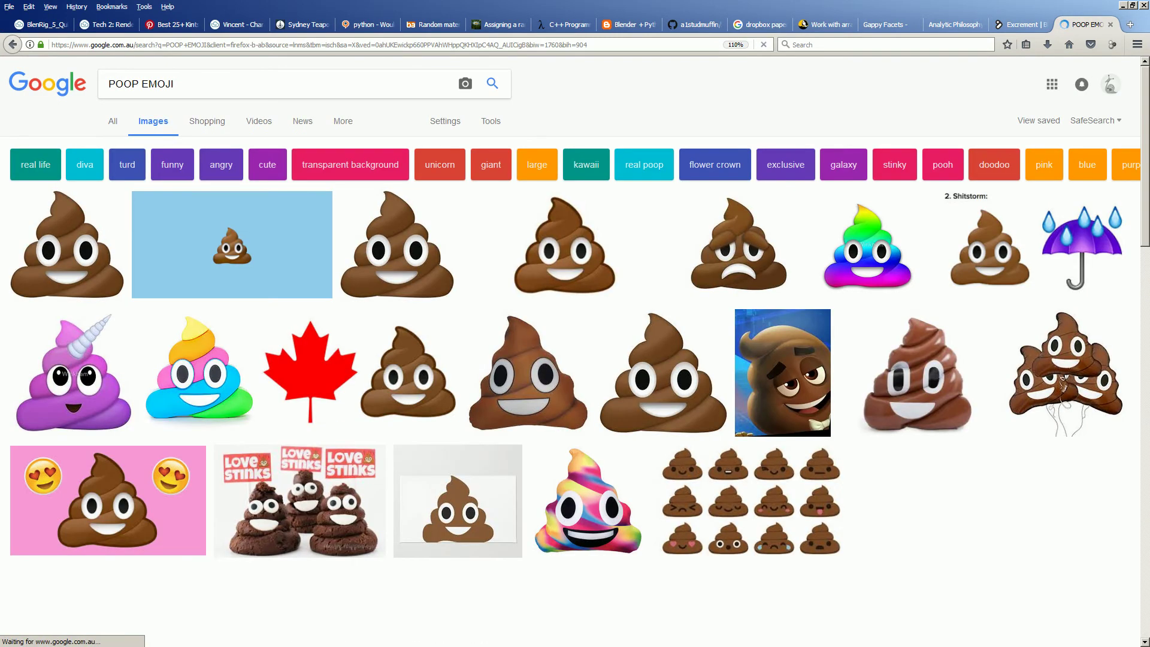
{"action": "scroll", "coordinate": [916, 114], "scroll_direction": "down", "scroll_amount": 4}
{"action": "scroll", "coordinate": [916, 113], "scroll_direction": "up", "scroll_amount": 4}
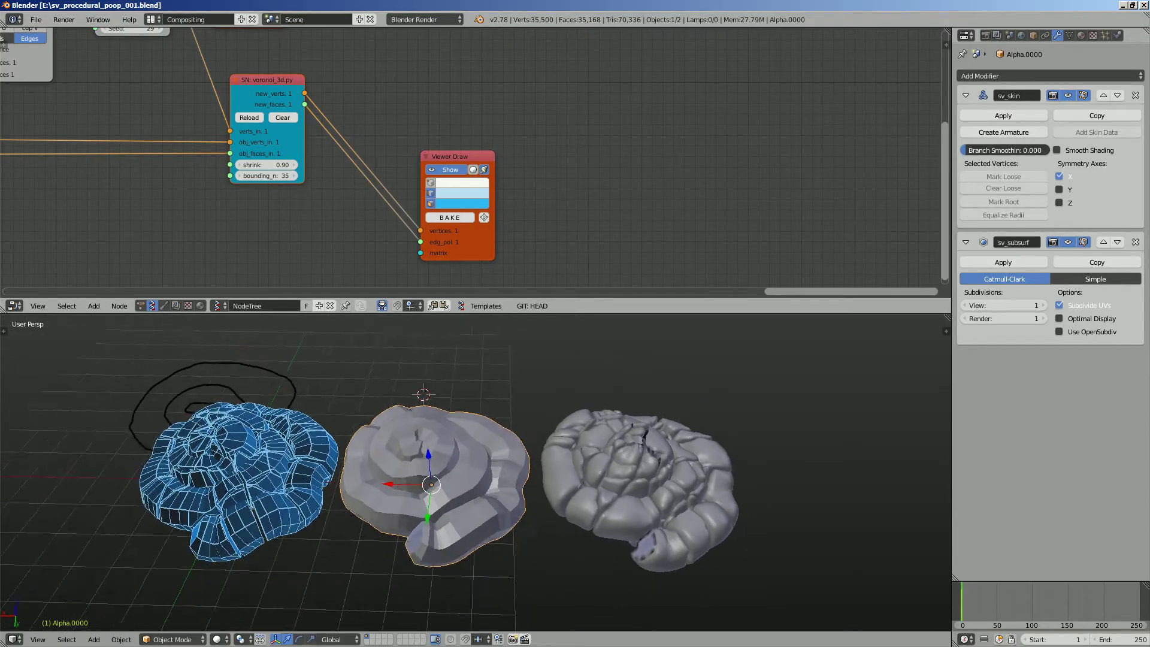
Step: Examine the Voronoi preview, the skinned spiral and the smooth baked mesh from different distances and angles
{"action": "middle_click_drag", "start_coordinate": [575, 479], "coordinate": [473, 464]}
{"action": "scroll", "coordinate": [501, 453], "scroll_direction": "up", "scroll_amount": 5}
{"action": "scroll", "coordinate": [501, 453], "scroll_direction": "down", "scroll_amount": 2}
{"action": "scroll", "coordinate": [569, 419], "scroll_direction": "down", "scroll_amount": 3}
{"action": "key", "text": "a"}
{"action": "scroll", "coordinate": [521, 461], "scroll_direction": "up", "scroll_amount": 2}
{"action": "right_click", "coordinate": [468, 468]}
{"action": "scroll", "coordinate": [468, 468], "scroll_direction": "down", "scroll_amount": 2}
{"action": "key", "text": "a"}
Step: Save the file with the baked mesh selected and switch the render engine to Cycles Render
{"action": "right_click", "coordinate": [653, 486]}
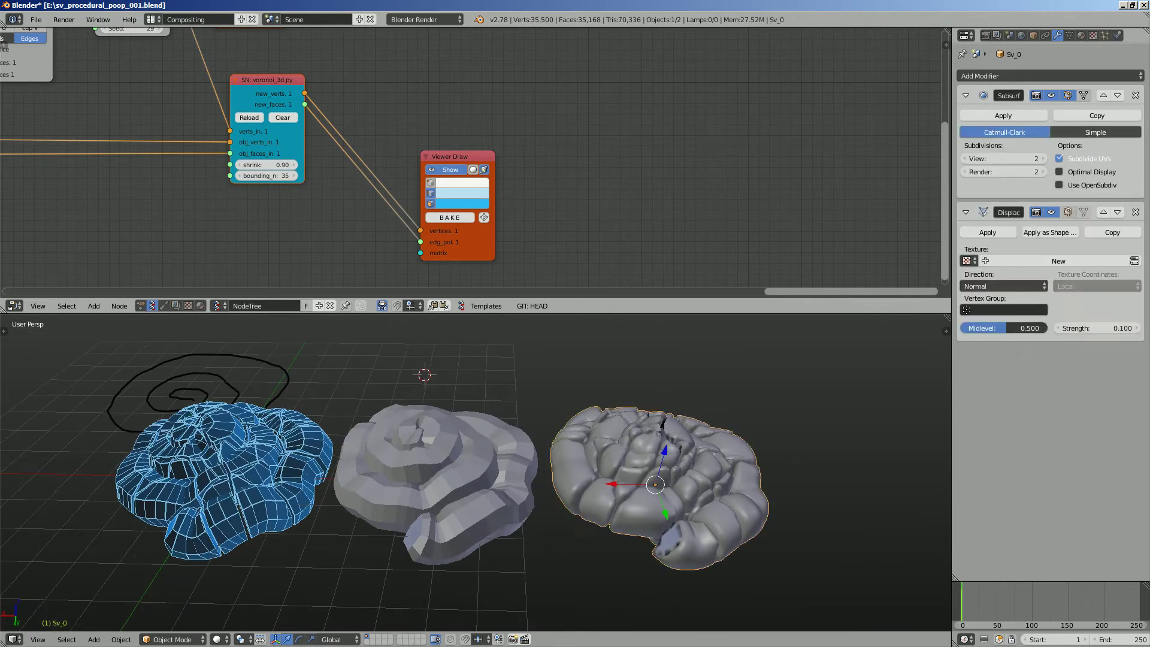
{"action": "key", "text": "ctrl+s"}
{"action": "key", "text": "Return"}
{"action": "middle_click_drag", "start_coordinate": [599, 473], "coordinate": [601, 466]}
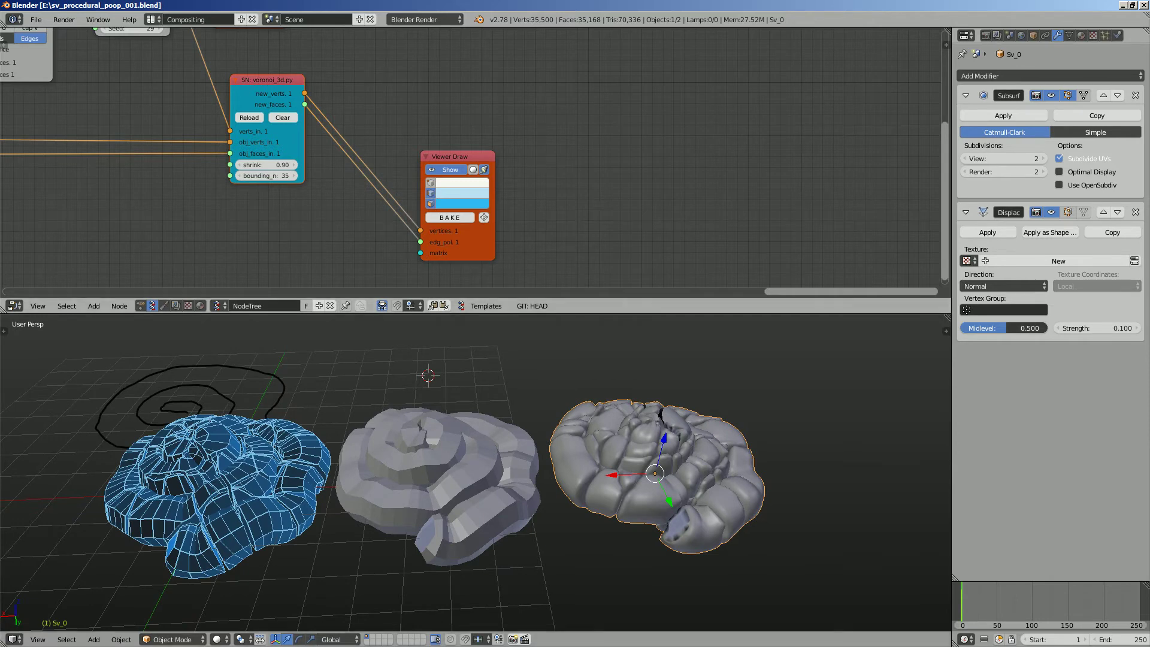
{"action": "left_click", "coordinate": [425, 19]}
{"action": "left_click", "coordinate": [411, 61]}
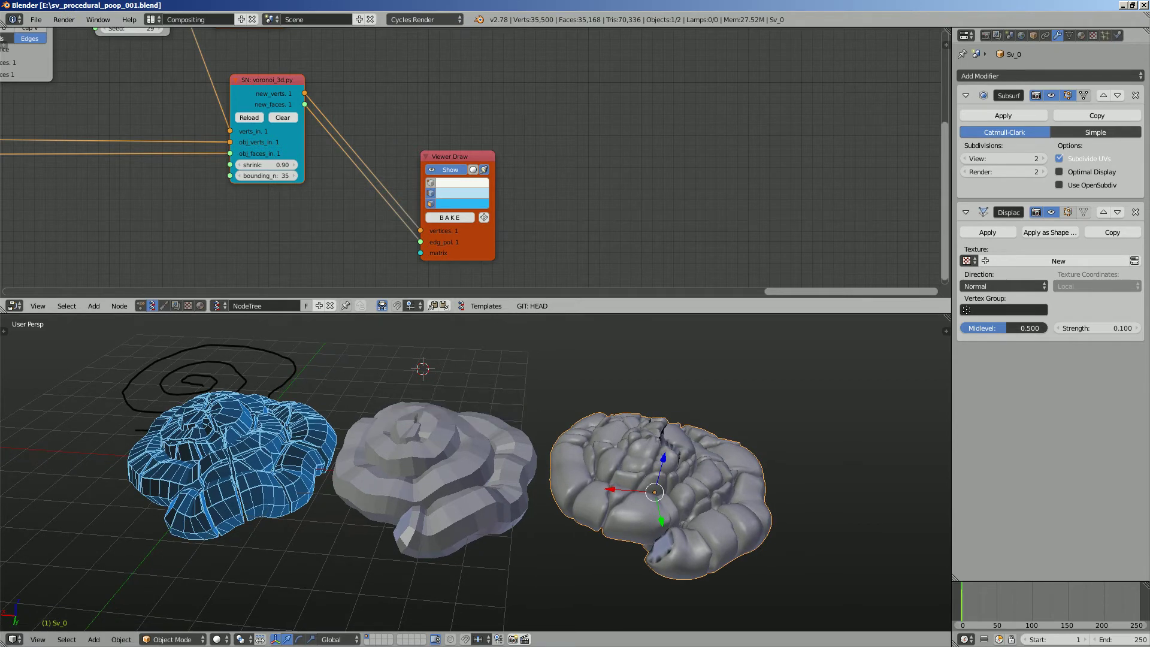
Step: Copy the BLENDER_20170826 folder path from Windows Explorer and open that folder in Blender's Append browser
{"action": "key", "text": "alt+Tab"}
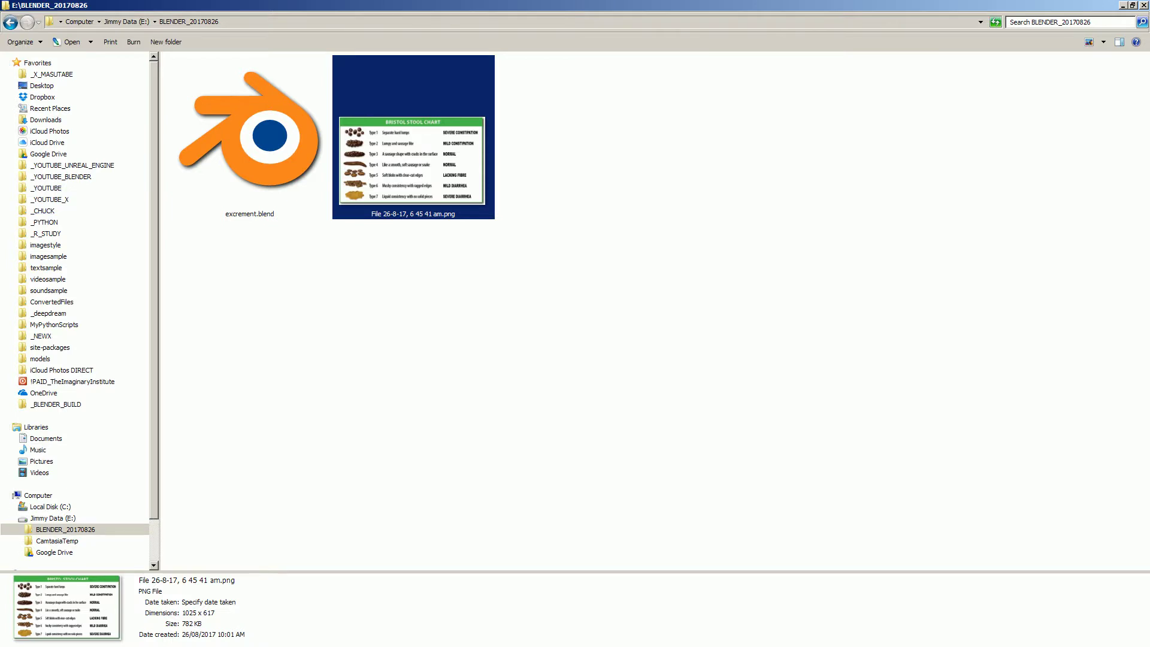
{"action": "left_click", "coordinate": [250, 137]}
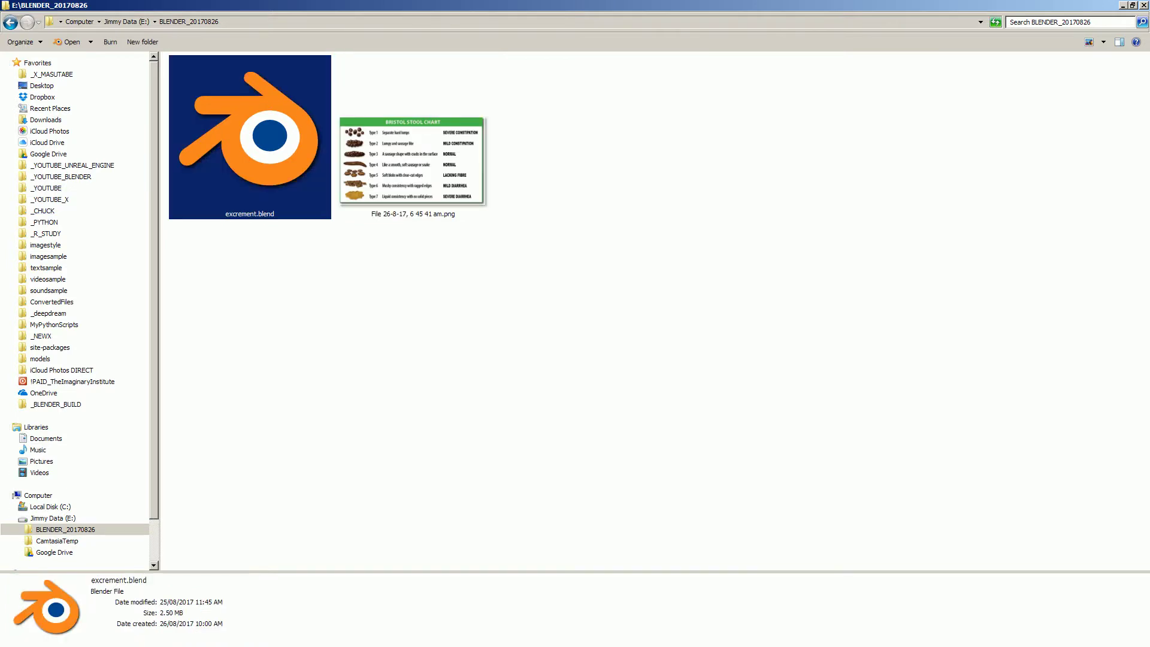
{"action": "key", "text": "alt+d"}
{"action": "key", "text": "alt+Tab"}
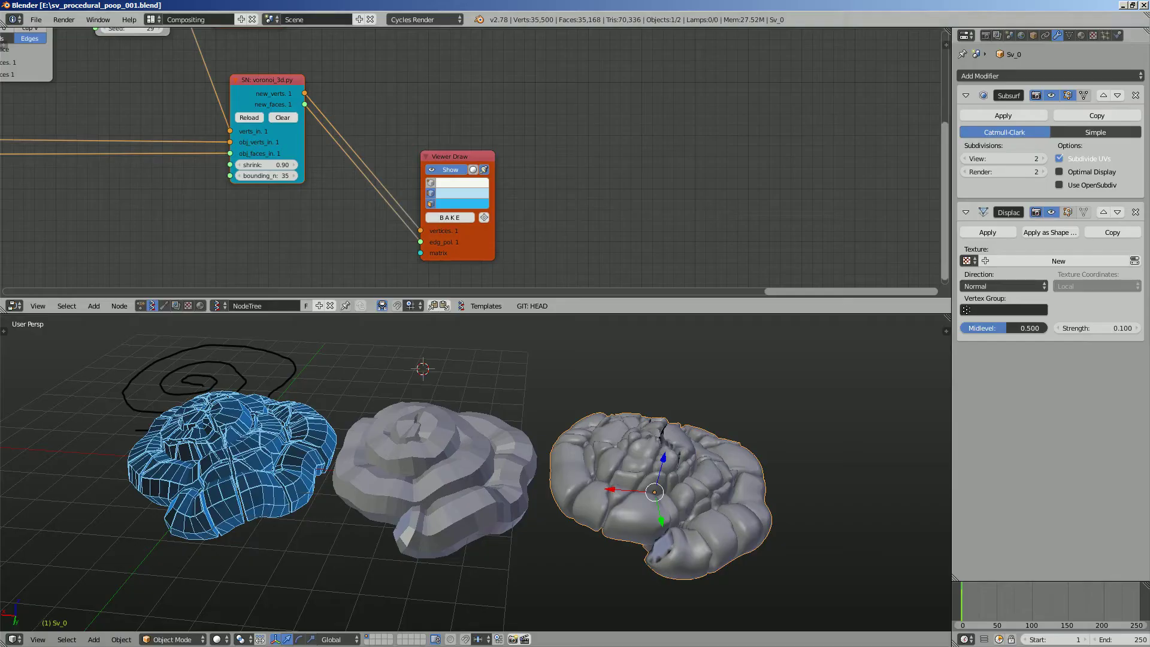
{"action": "left_click", "coordinate": [36, 19]}
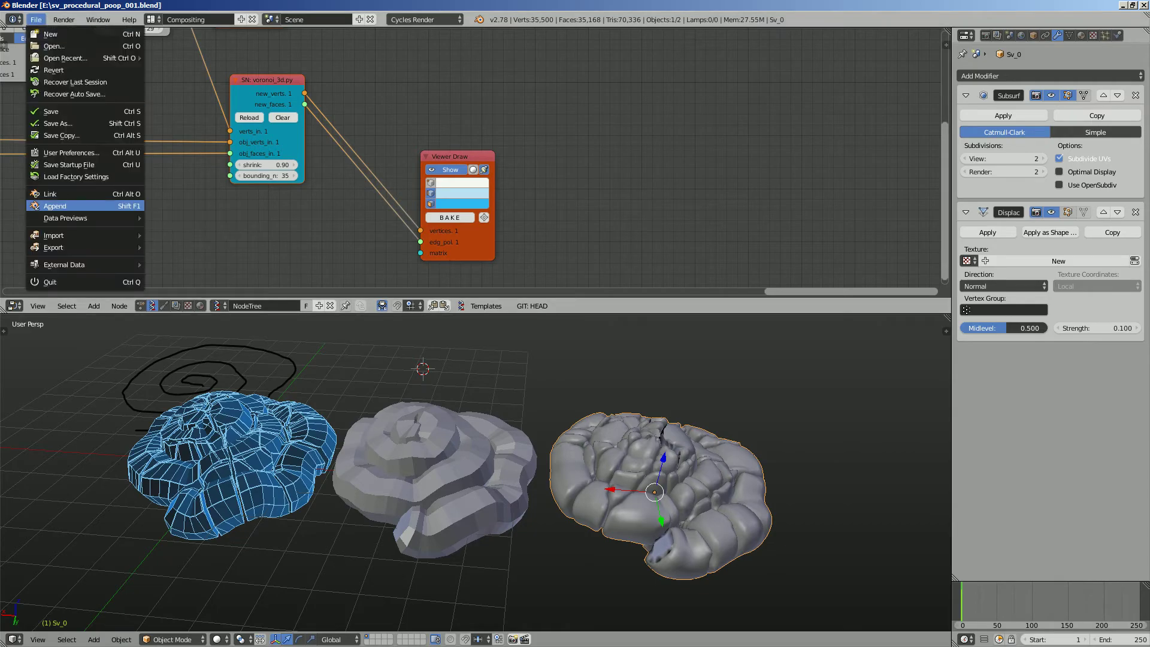
{"action": "left_click", "coordinate": [48, 205]}
{"action": "left_click", "coordinate": [269, 51]}
{"action": "key", "text": "Return"}
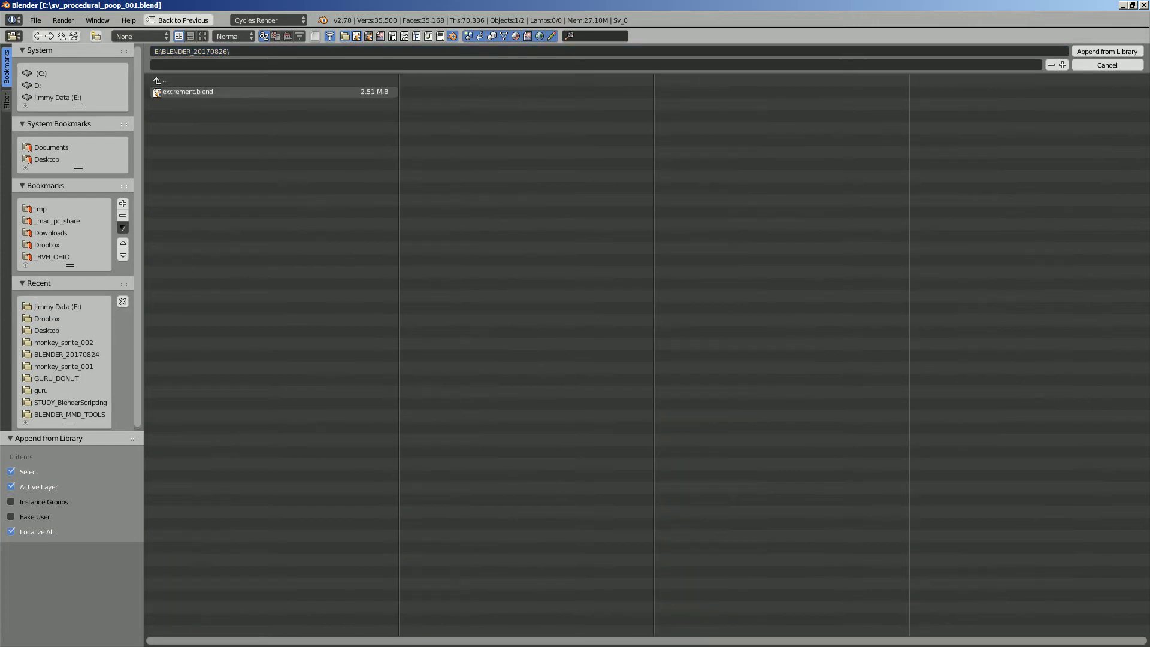
Step: Append the excrement_banana and excrement_roll objects from excrement.blend
{"action": "left_click", "coordinate": [188, 92]}
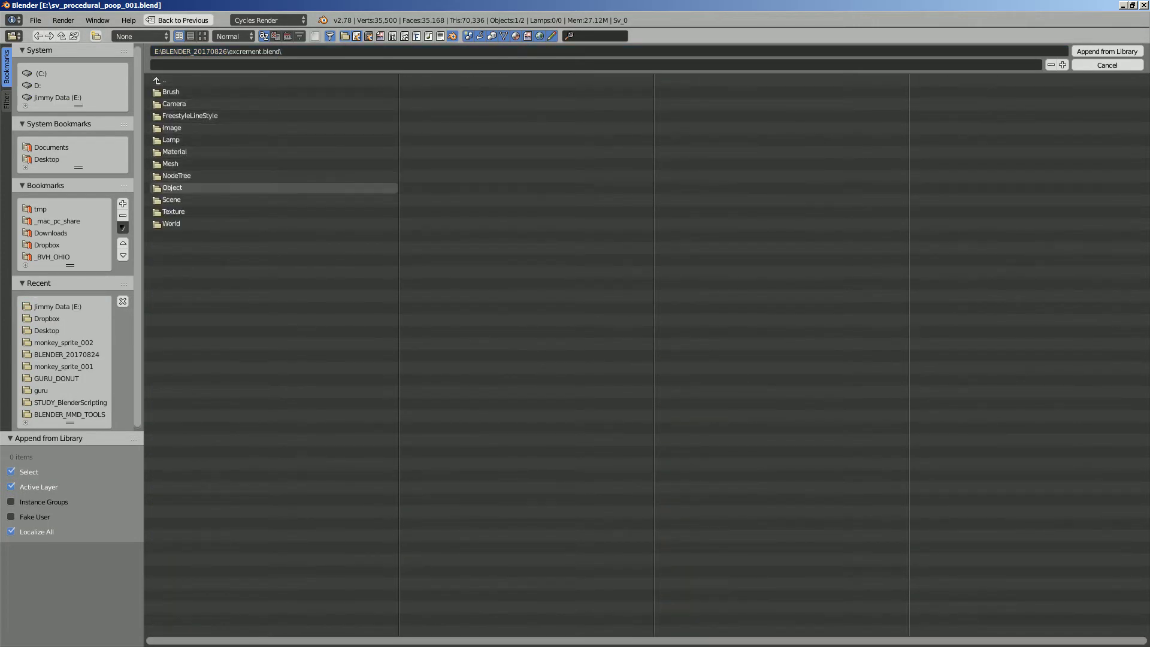
{"action": "left_click", "coordinate": [174, 188]}
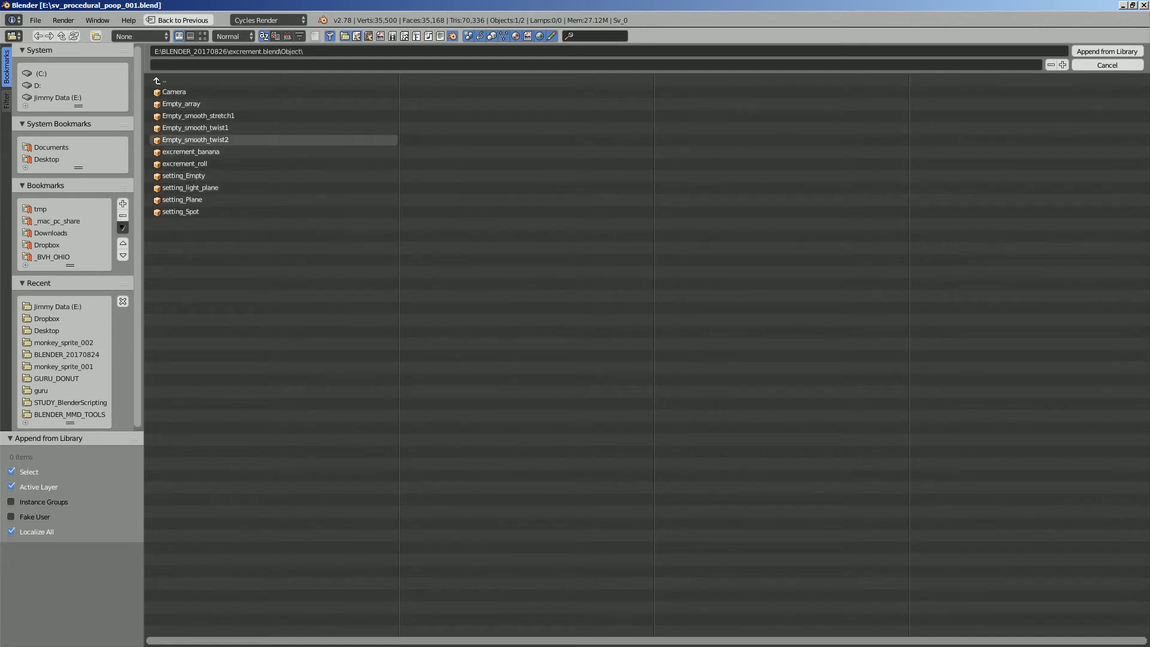
{"action": "left_click", "coordinate": [190, 152]}
{"action": "left_click", "coordinate": [184, 164], "text": "shift"}
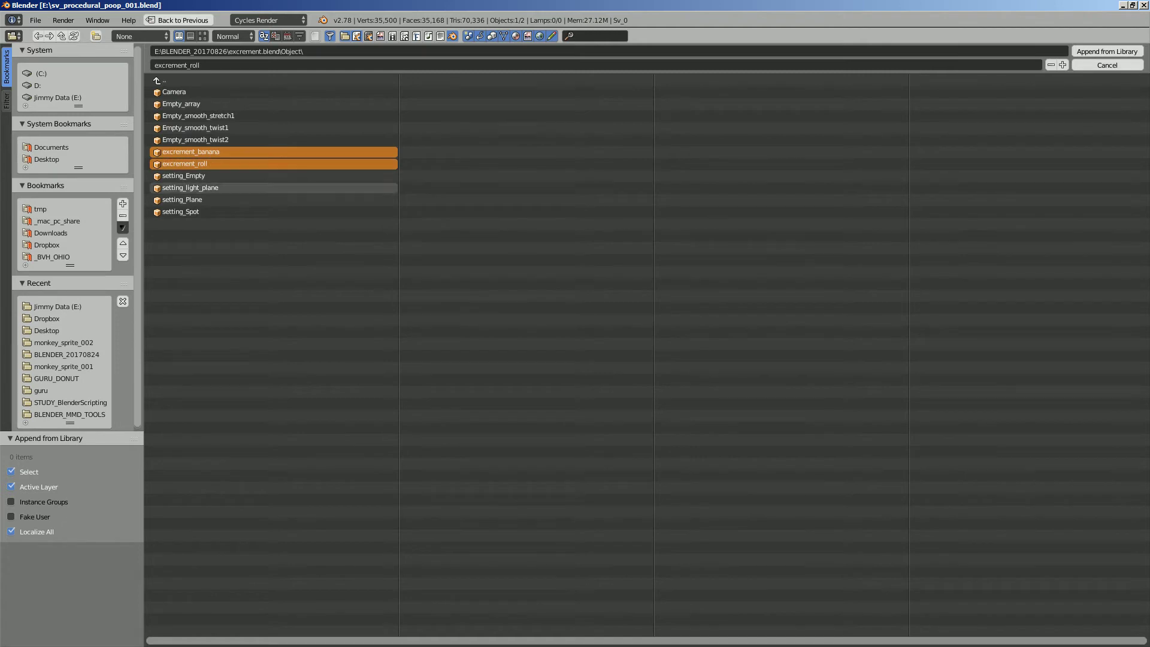
{"action": "left_click", "coordinate": [1108, 51]}
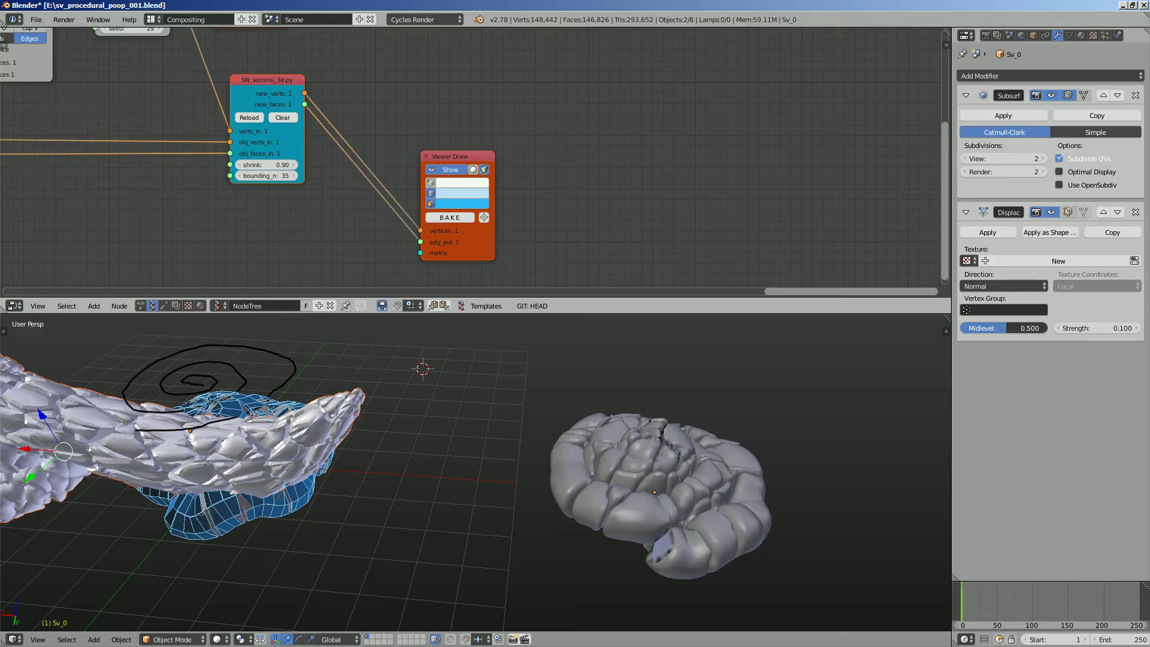
Step: Move the excrement_roll object away from the Voronoi preview and try adjusting its Twist angle
{"action": "scroll", "coordinate": [475, 472], "scroll_direction": "down", "scroll_amount": 6}
{"action": "scroll", "coordinate": [476, 472], "scroll_direction": "up", "scroll_amount": 3}
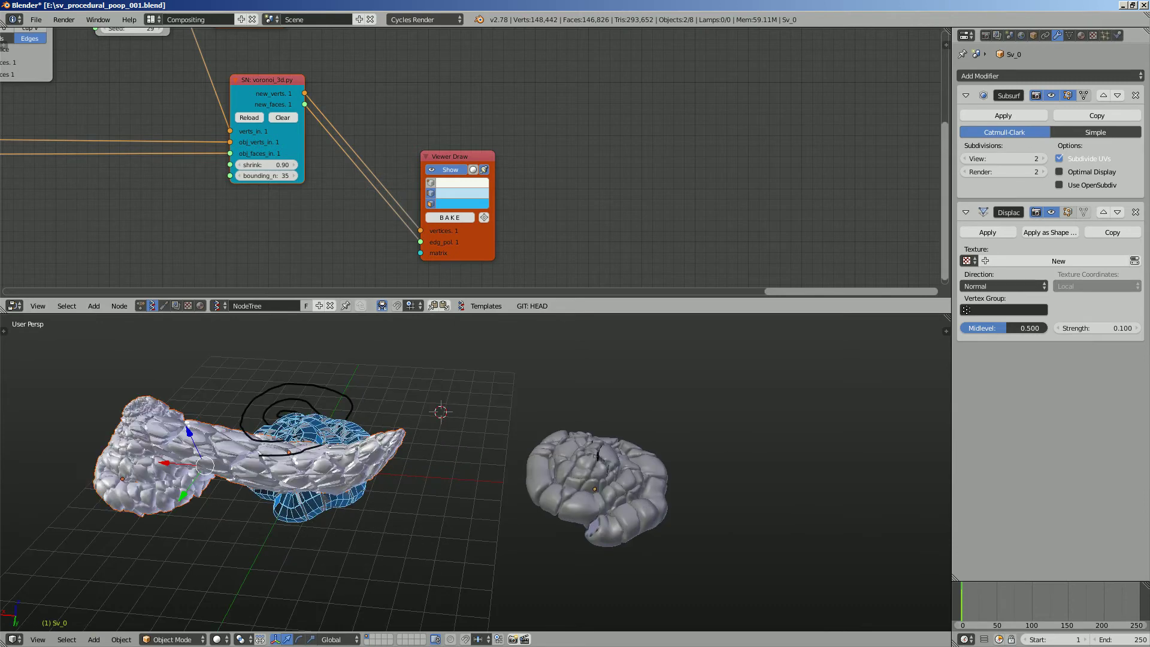
{"action": "key", "text": "g"}
{"action": "key", "text": "Escape"}
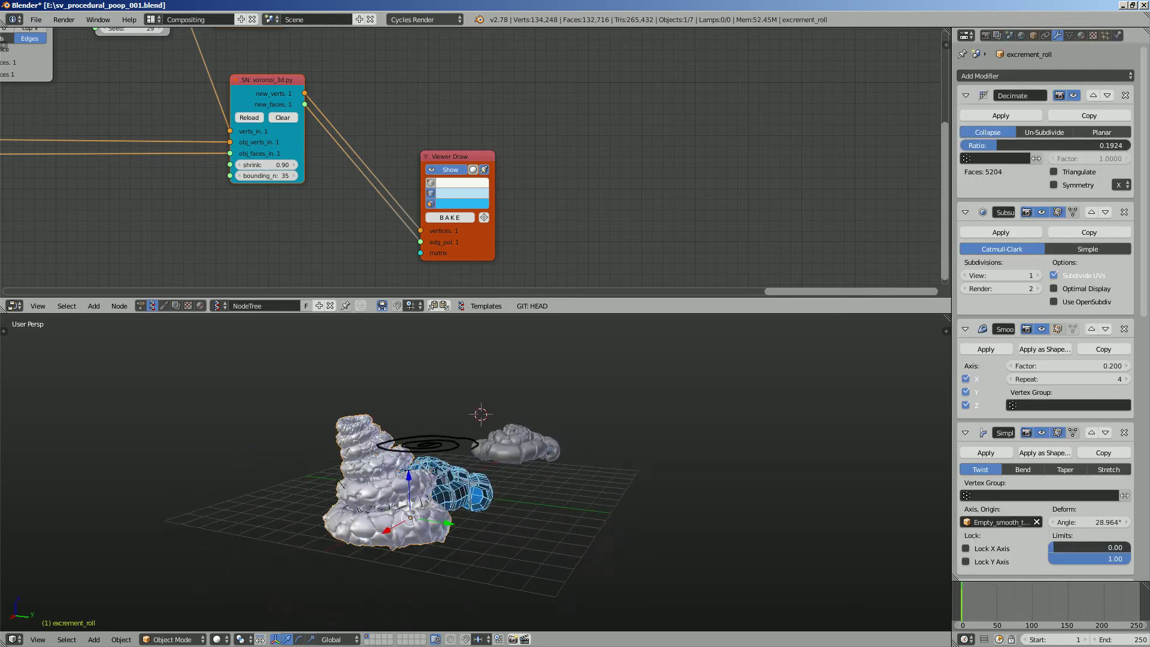
{"action": "middle_click_drag", "start_coordinate": [480, 479], "coordinate": [455, 485]}
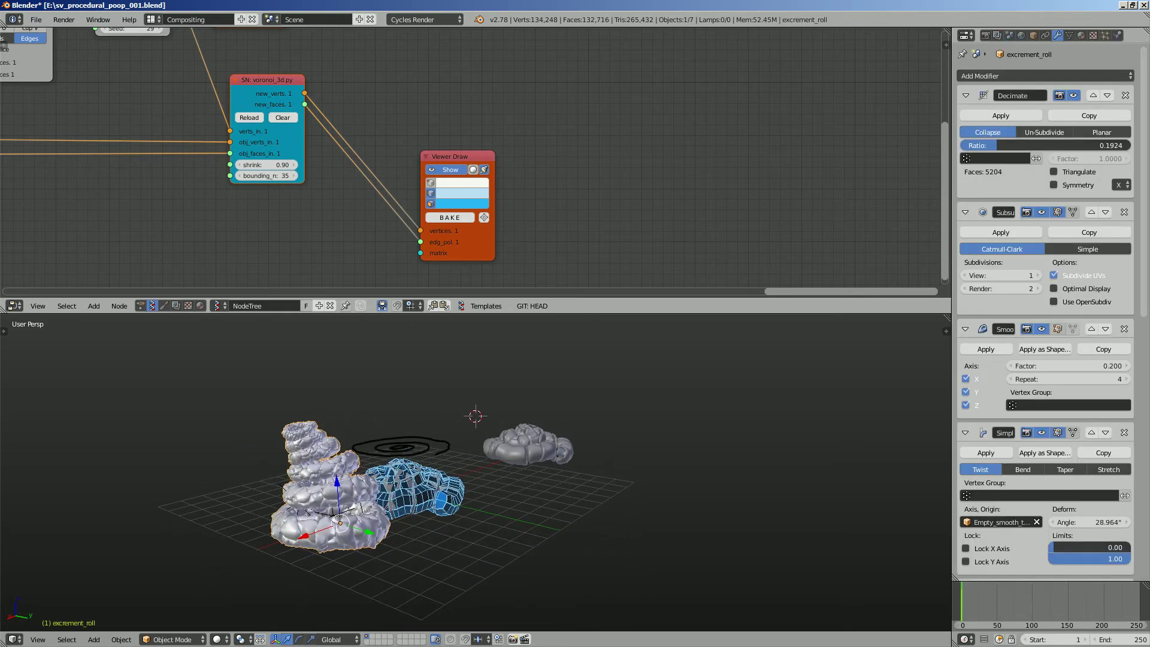
{"action": "key", "text": "g"}
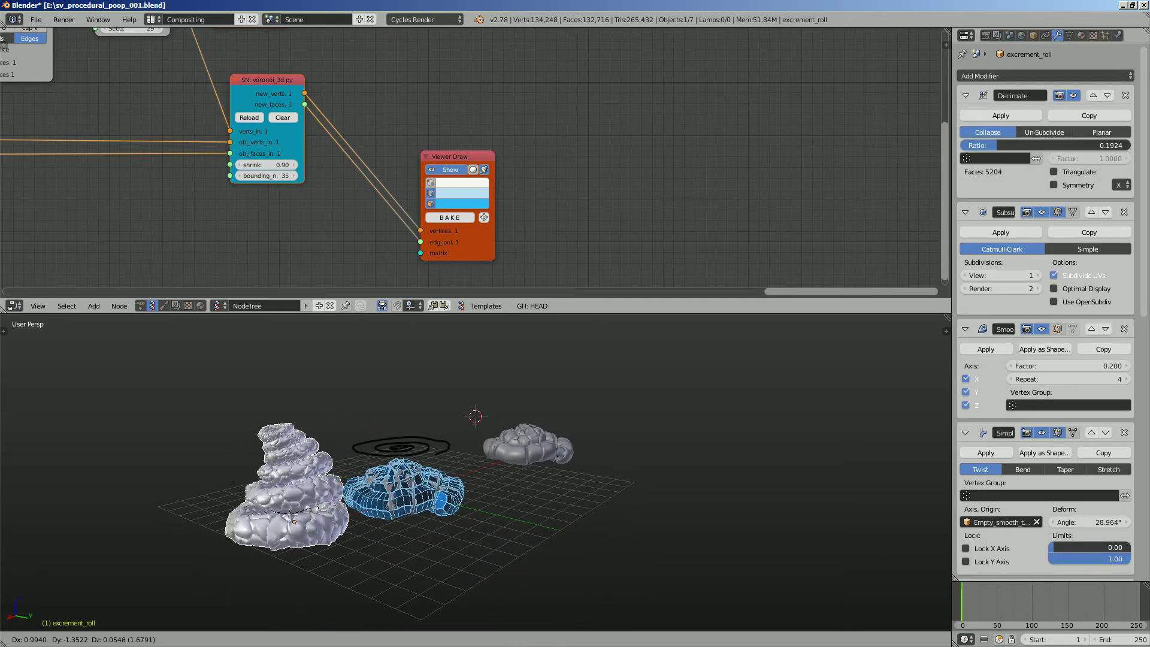
{"action": "key", "text": "Return"}
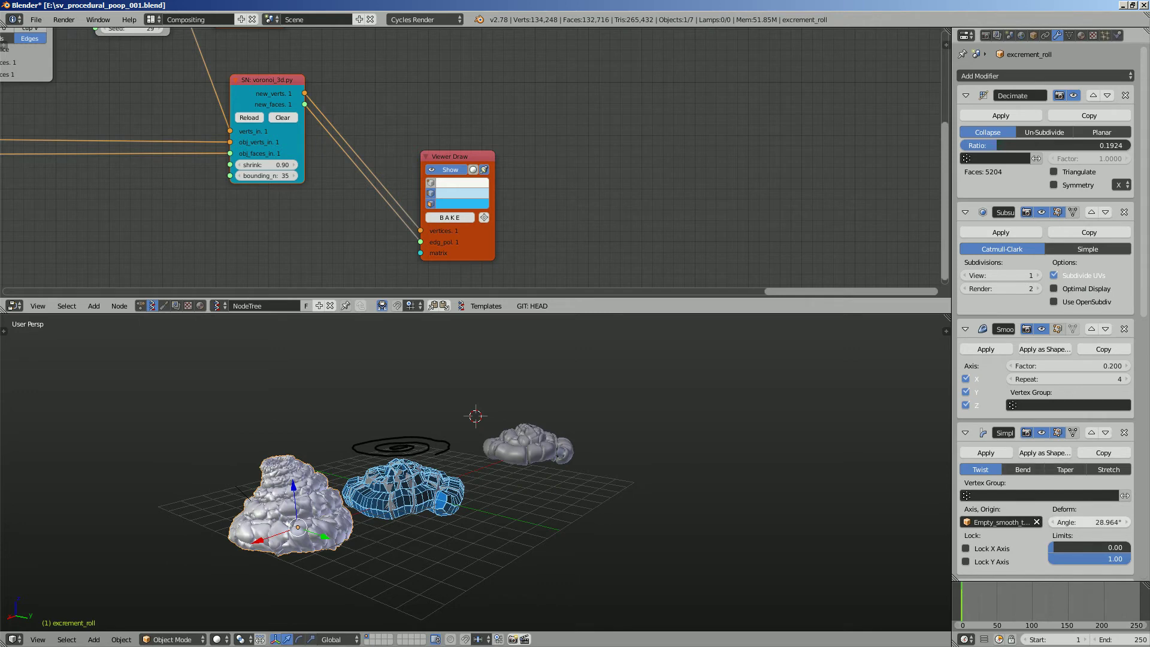
{"action": "left_click_drag", "start_coordinate": [1090, 523], "coordinate": [1080, 522]}
{"action": "middle_click_drag", "start_coordinate": [707, 479], "coordinate": [547, 494]}
Step: Delete the appended excrement_roll object and select the baked Voronoi mesh
{"action": "key", "text": "x"}
{"action": "left_click", "coordinate": [293, 488]}
{"action": "scroll", "coordinate": [600, 450], "scroll_direction": "up", "scroll_amount": 3}
{"action": "right_click", "coordinate": [569, 479]}
Step: Check the contents of layers 1 and 2, and save the file with the baked mesh selected
{"action": "key", "text": "2"}
{"action": "key", "text": "1"}
{"action": "key", "text": "2"}
{"action": "key", "text": "1"}
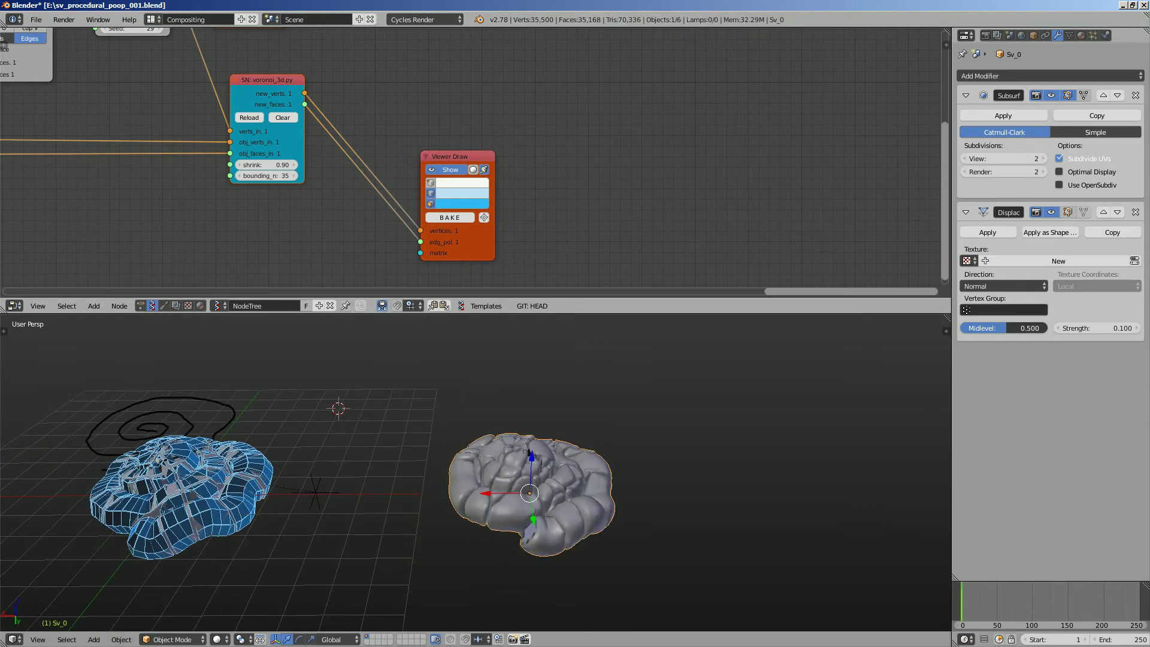
{"action": "right_click", "coordinate": [191, 504]}
{"action": "right_click", "coordinate": [539, 503]}
{"action": "key", "text": "ctrl+s"}
{"action": "key", "text": "Return"}
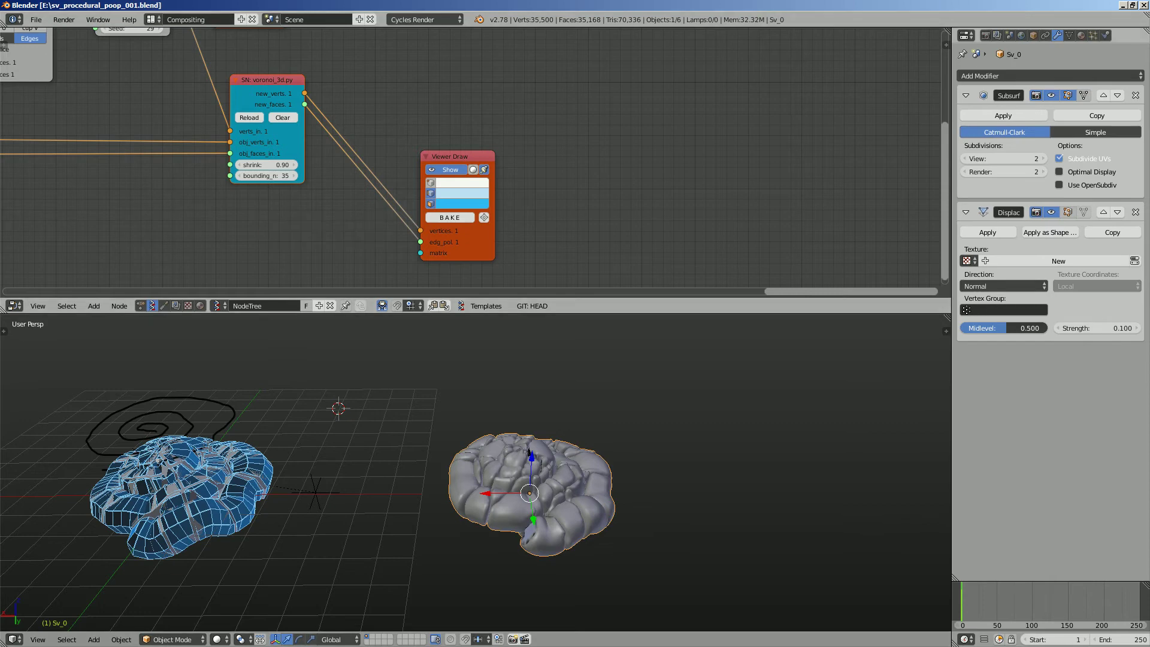
Step: Assign the existing shit_detail_diarrhea material to the baked Voronoi mesh
{"action": "left_click", "coordinate": [1082, 36]}
{"action": "left_click", "coordinate": [1030, 114]}
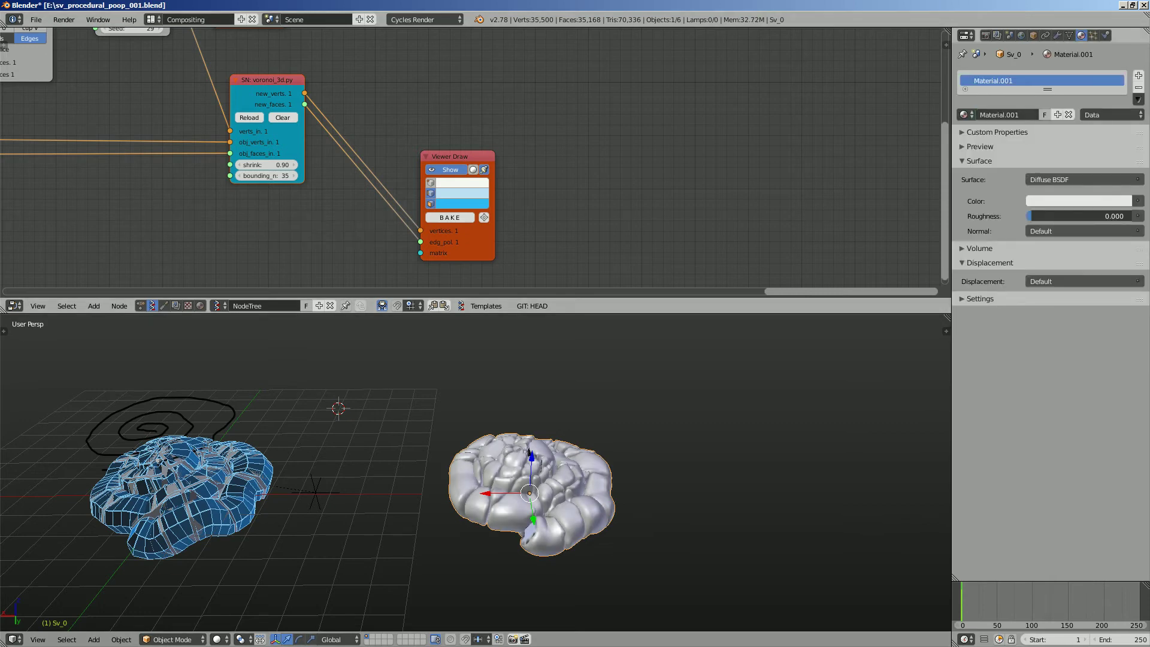
{"action": "left_click", "coordinate": [968, 114]}
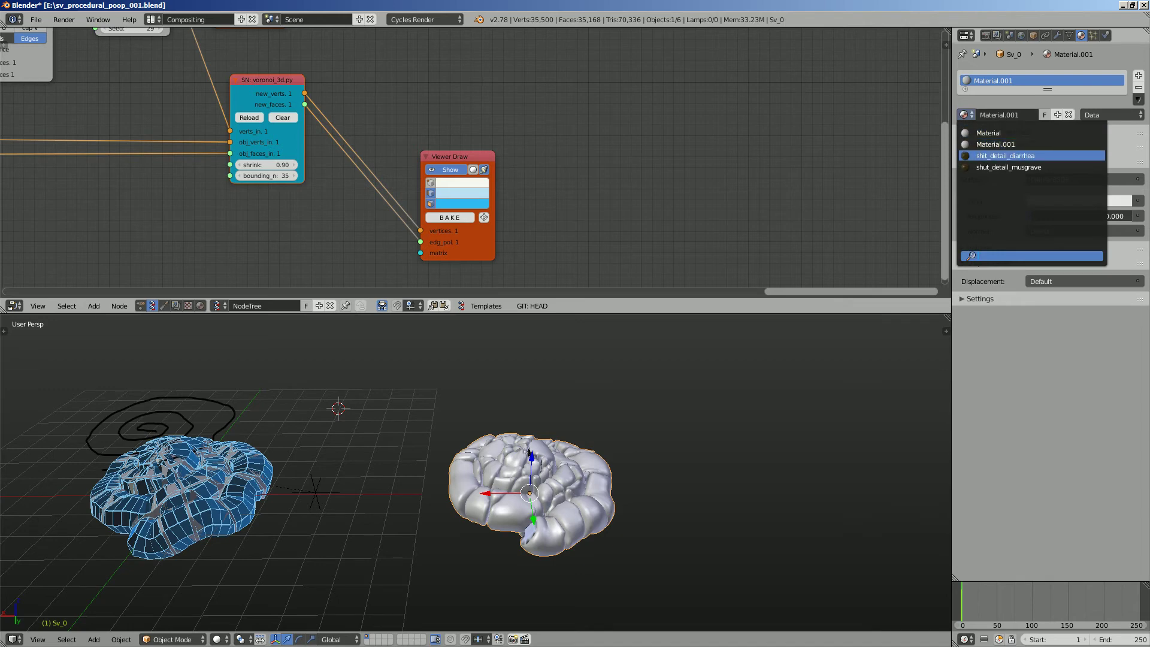
{"action": "left_click", "coordinate": [1007, 155]}
{"action": "middle_click_drag", "start_coordinate": [659, 431], "coordinate": [623, 467]}
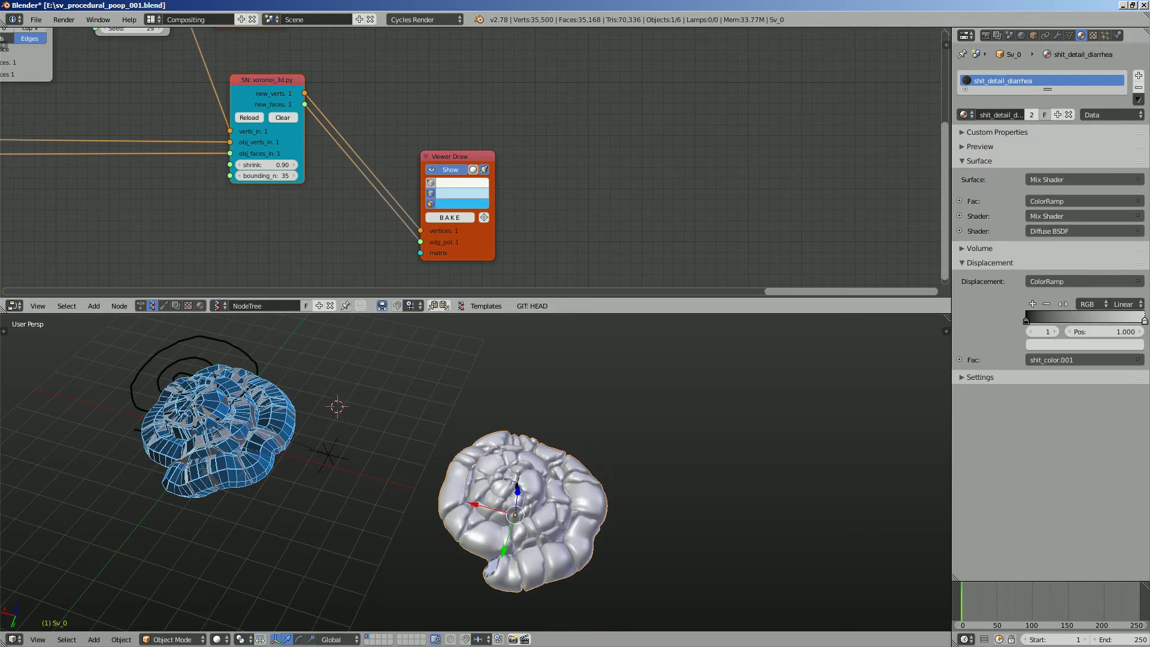
Step: Duplicate the baked Voronoi mesh along the Y axis and assign the shut_detail_musgrave material to the copy
{"action": "key", "text": "shift+d"}
{"action": "key", "text": "y"}
{"action": "key", "text": "Return"}
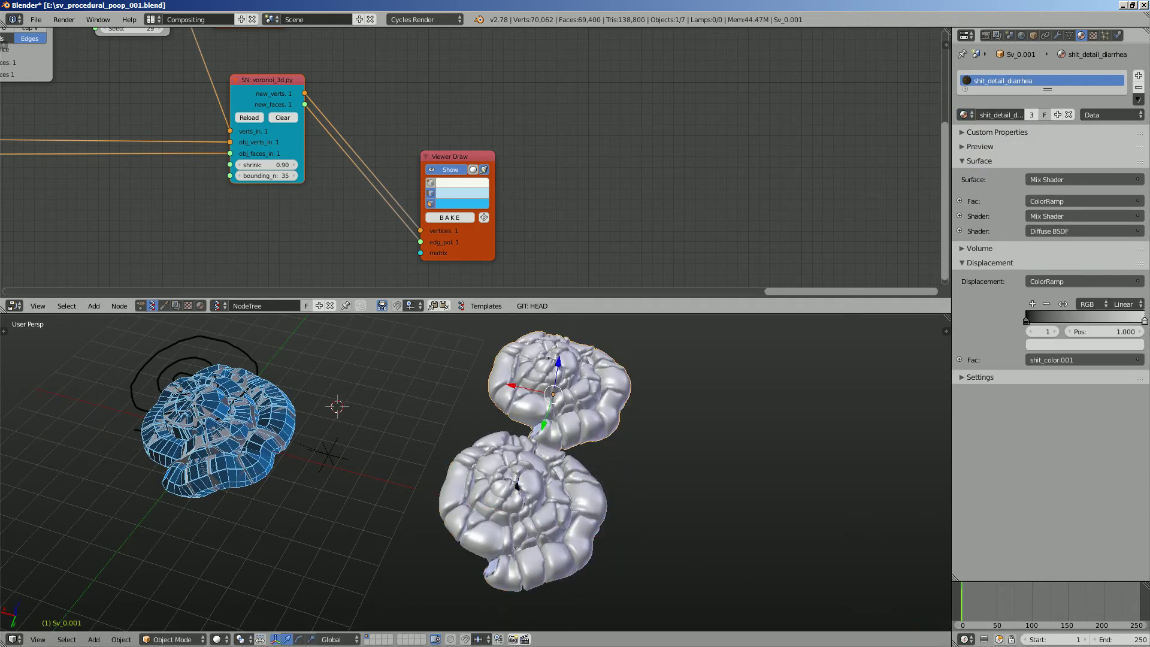
{"action": "left_click", "coordinate": [964, 114]}
{"action": "left_click", "coordinate": [1009, 168]}
{"action": "middle_click_drag", "start_coordinate": [629, 420], "coordinate": [599, 383]}
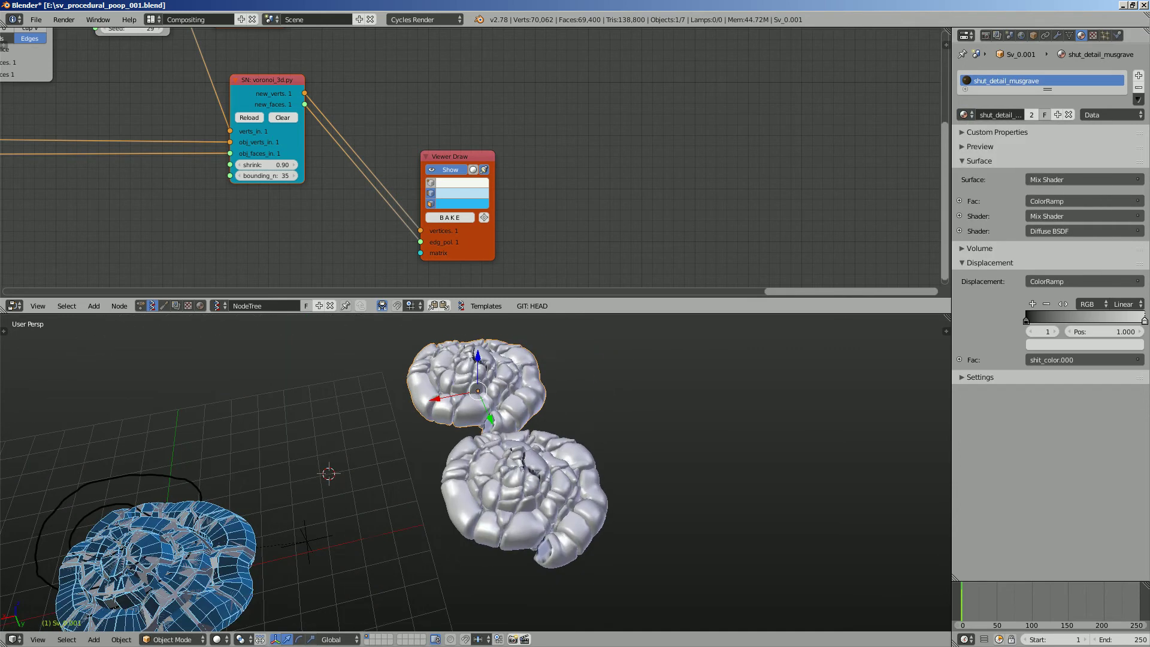
Step: Enlarge the 3D view and turn off the Viewer Draw node's preview of the Voronoi geometry
{"action": "left_click_drag", "start_coordinate": [600, 314], "coordinate": [600, 214]}
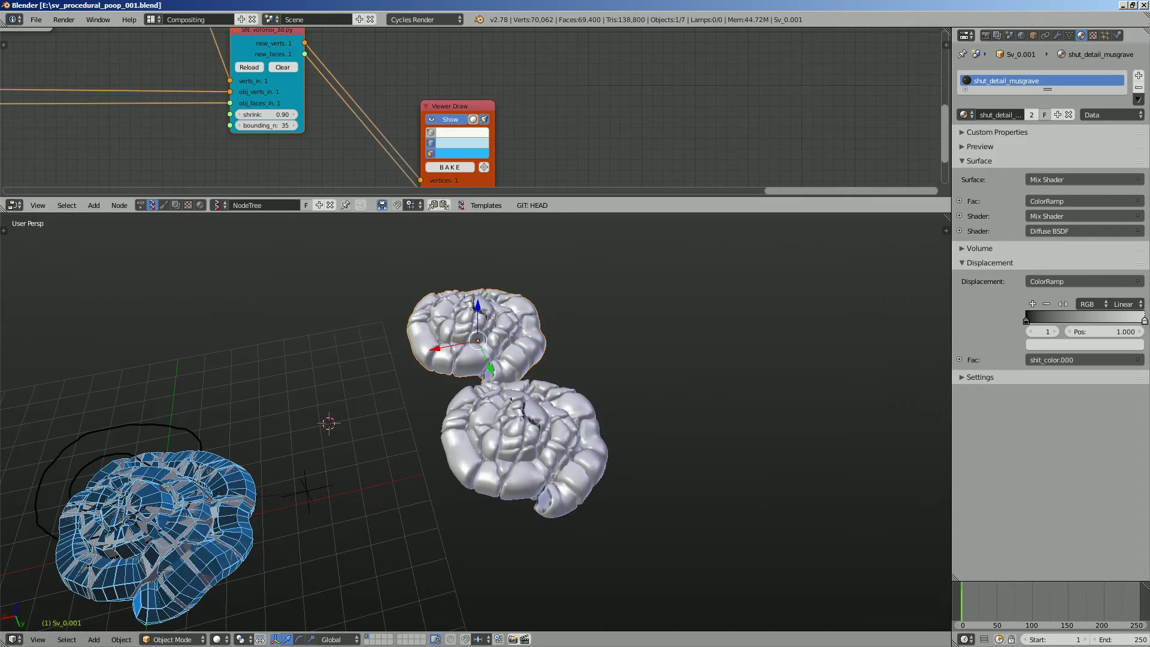
{"action": "middle_click_drag", "start_coordinate": [605, 335], "coordinate": [569, 327]}
{"action": "left_click", "coordinate": [450, 119]}
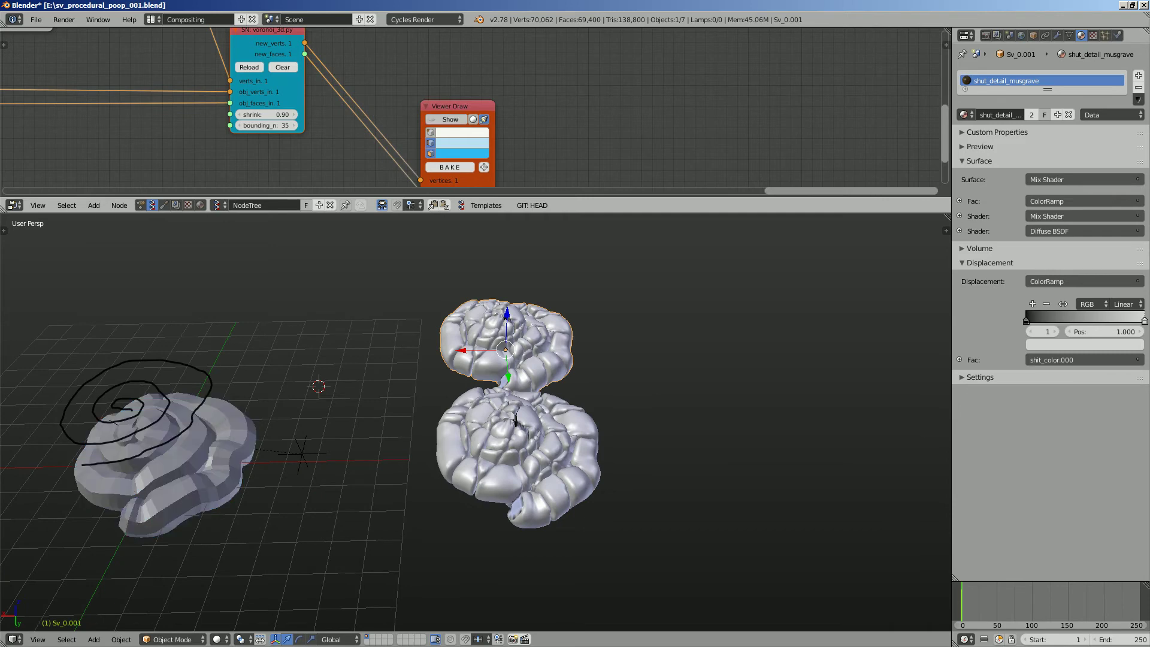
{"action": "left_click", "coordinate": [450, 119]}
{"action": "left_click", "coordinate": [450, 120]}
Step: Duplicate the unfractured spiral mesh behind itself along the Y axis and assign shit_detail_diarrhea to the copy
{"action": "middle_click_drag", "start_coordinate": [444, 336], "coordinate": [549, 290], "text": "shift"}
{"action": "right_click", "coordinate": [288, 414]}
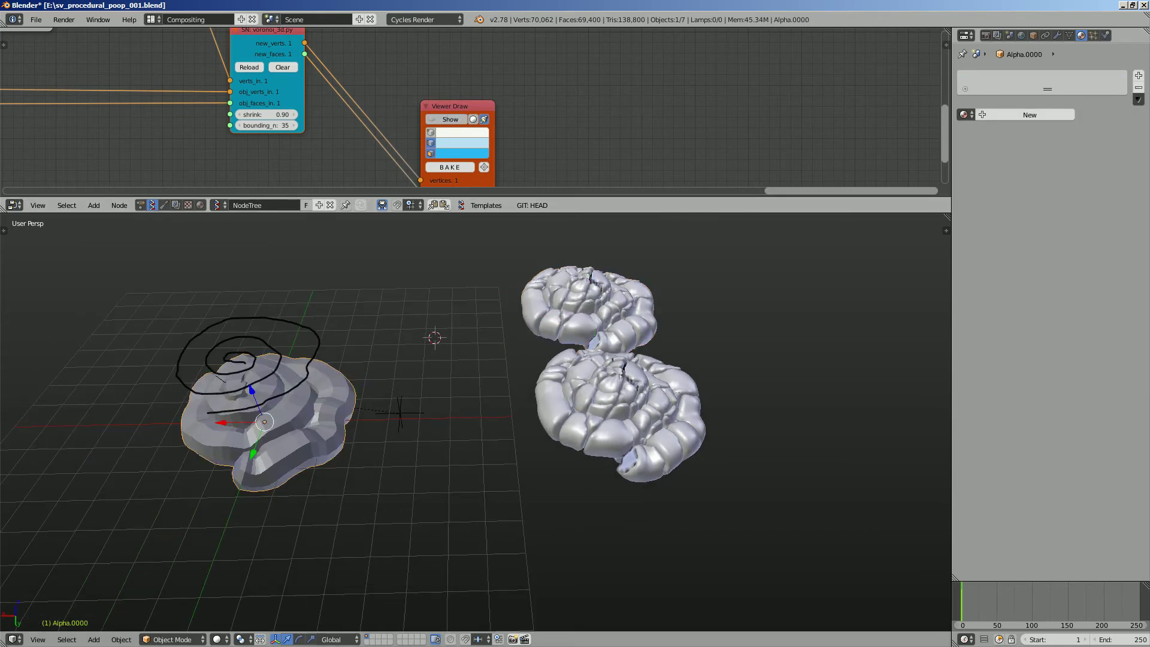
{"action": "middle_click_drag", "start_coordinate": [288, 414], "coordinate": [308, 474]}
{"action": "key", "text": "shift+d"}
{"action": "key", "text": "y"}
{"action": "left_click", "coordinate": [258, 299]}
{"action": "middle_click_drag", "start_coordinate": [258, 299], "coordinate": [255, 240]}
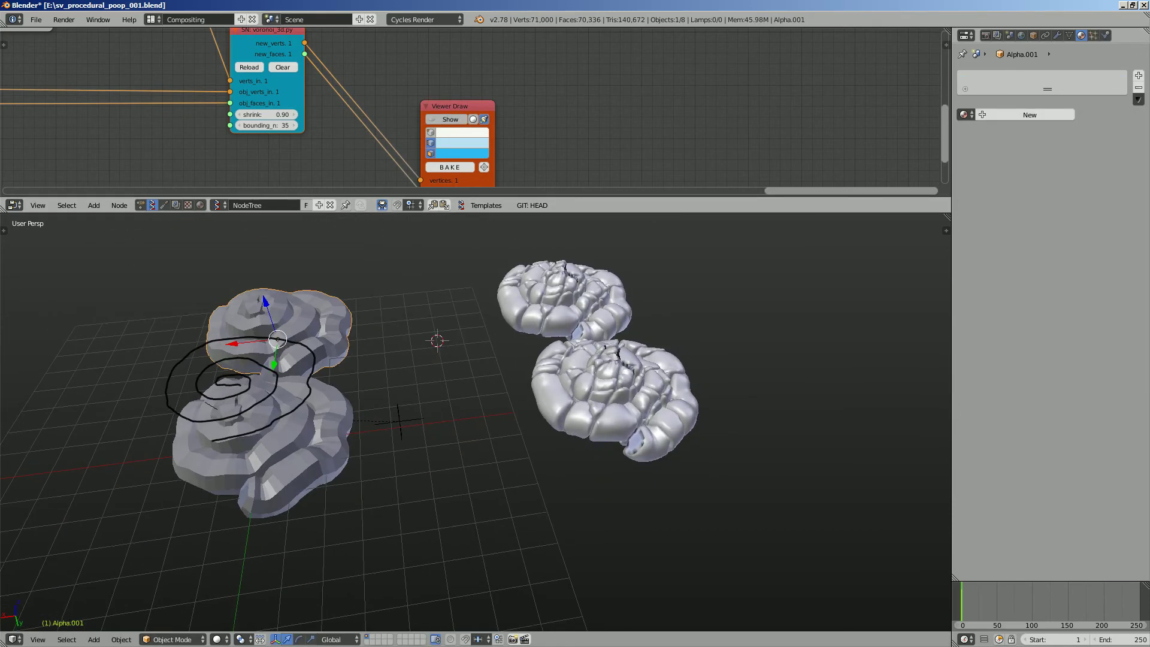
{"action": "left_click", "coordinate": [964, 114]}
{"action": "left_click", "coordinate": [1006, 150]}
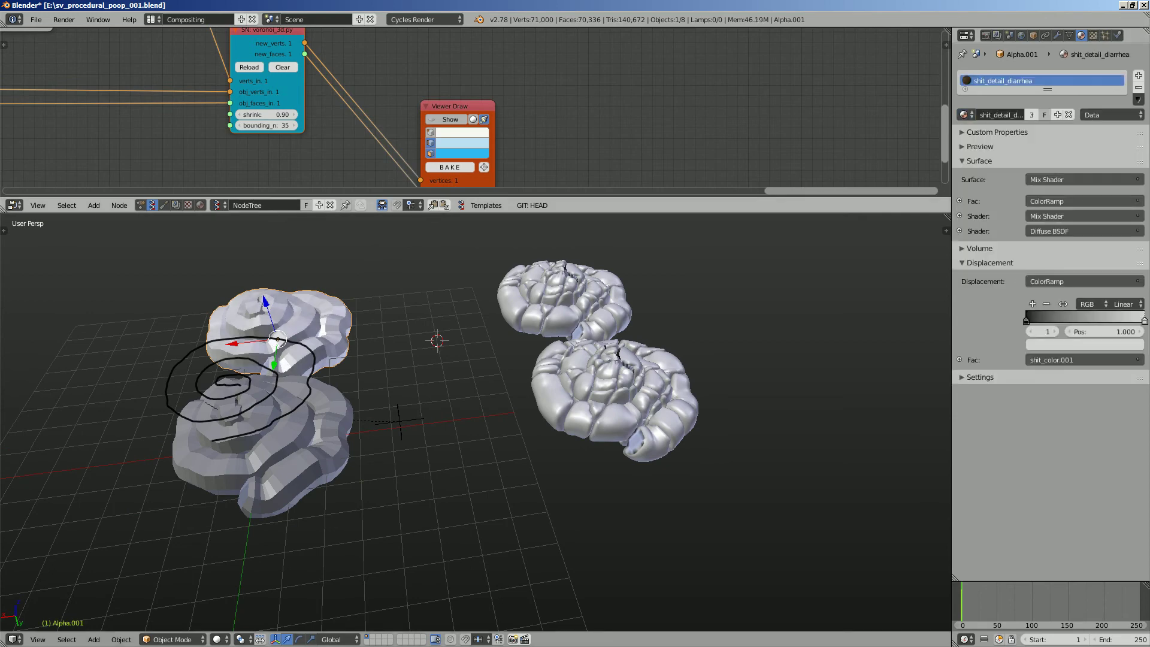
Step: Assign the shut_detail_musgrave material to the original unfractured spiral mesh
{"action": "right_click", "coordinate": [288, 432]}
{"action": "left_click", "coordinate": [964, 114]}
{"action": "left_click", "coordinate": [1013, 167]}
{"action": "middle_click_drag", "start_coordinate": [671, 371], "coordinate": [659, 376]}
Step: Switch the node editor to material shader nodes and examine the Shit Surface and Shit Broken groups of shut_detail_musgrave
{"action": "left_click", "coordinate": [200, 205]}
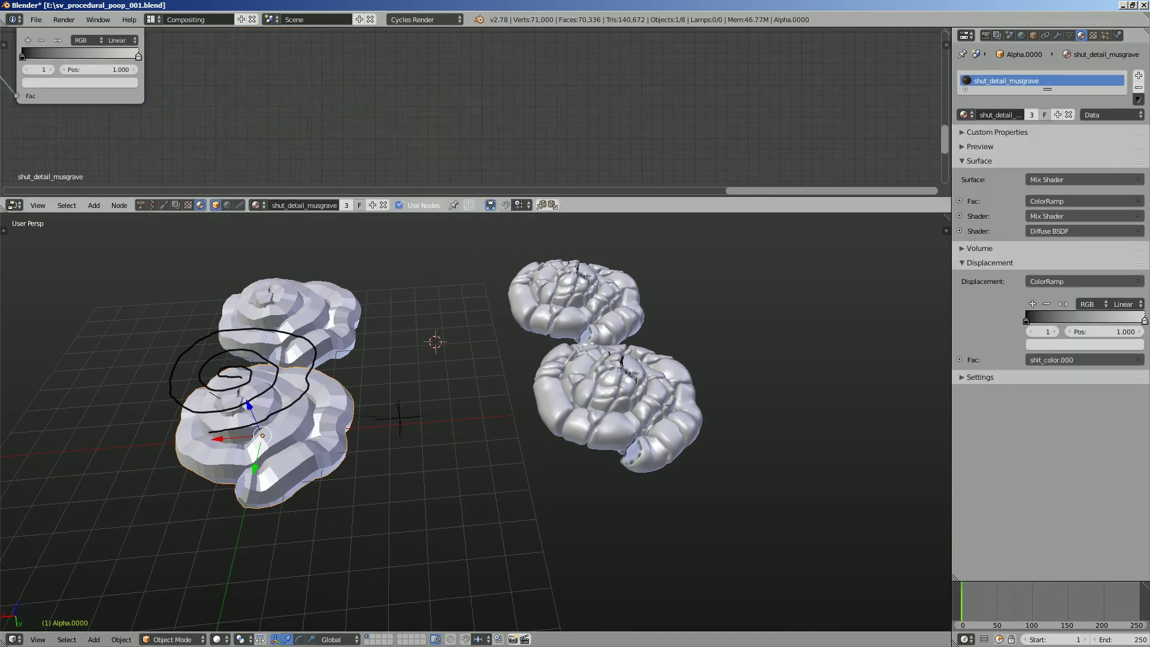
{"action": "left_click_drag", "start_coordinate": [419, 213], "coordinate": [420, 314]}
{"action": "scroll", "coordinate": [471, 162], "scroll_direction": "down", "scroll_amount": 7}
{"action": "scroll", "coordinate": [432, 157], "scroll_direction": "down", "scroll_amount": 4}
{"action": "middle_click_drag", "start_coordinate": [389, 155], "coordinate": [624, 200]}
{"action": "scroll", "coordinate": [905, 191], "scroll_direction": "down", "scroll_amount": 2}
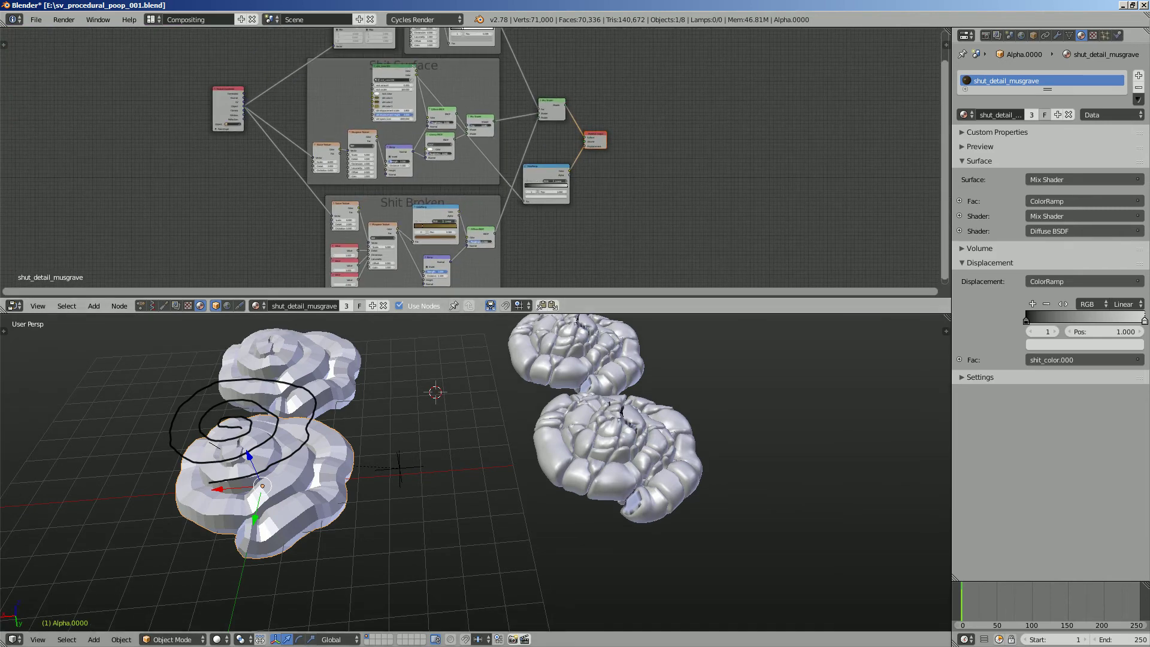
{"action": "left_click_drag", "start_coordinate": [480, 314], "coordinate": [479, 370]}
{"action": "middle_click_drag", "start_coordinate": [479, 179], "coordinate": [482, 220]}
{"action": "scroll", "coordinate": [473, 197], "scroll_direction": "up", "scroll_amount": 5}
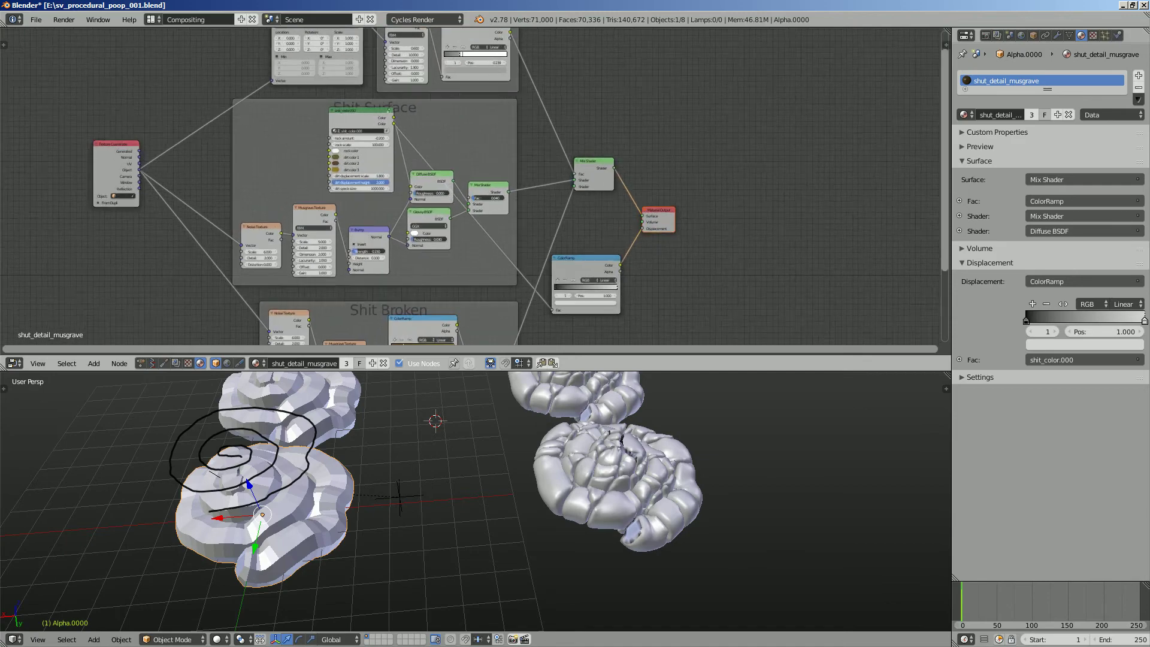
{"action": "scroll", "coordinate": [359, 133], "scroll_direction": "up", "scroll_amount": 4}
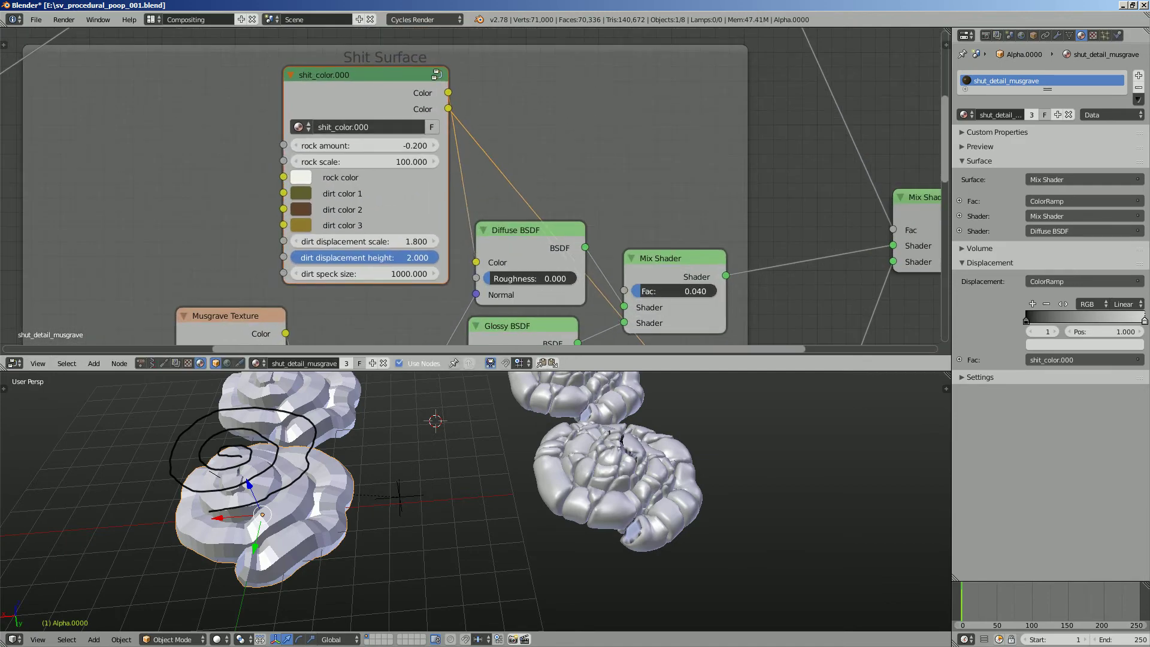
{"action": "middle_click_drag", "start_coordinate": [372, 270], "coordinate": [460, 108]}
{"action": "left_click_drag", "start_coordinate": [323, 154], "coordinate": [341, 163]}
{"action": "middle_click_drag", "start_coordinate": [413, 114], "coordinate": [343, 242]}
{"action": "scroll", "coordinate": [384, 207], "scroll_direction": "down", "scroll_amount": 1}
{"action": "left_click_drag", "start_coordinate": [389, 53], "coordinate": [392, 55]}
{"action": "scroll", "coordinate": [464, 66], "scroll_direction": "down", "scroll_amount": 3}
{"action": "middle_click_drag", "start_coordinate": [467, 156], "coordinate": [454, 84]}
Step: Select both fractured Voronoi meshes and move them closer to the two unfractured spirals
{"action": "right_click", "coordinate": [585, 399]}
{"action": "right_click", "coordinate": [603, 465], "text": "shift"}
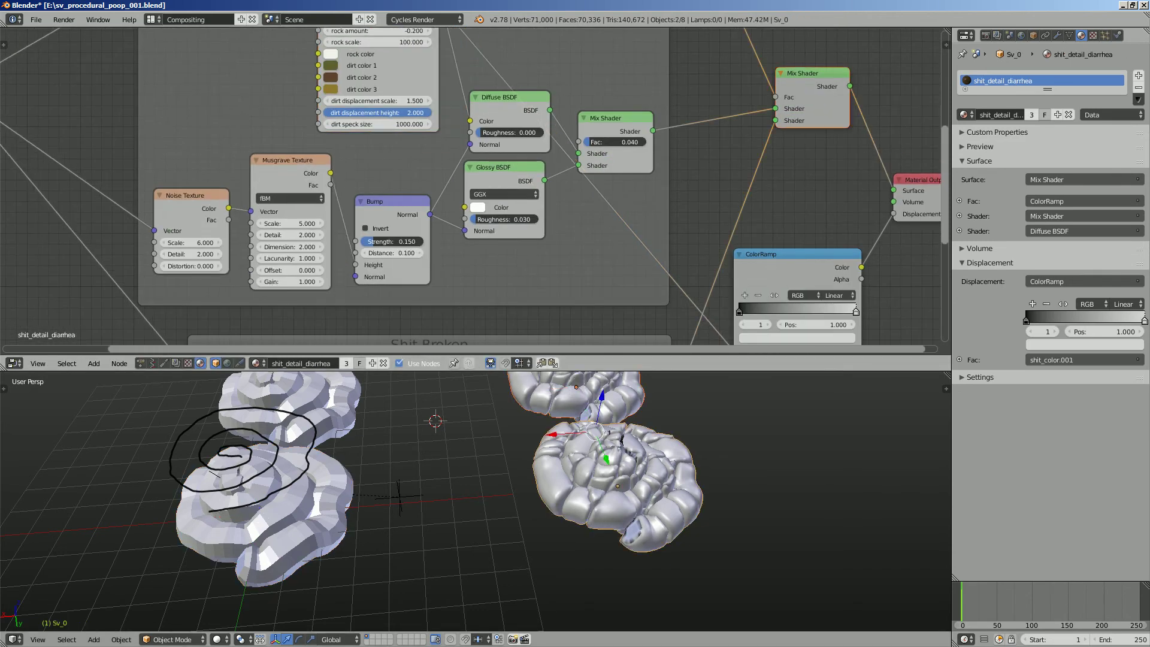
{"action": "key", "text": "g"}
{"action": "left_click", "coordinate": [473, 491]}
{"action": "middle_click_drag", "start_coordinate": [473, 490], "coordinate": [454, 457]}
{"action": "key", "text": "g"}
{"action": "left_click", "coordinate": [454, 427]}
Step: Add an area lamp to the scene and scale it up to roughly the size of one mesh
{"action": "left_click_drag", "start_coordinate": [479, 370], "coordinate": [479, 227]}
{"action": "middle_click_drag", "start_coordinate": [486, 336], "coordinate": [513, 380]}
{"action": "key", "text": "shift+a"}
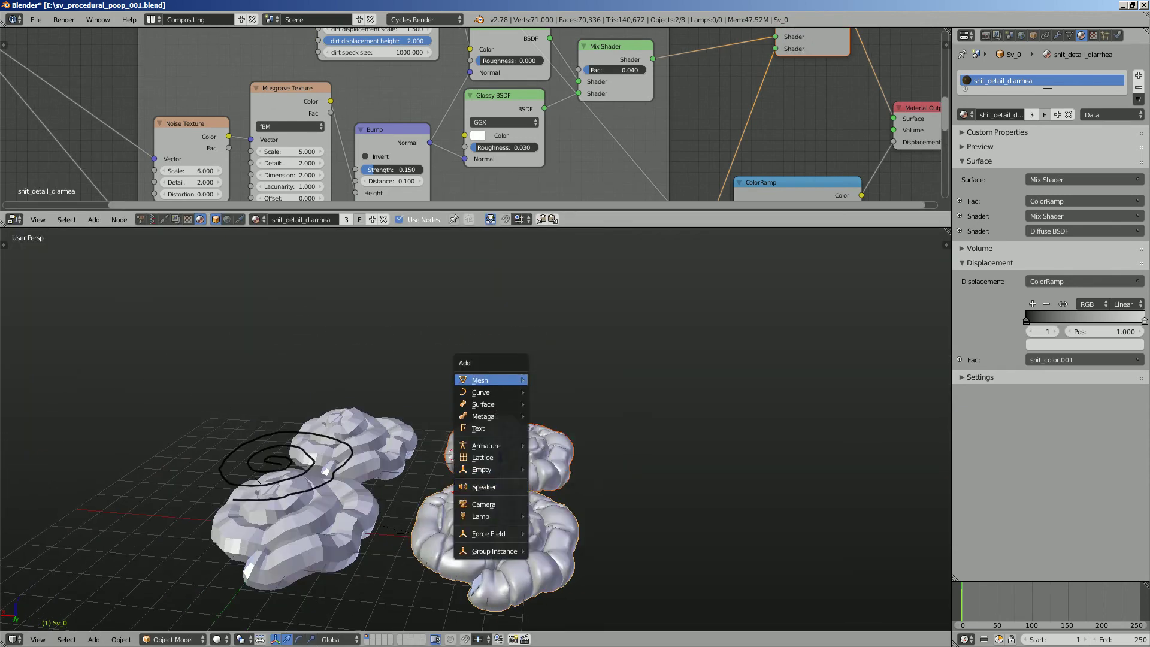
{"action": "mouse_move", "coordinate": [486, 380]}
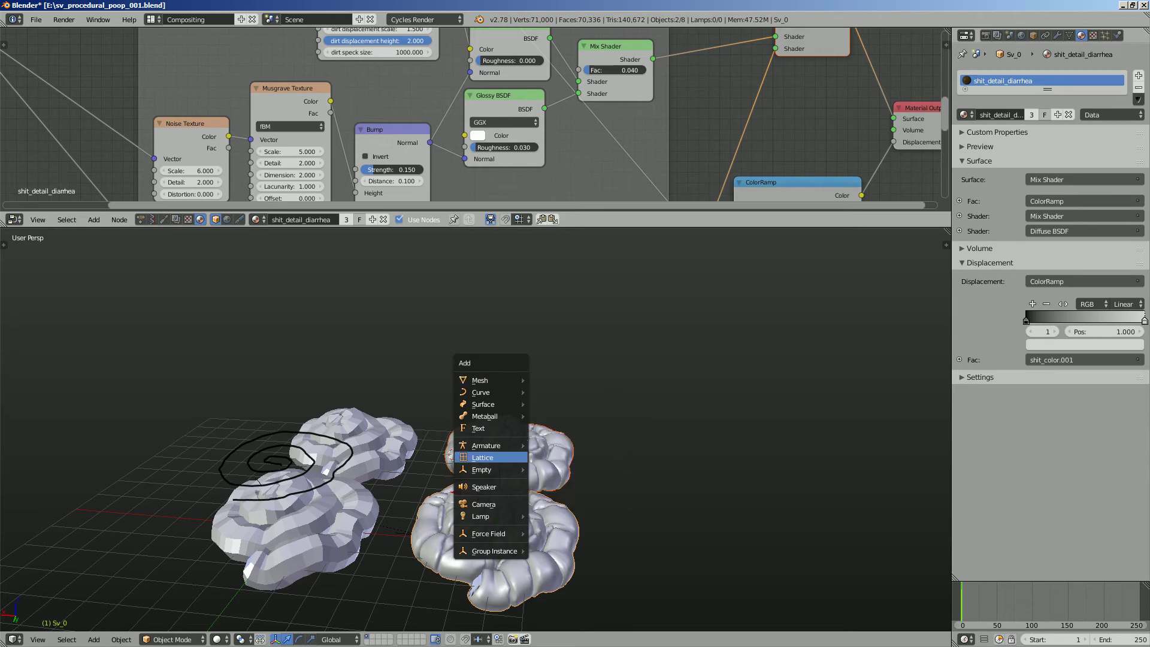
{"action": "mouse_move", "coordinate": [485, 516]}
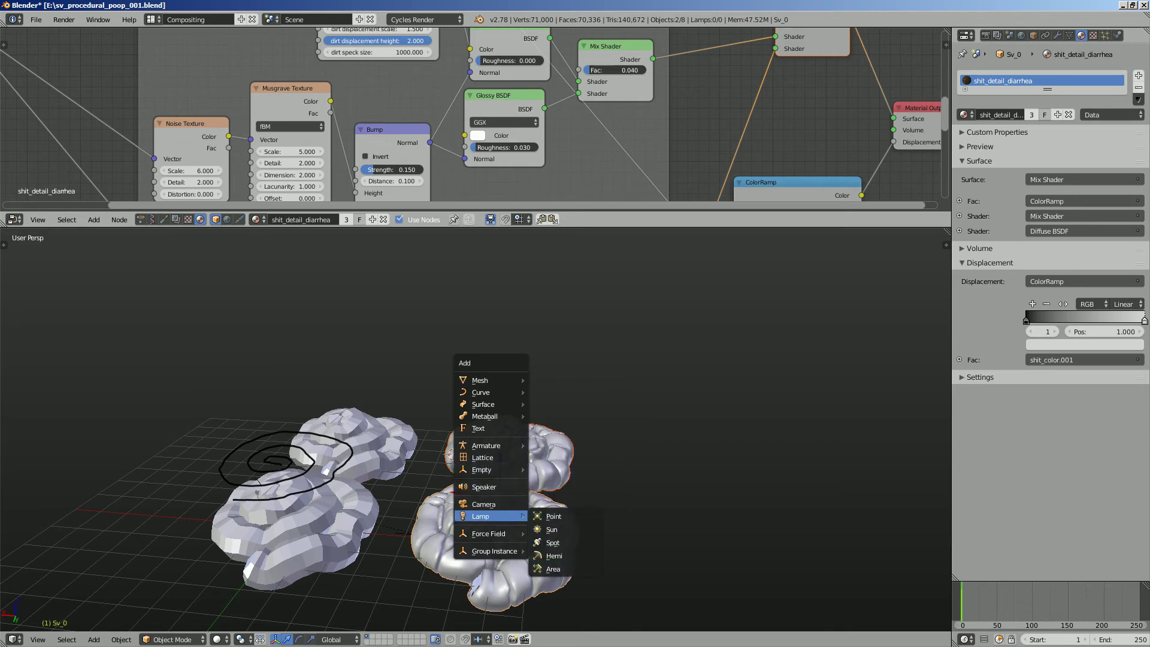
{"action": "left_click", "coordinate": [552, 569]}
{"action": "key", "text": "s"}
{"action": "left_click", "coordinate": [667, 494]}
{"action": "key", "text": "s"}
{"action": "left_click", "coordinate": [668, 495]}
{"action": "key", "text": "s"}
{"action": "left_click", "coordinate": [701, 509]}
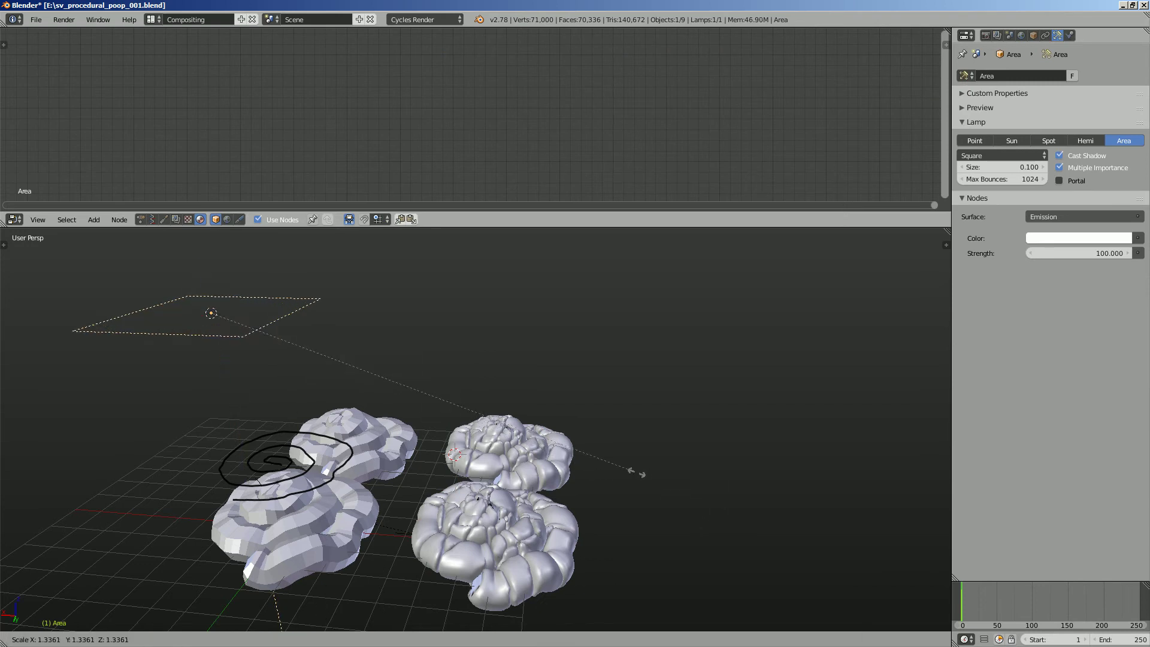
Step: Rotate the area lamp so that it tilts down towards the four meshes
{"action": "key", "text": "r"}
{"action": "key", "text": "r"}
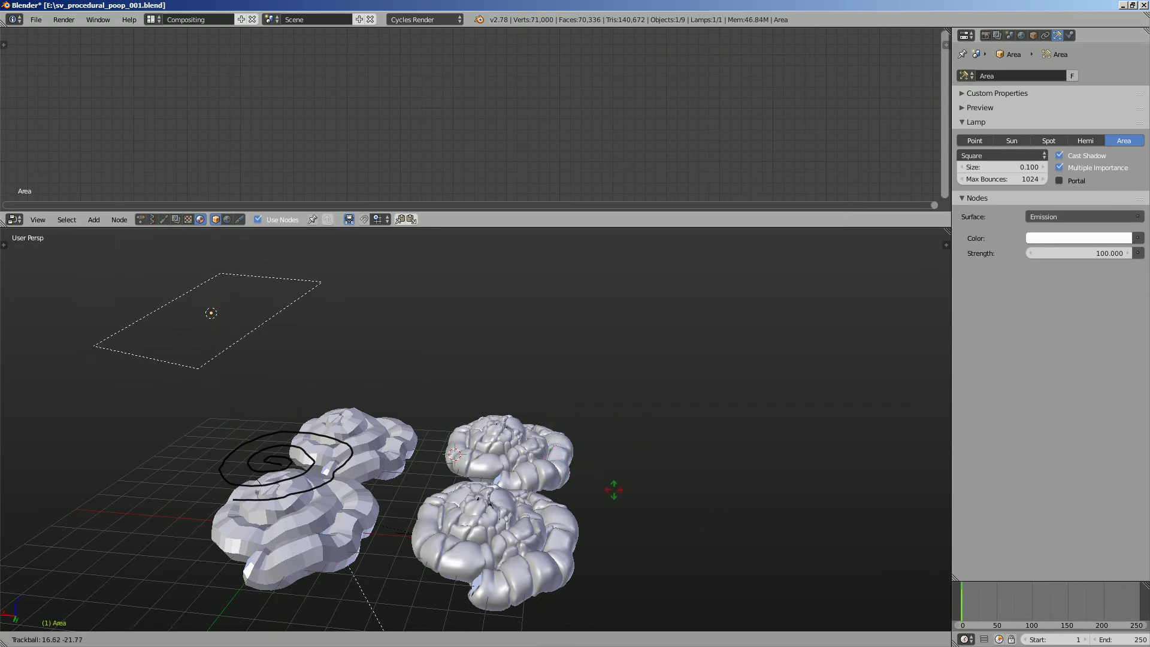
{"action": "left_click", "coordinate": [642, 462]}
{"action": "middle_click_drag", "start_coordinate": [643, 462], "coordinate": [657, 462]}
{"action": "key", "text": "r"}
{"action": "left_click", "coordinate": [637, 109]}
{"action": "middle_click_drag", "start_coordinate": [575, 372], "coordinate": [545, 401]}
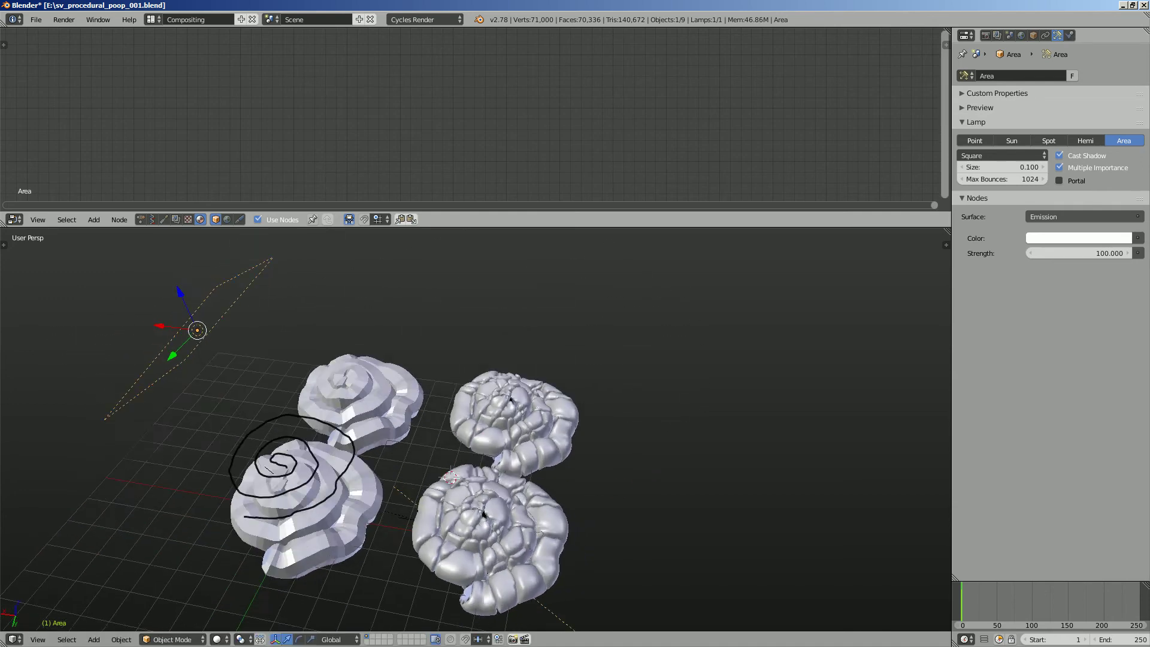
Step: Move the area lamp above and to the side of the unfractured spirals, checking its placement from several angles
{"action": "key", "text": "g"}
{"action": "left_click", "coordinate": [576, 444]}
{"action": "mouse_move", "coordinate": [575, 443]}
{"action": "middle_mouse_down"}
{"action": "mouse_move", "coordinate": [500, 414]}
{"action": "mouse_move", "coordinate": [494, 398]}
{"action": "mouse_move", "coordinate": [557, 434]}
{"action": "middle_mouse_up"}
{"action": "key", "text": "g"}
{"action": "left_click", "coordinate": [443, 384]}
{"action": "key", "text": "g"}
{"action": "left_click", "coordinate": [438, 456]}
{"action": "middle_click_drag", "start_coordinate": [437, 455], "coordinate": [407, 378]}
Step: Fine-tune the area lamp's rotation and position, and save the file
{"action": "key", "text": "r"}
{"action": "left_click", "coordinate": [413, 432]}
{"action": "key", "text": "g"}
{"action": "left_click", "coordinate": [443, 437]}
{"action": "key", "text": "ctrl+s"}
{"action": "scroll", "coordinate": [419, 408], "scroll_direction": "up", "scroll_amount": 2}
{"action": "scroll", "coordinate": [419, 408], "scroll_direction": "down", "scroll_amount": 2}
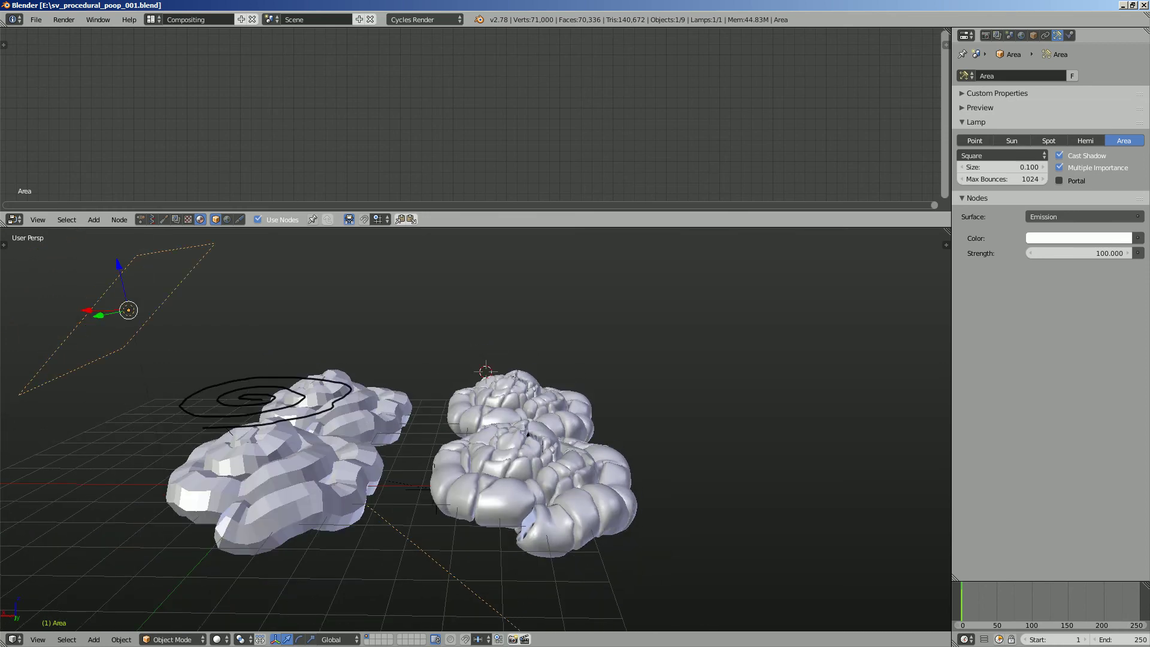
Step: Switch the 3D view to Rendered shading and view the four meshes with their materials
{"action": "left_click", "coordinate": [219, 640]}
{"action": "left_click", "coordinate": [252, 559]}
{"action": "middle_click_drag", "start_coordinate": [443, 413], "coordinate": [434, 422]}
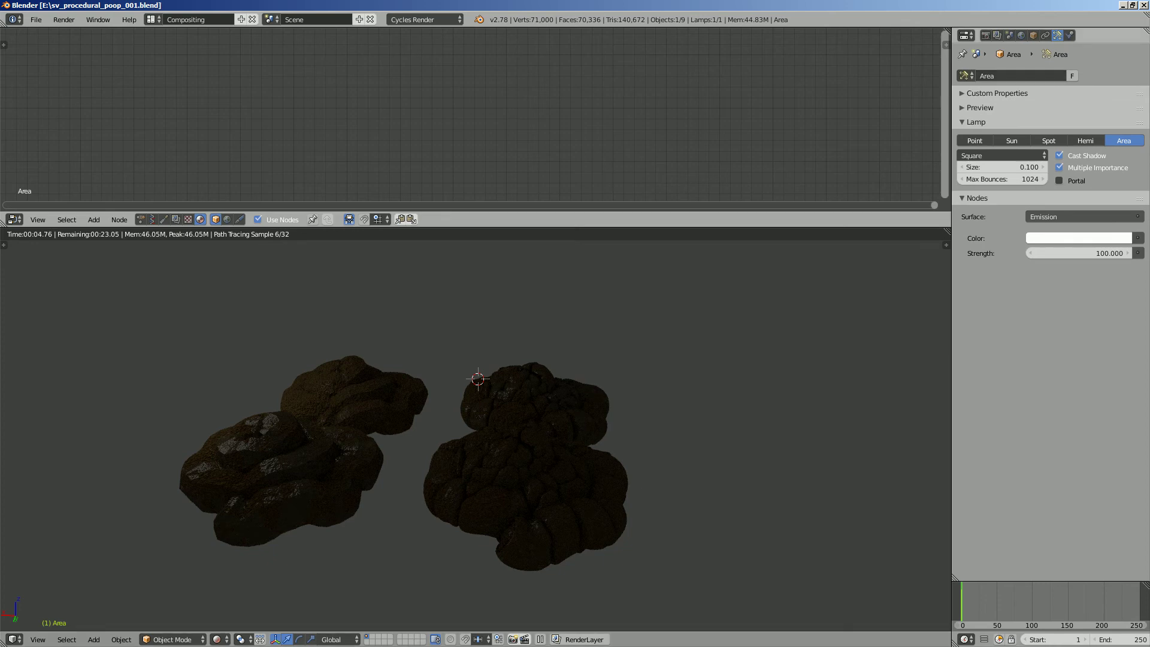
{"action": "middle_click_drag", "start_coordinate": [479, 420], "coordinate": [467, 421]}
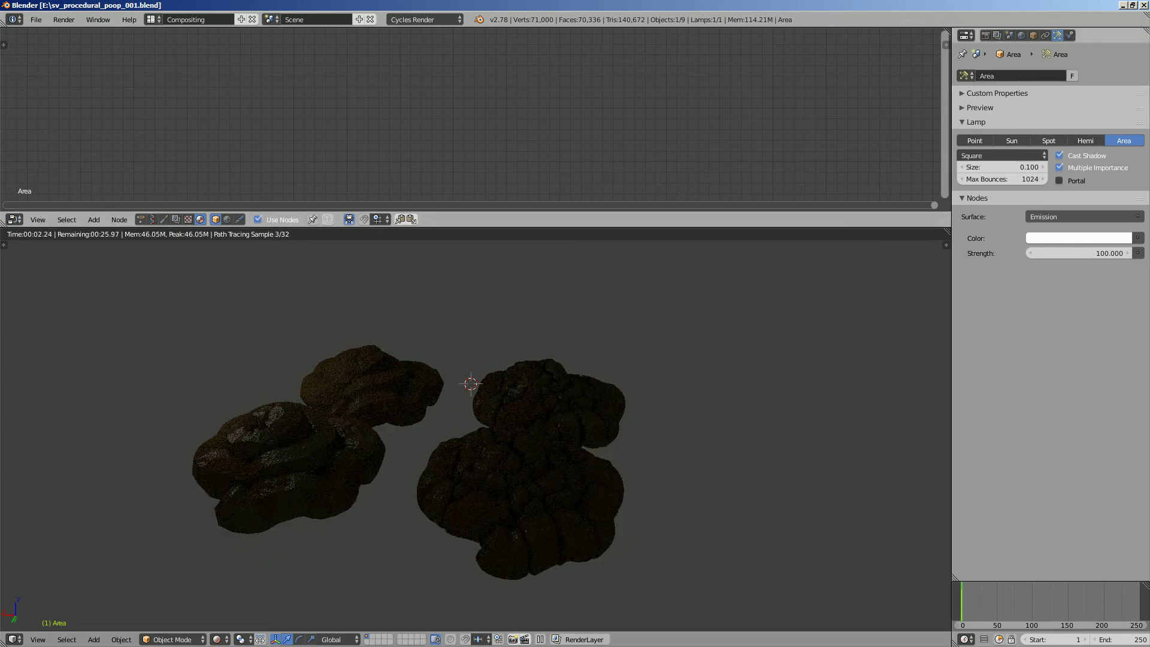
Step: Set the Cycles render device to GPU Compute
{"action": "left_click", "coordinate": [986, 34]}
{"action": "left_click", "coordinate": [1061, 135]}
{"action": "left_click", "coordinate": [1055, 107]}
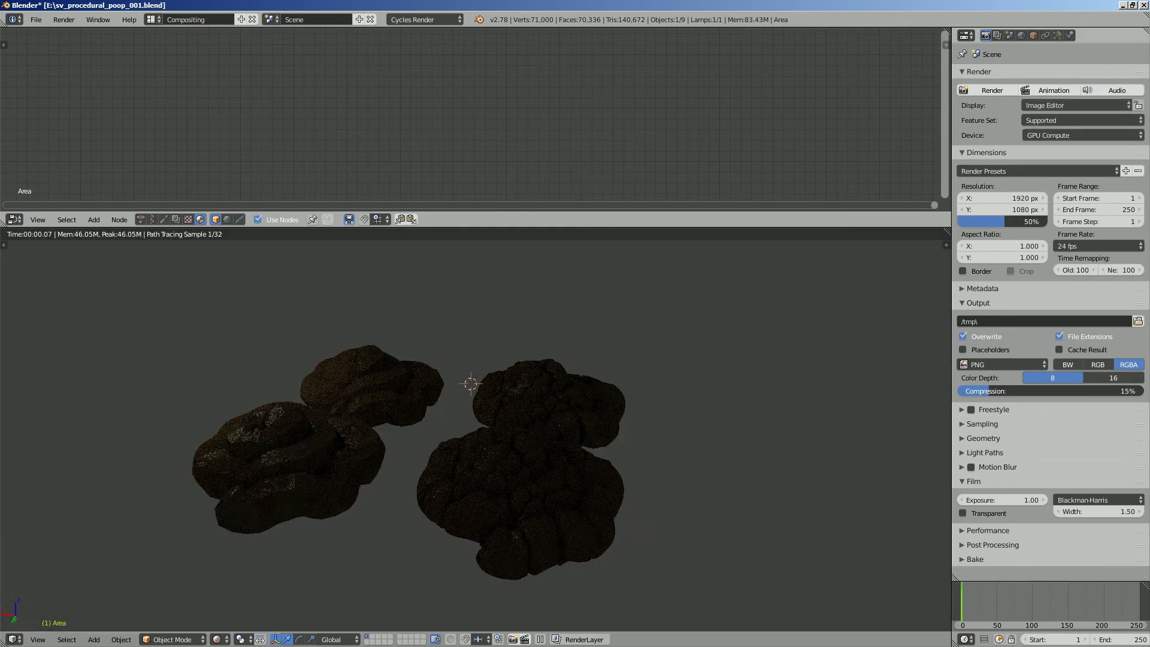
Step: Set the area lamp's emission strength to 250, and nudge it up to 256.2
{"action": "left_click", "coordinate": [1057, 35]}
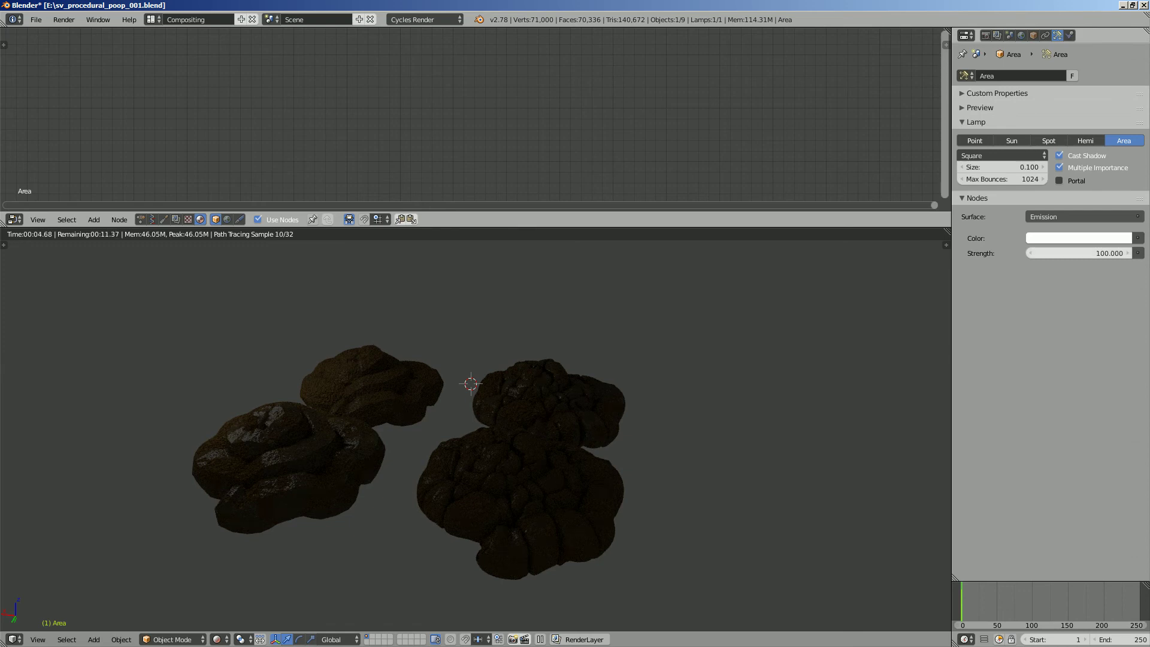
{"action": "left_click", "coordinate": [1078, 254]}
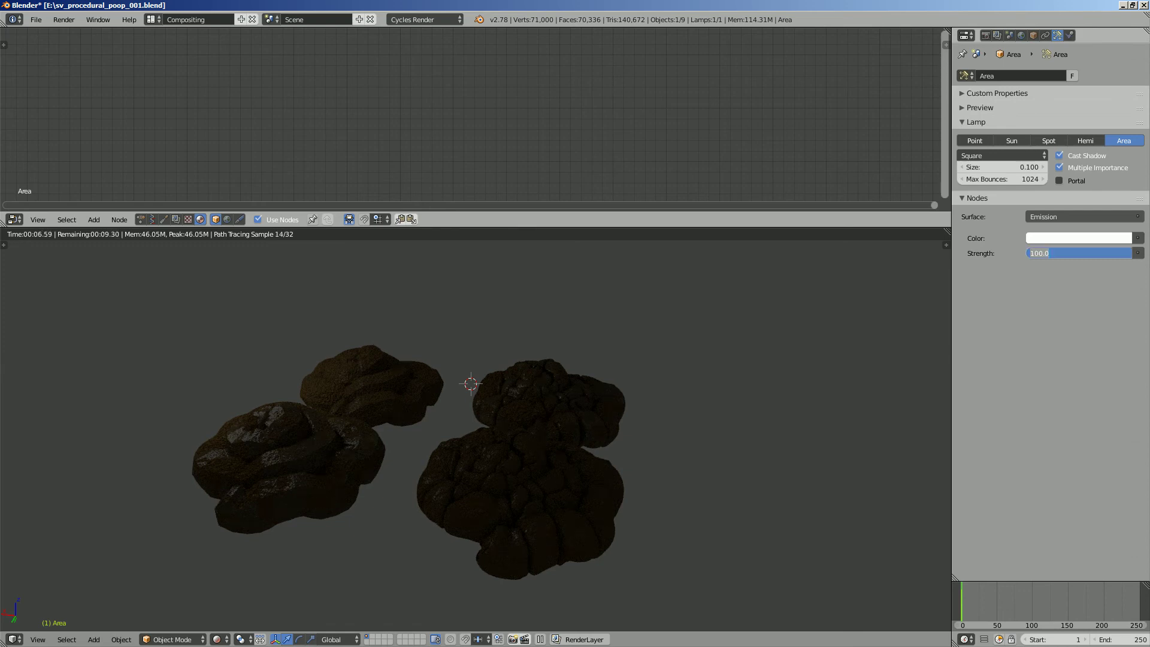
{"action": "type", "text": "250"}
{"action": "key", "text": "Return"}
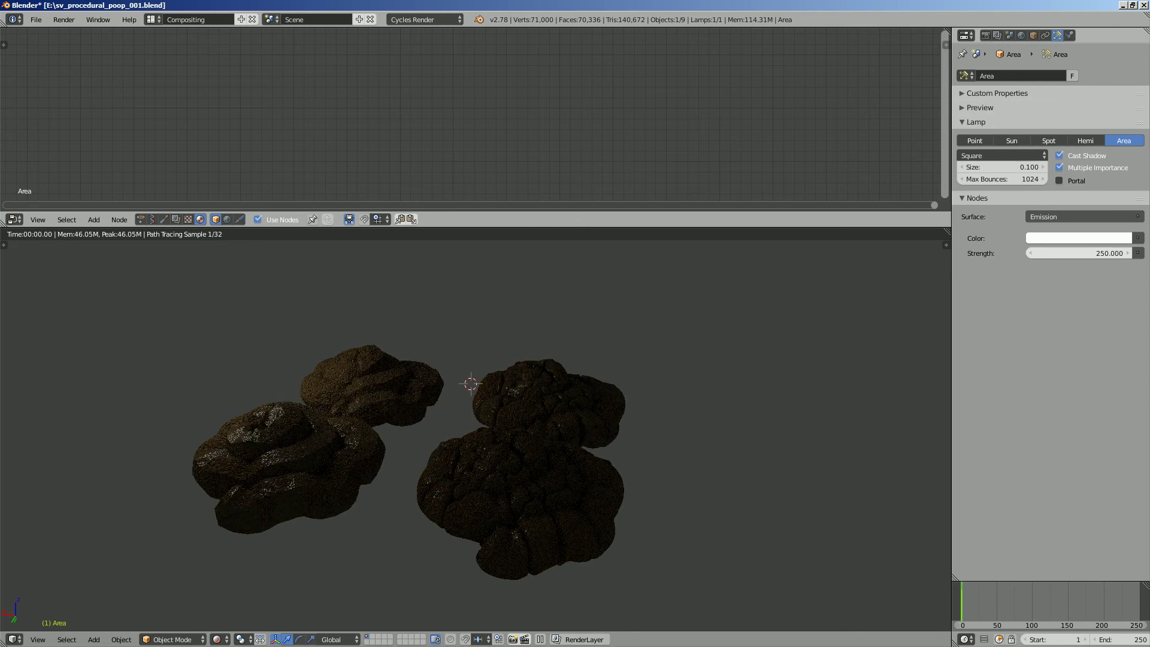
{"action": "left_click", "coordinate": [1079, 254]}
{"action": "left_click_drag", "start_coordinate": [1079, 253], "coordinate": [1097, 253]}
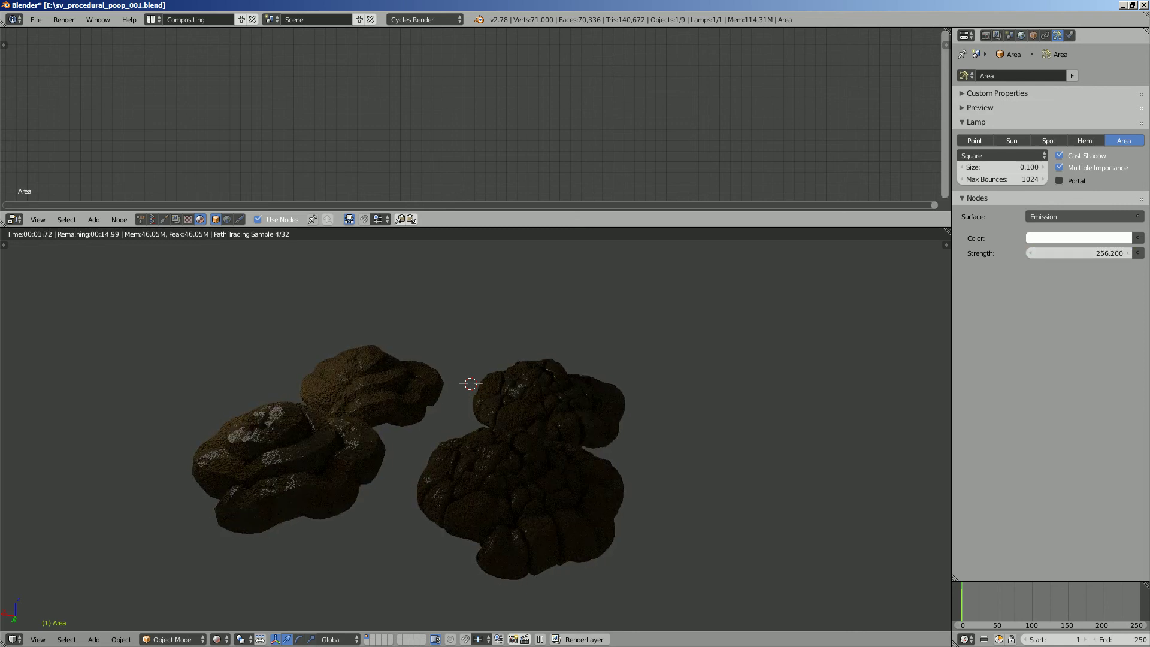
Step: Enable Ambient Occlusion for the world and set its factor to 0.1
{"action": "left_click", "coordinate": [1021, 36]}
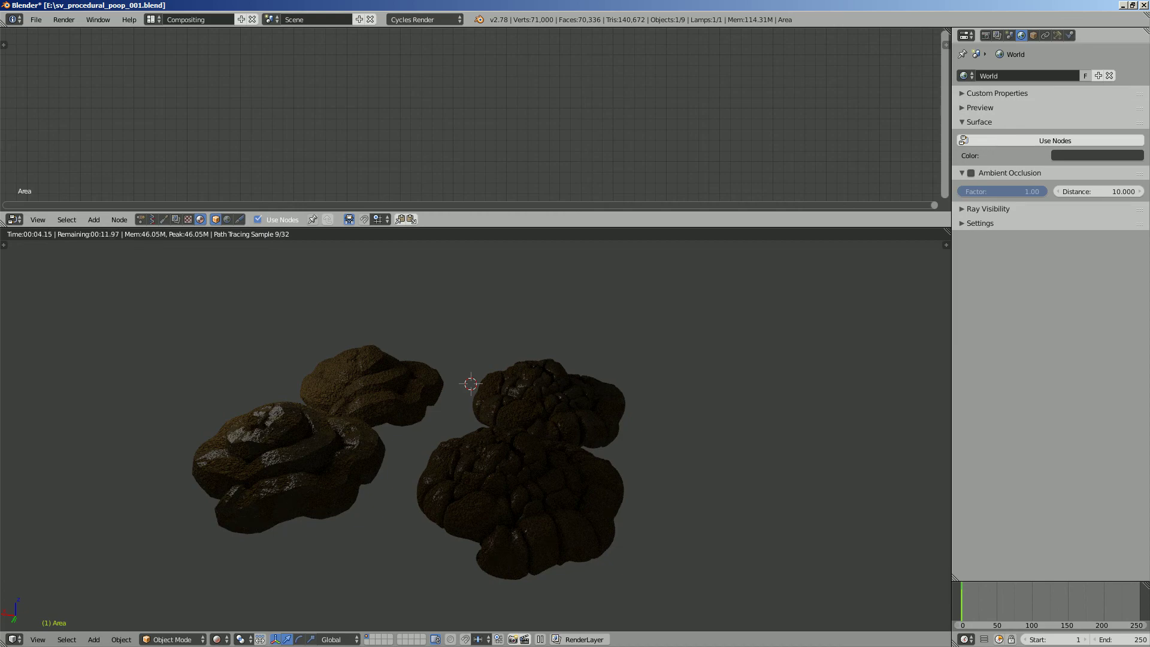
{"action": "left_click", "coordinate": [971, 173]}
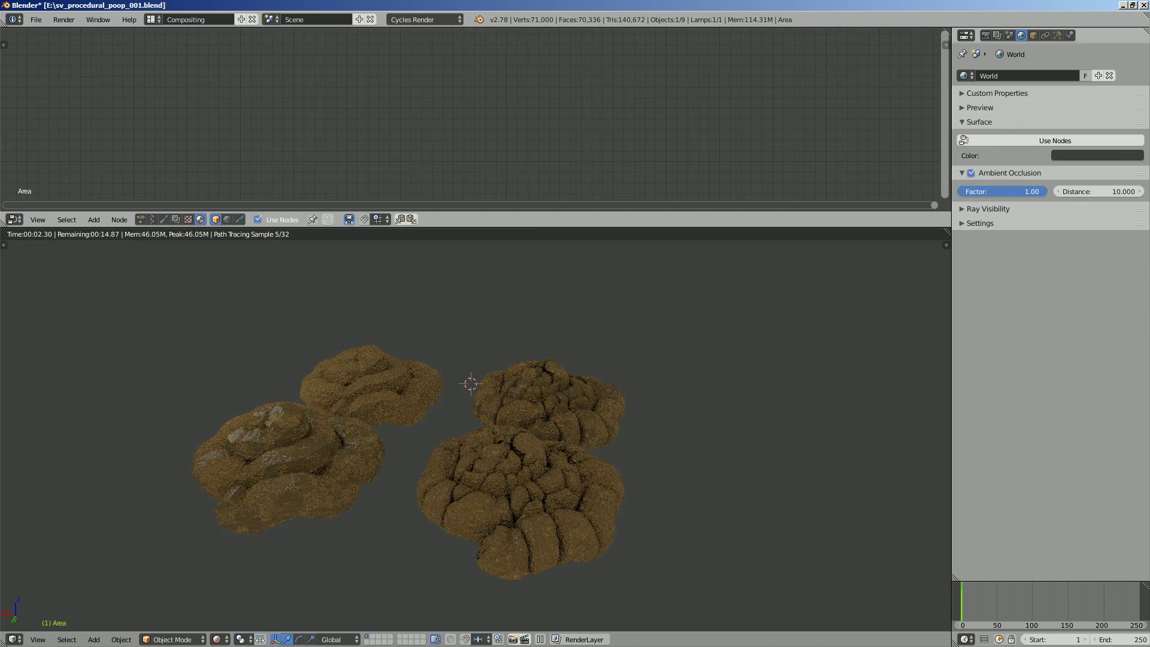
{"action": "left_click", "coordinate": [1002, 192]}
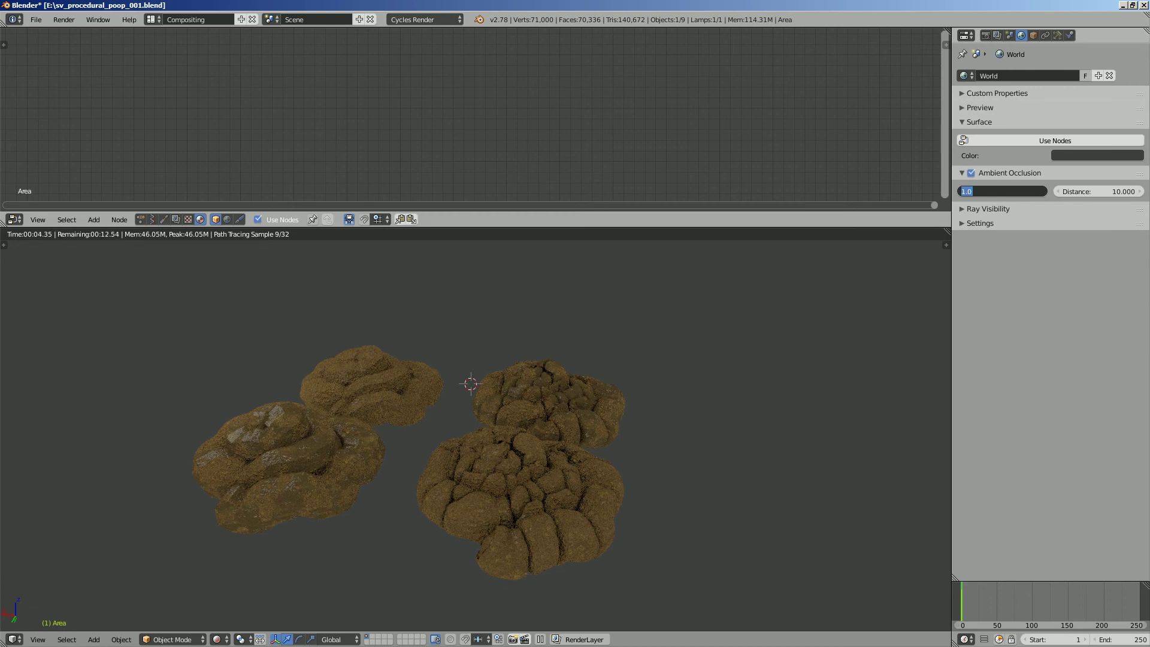
{"action": "key", "text": "Return"}
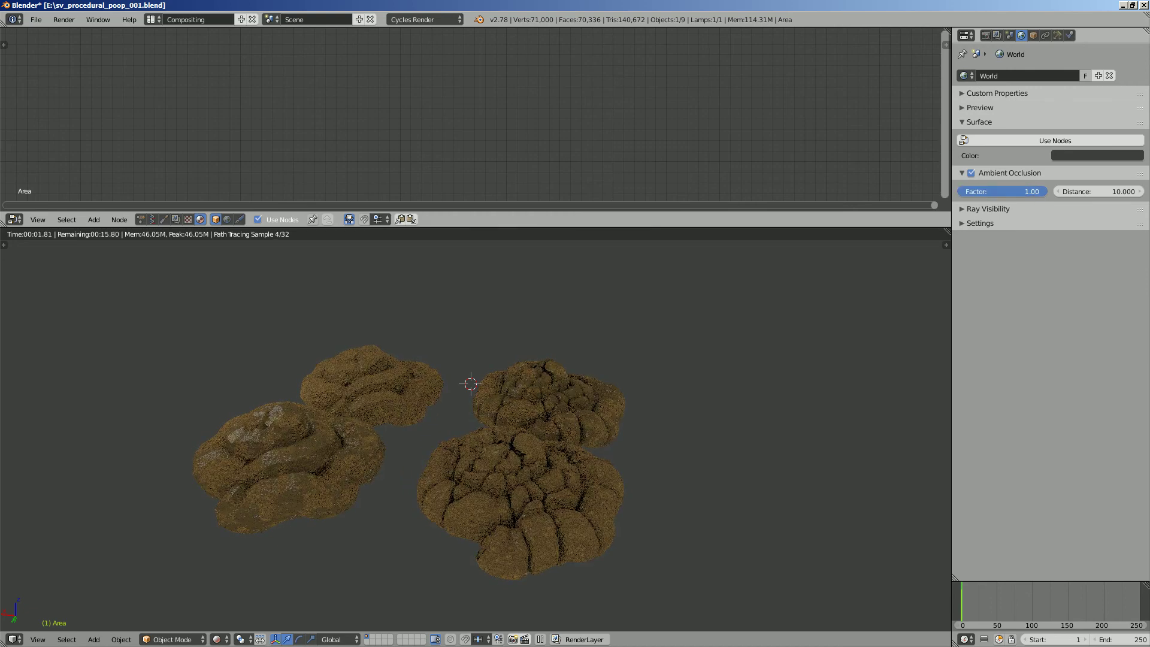
{"action": "left_click", "coordinate": [1002, 192]}
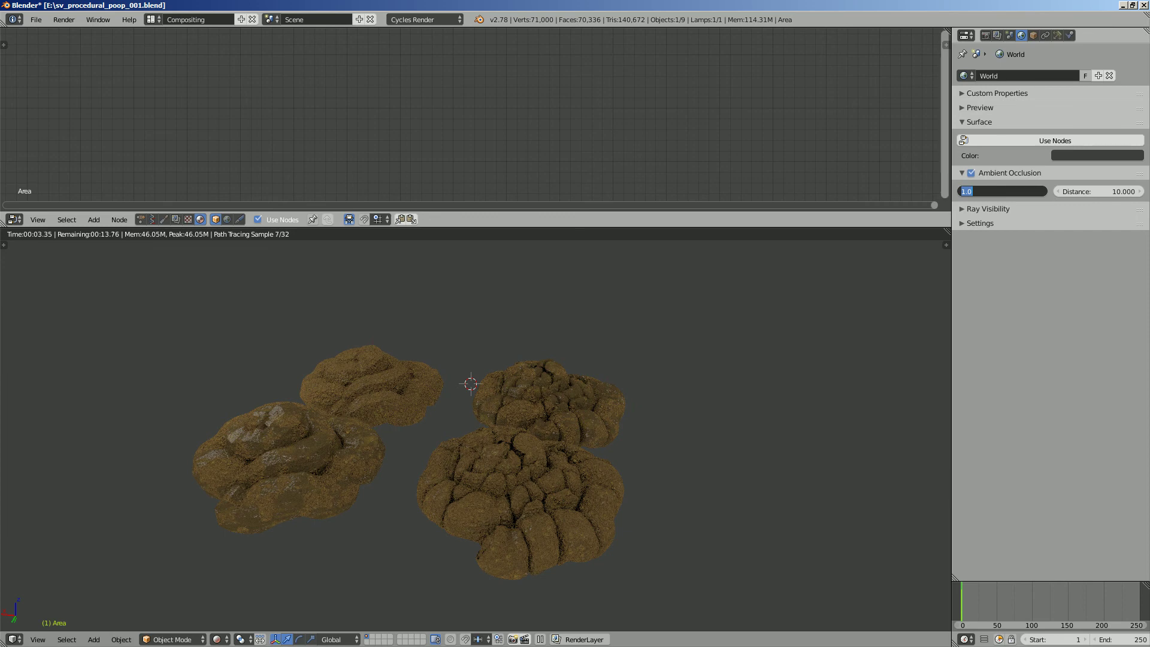
{"action": "type", "text": "0.1"}
{"action": "key", "text": "Return"}
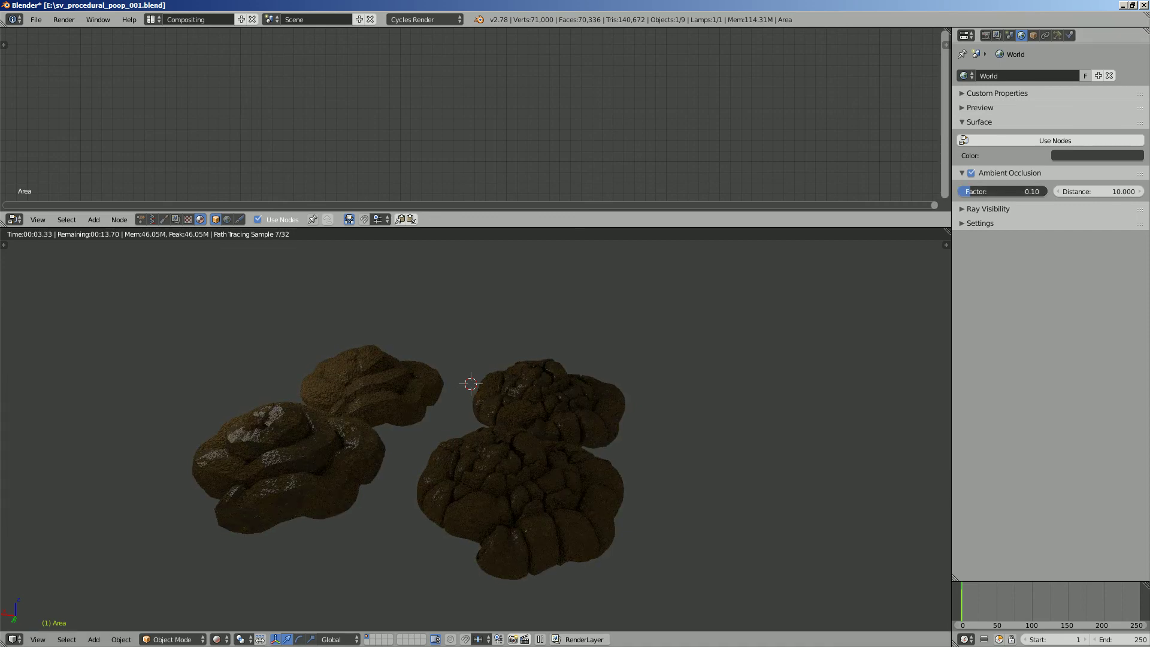
Step: Examine the rendered meshes from new angles to compare the two materials on the smooth and fractured spirals
{"action": "middle_click_drag", "start_coordinate": [509, 443], "coordinate": [472, 423]}
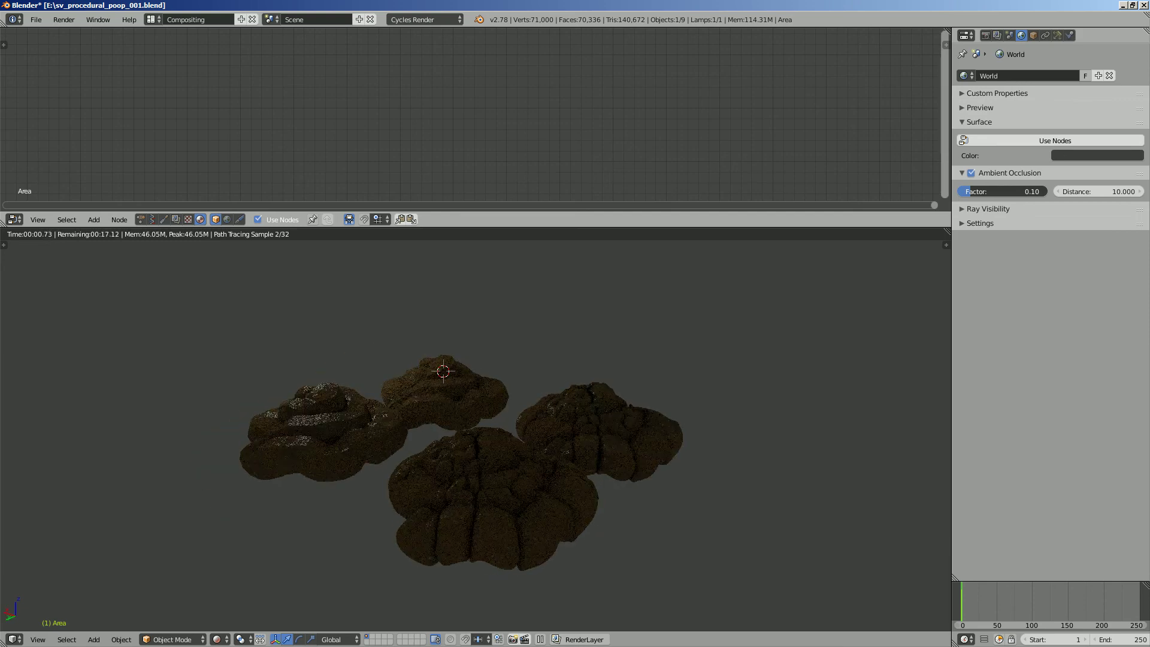
{"action": "middle_click_drag", "start_coordinate": [473, 420], "coordinate": [477, 449]}
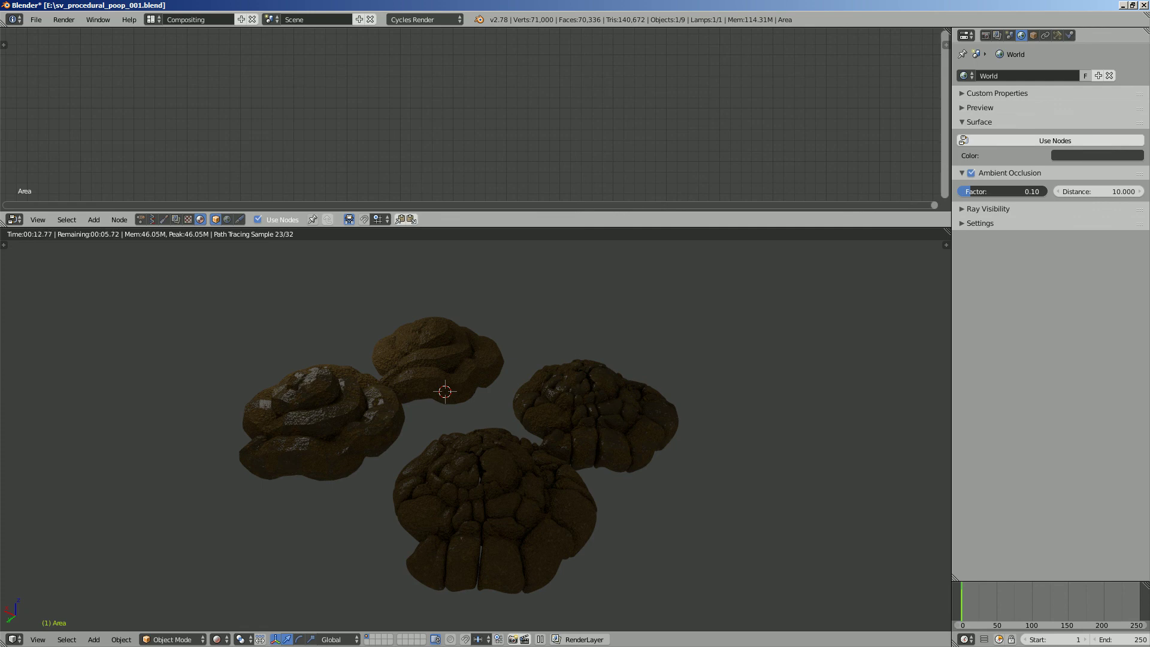
{"action": "left_click", "coordinate": [427, 337]}
{"action": "left_click", "coordinate": [628, 304]}
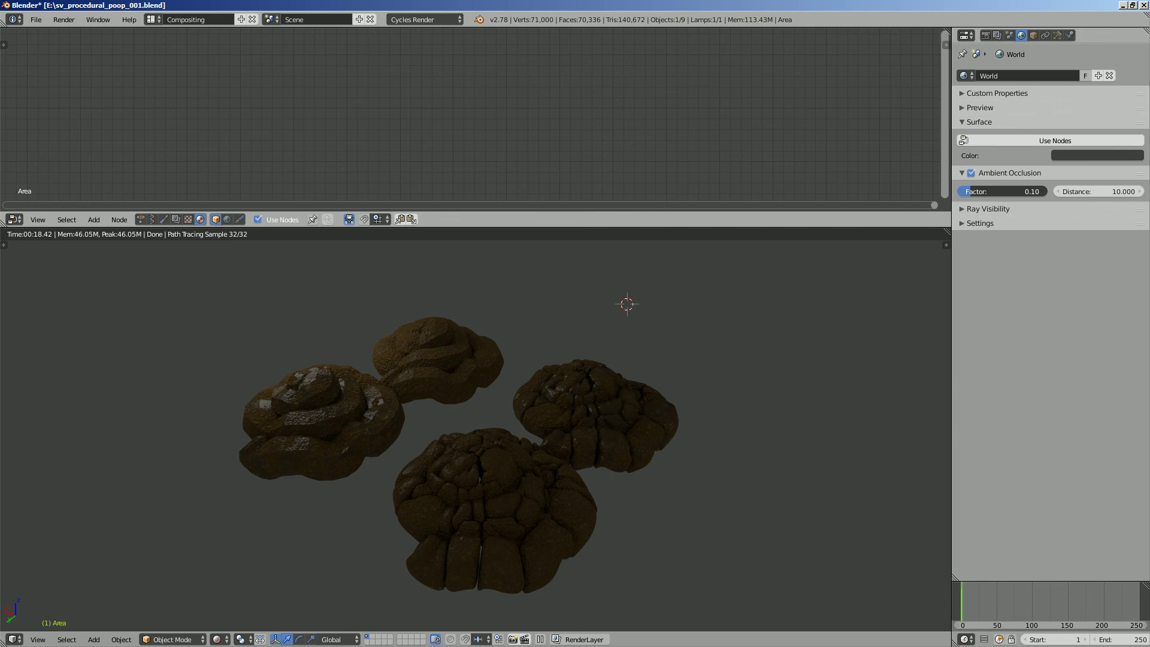
{"action": "left_click", "coordinate": [504, 421]}
{"action": "left_click", "coordinate": [572, 349]}
{"action": "left_click", "coordinate": [640, 343]}
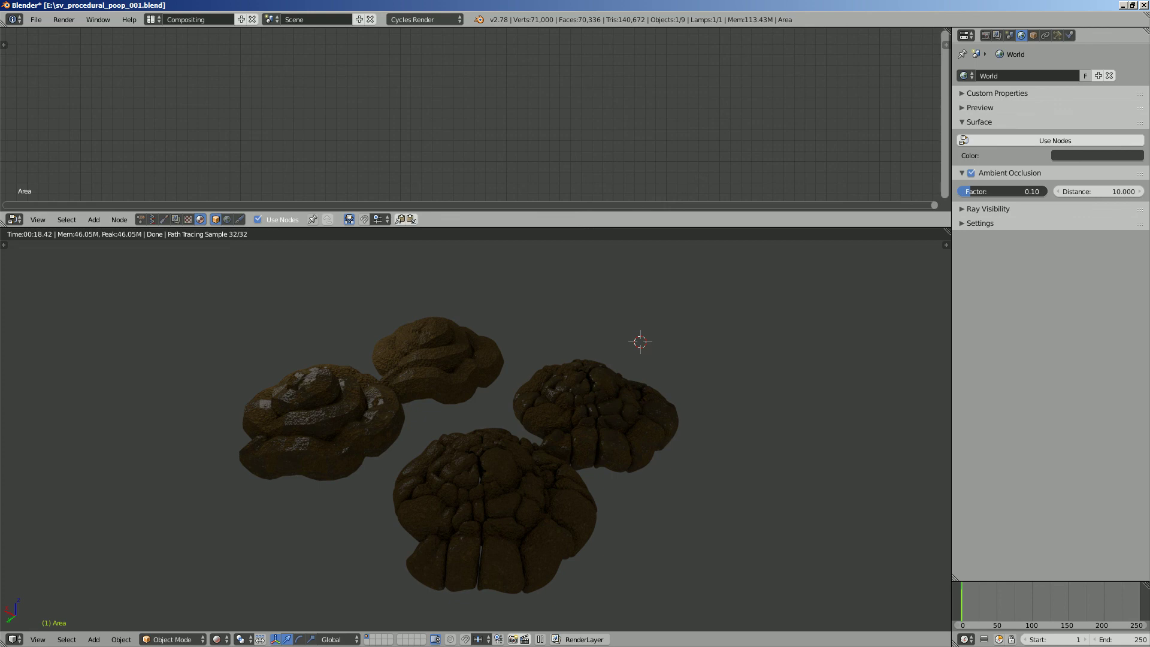